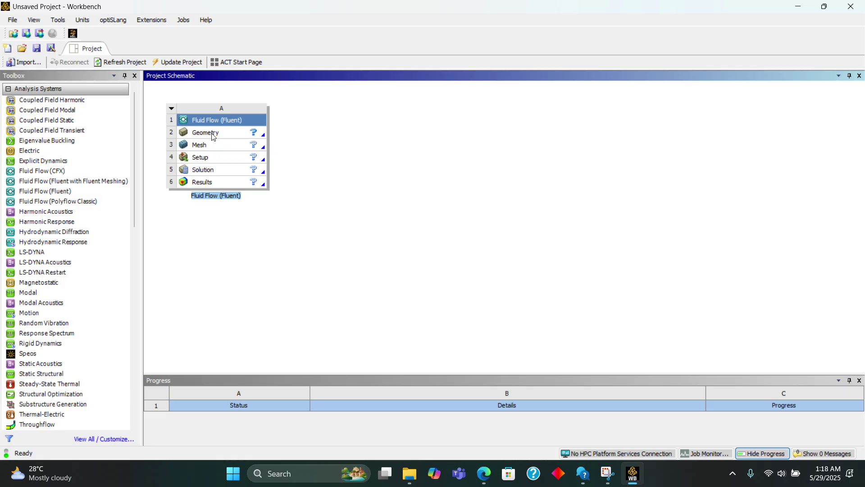
Step: Create a new DesignModeler geometry for the Fluid Flow (Fluent) system's Geometry cell
{"action": "left_click", "coordinate": [214, 136]}
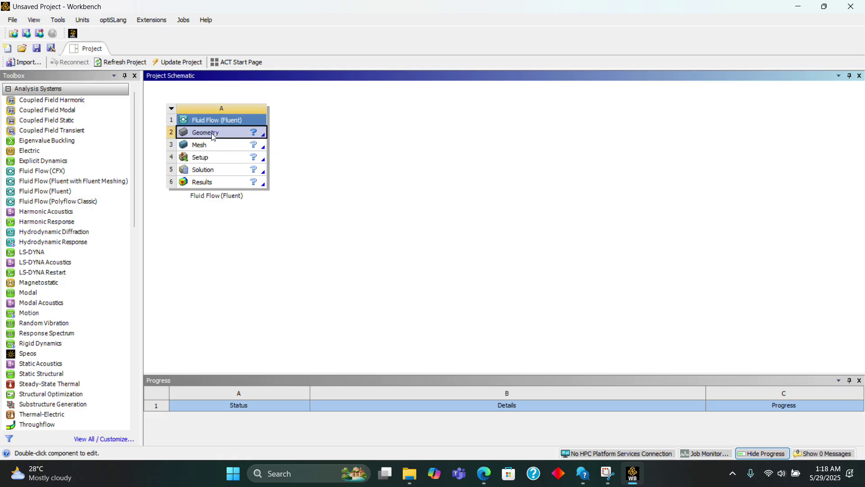
{"action": "right_click", "coordinate": [215, 137]}
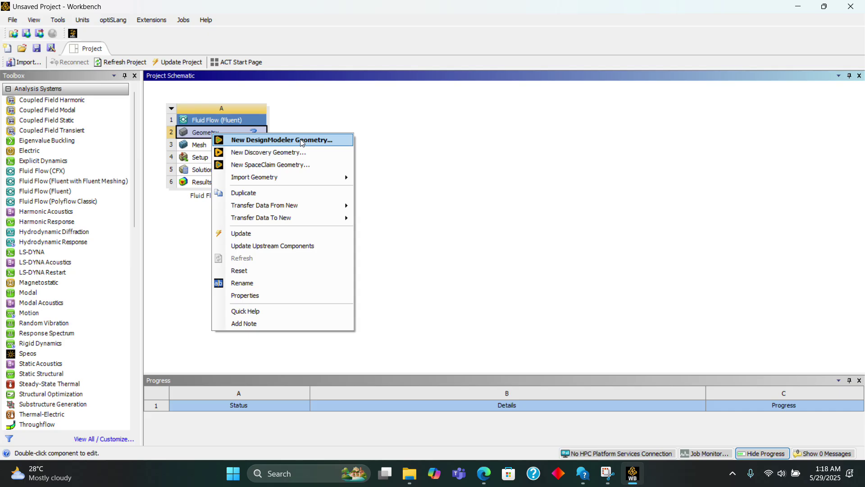
{"action": "mouse_move", "coordinate": [350, 177]}
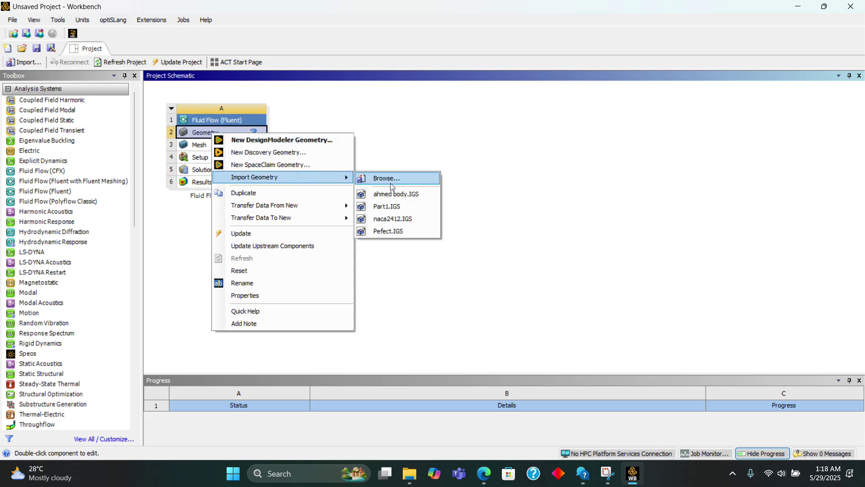
{"action": "left_click", "coordinate": [322, 140]}
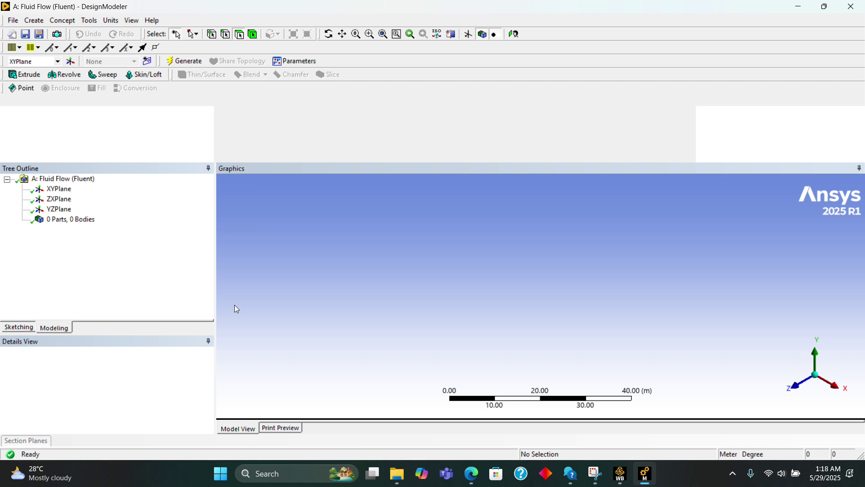
{"action": "left_click", "coordinate": [89, 20]}
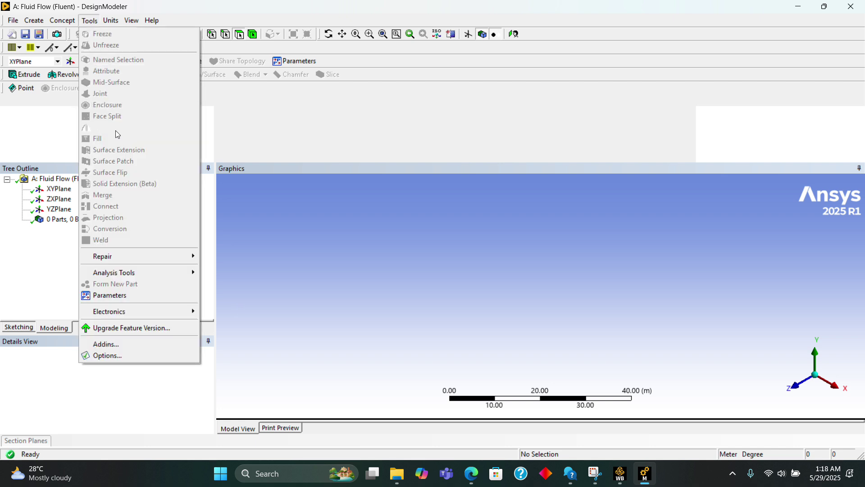
{"action": "left_click", "coordinate": [124, 356]}
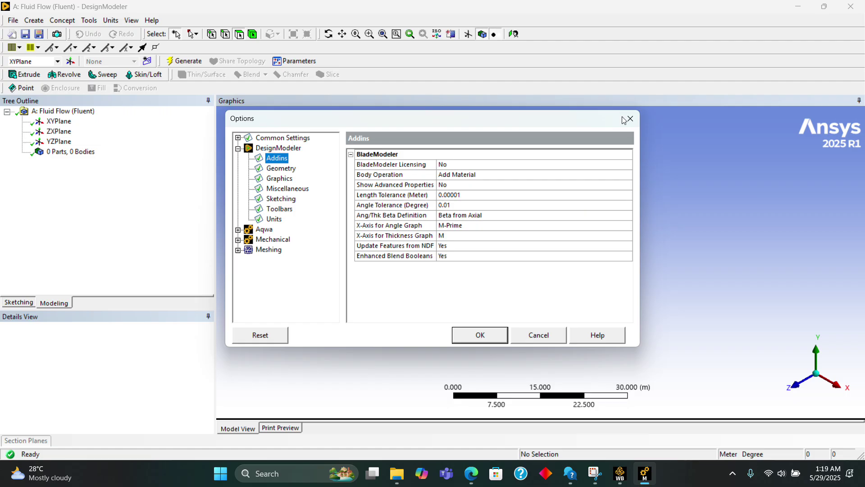
{"action": "left_click", "coordinate": [625, 119]}
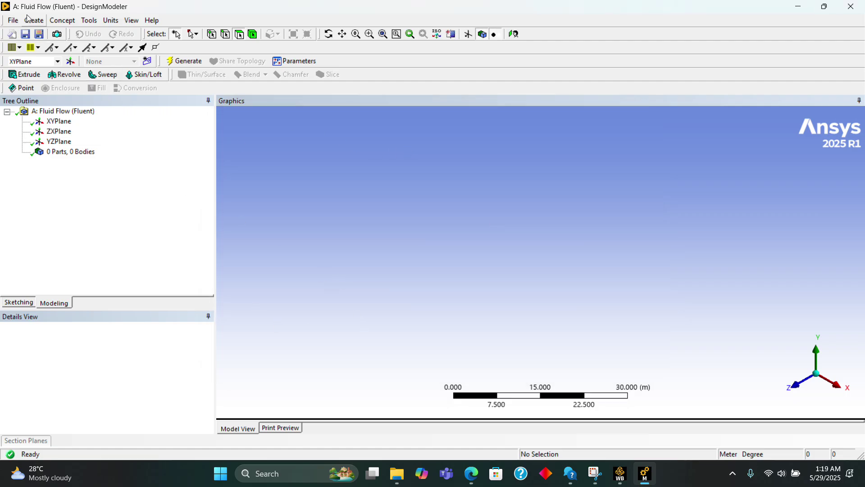
Step: Import the external geometry file ahmed body.IGS and generate the import feature
{"action": "left_click", "coordinate": [13, 20]}
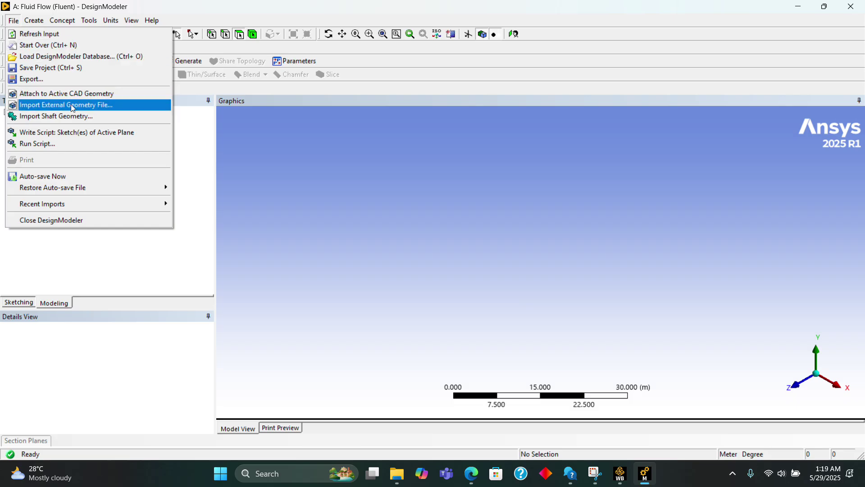
{"action": "left_click", "coordinate": [103, 111]}
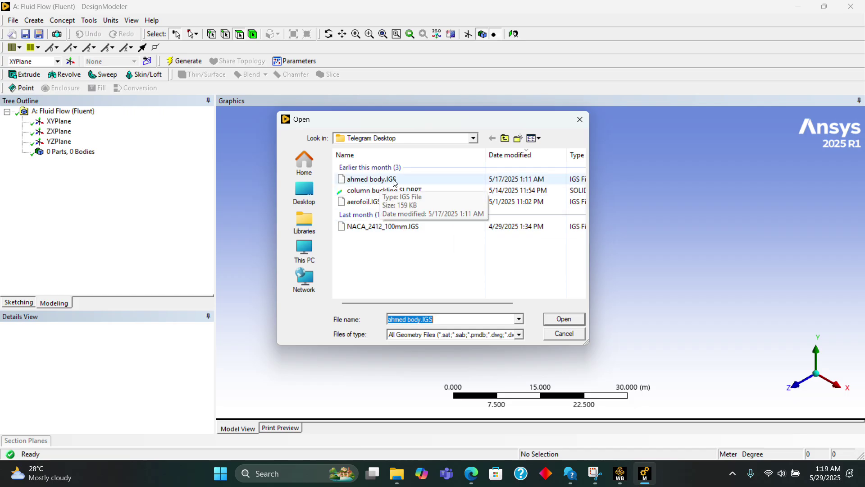
{"action": "left_click", "coordinate": [394, 180]}
{"action": "left_click", "coordinate": [577, 319]}
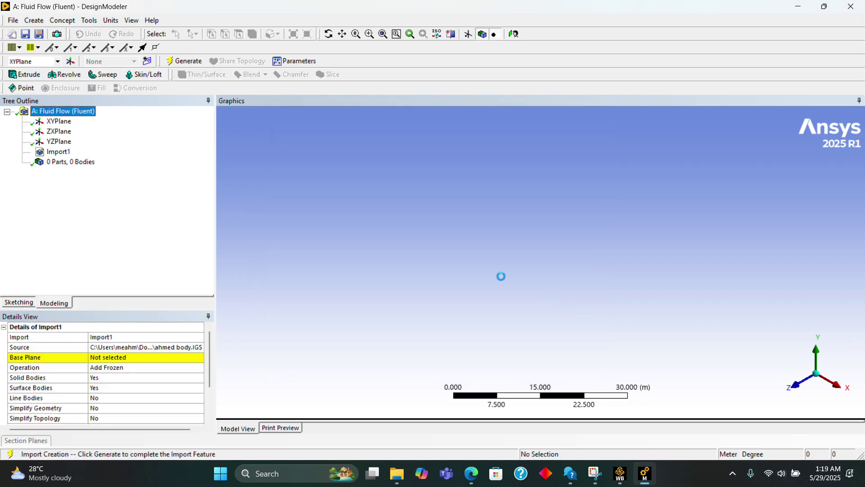
{"action": "left_click", "coordinate": [184, 61]}
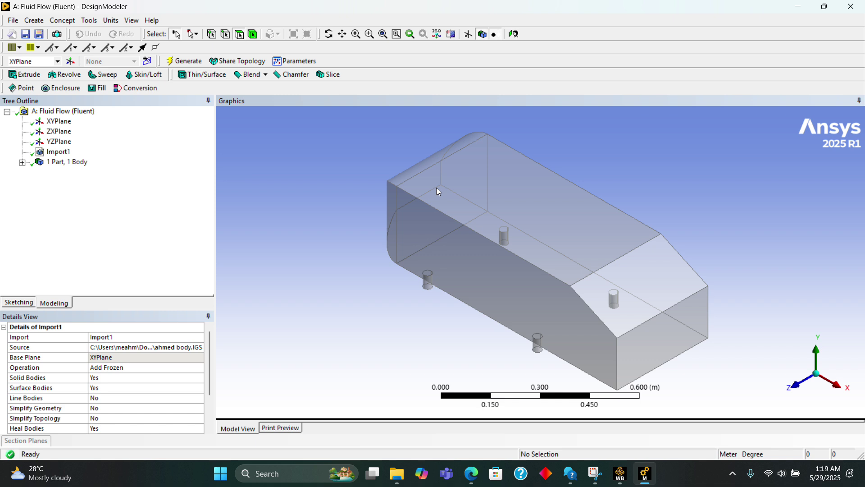
Step: Create a new sketch on the XYPlane with the Ahmed body viewed from the side
{"action": "left_click", "coordinate": [797, 384]}
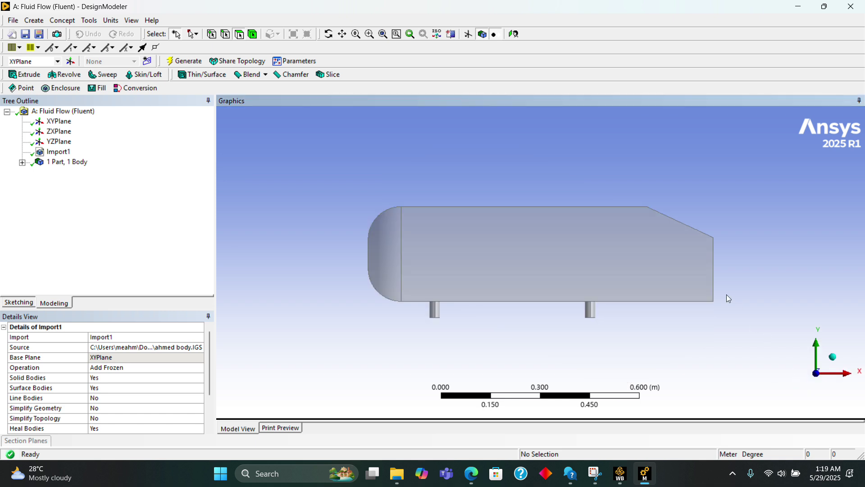
{"action": "left_click", "coordinate": [55, 126]}
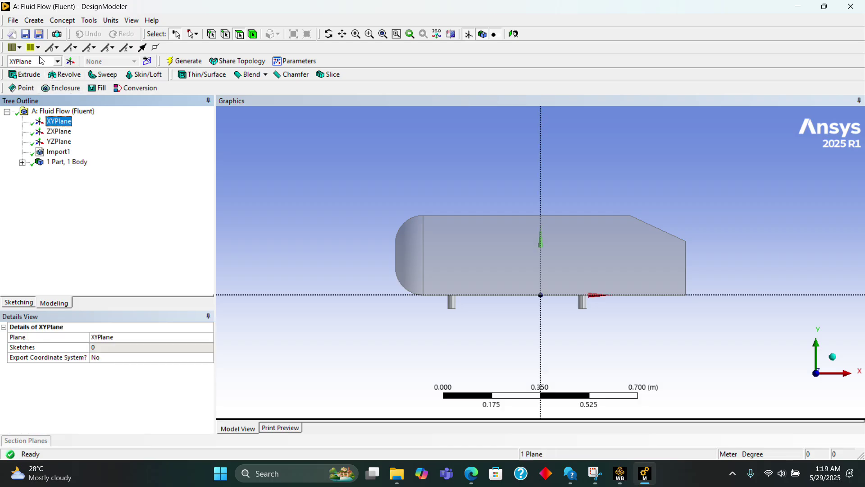
{"action": "left_click", "coordinate": [147, 61]}
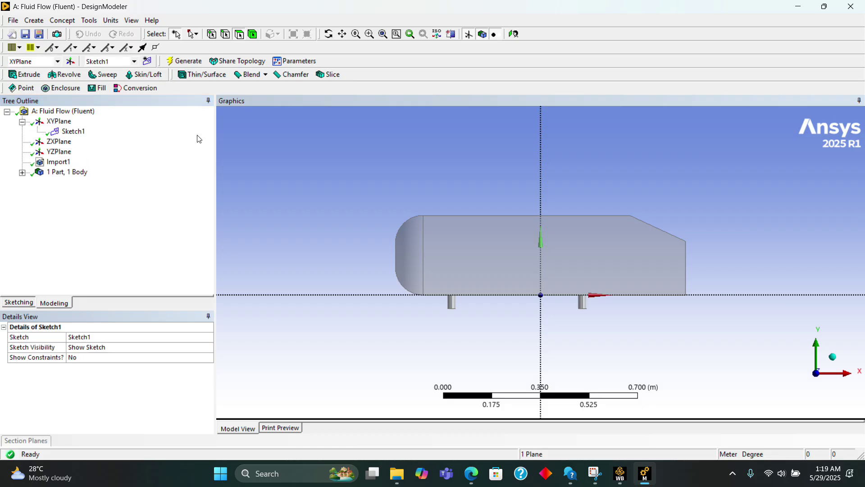
Step: Sketch a rectangle about 5.0 m by 1.65 m enclosing the Ahmed body, with its lower edge below the X axis
{"action": "scroll", "coordinate": [296, 147], "scroll_direction": "down", "scroll_amount": 4}
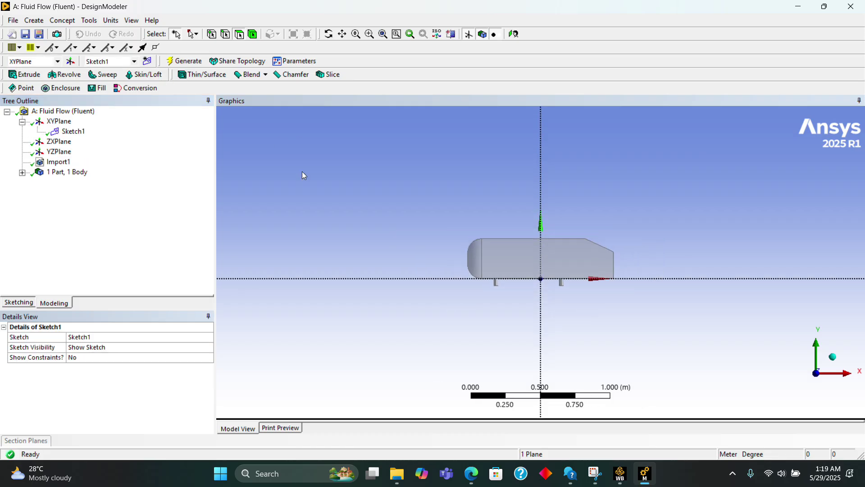
{"action": "left_click", "coordinate": [18, 303]}
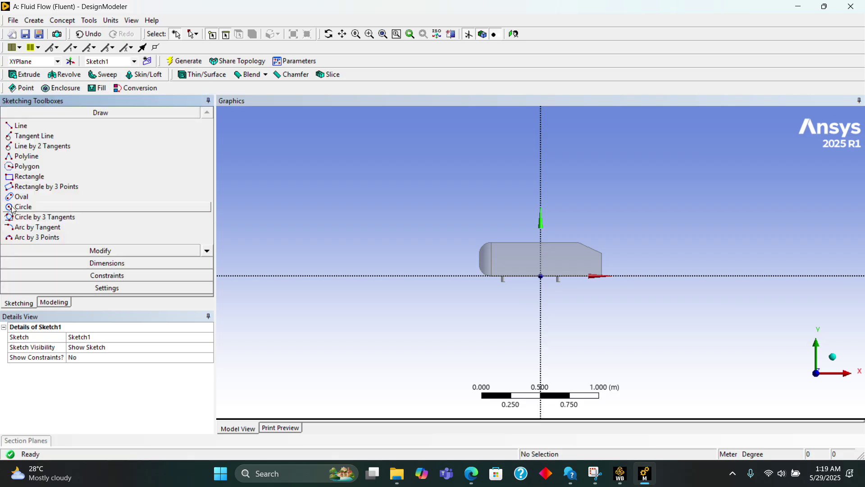
{"action": "left_click", "coordinate": [28, 176]}
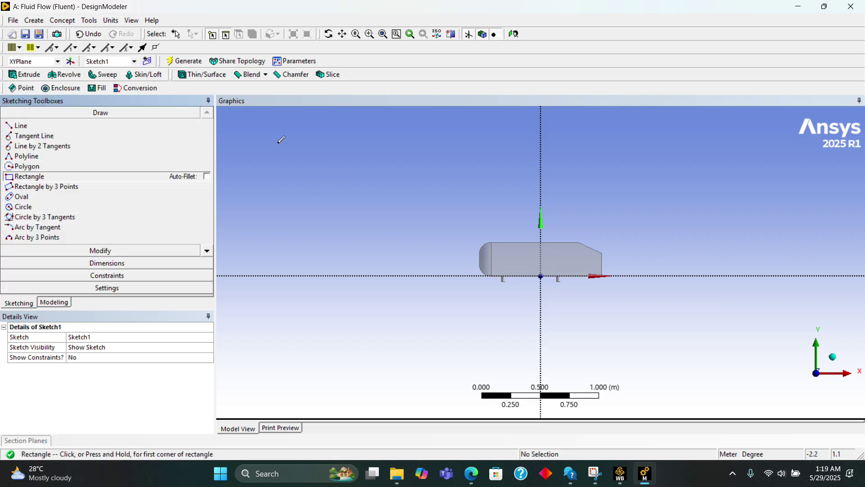
{"action": "left_click", "coordinate": [266, 134]}
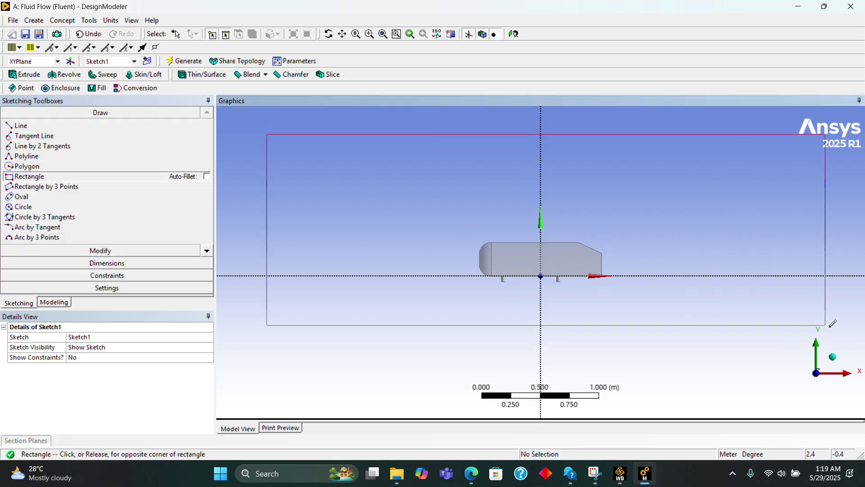
{"action": "left_click", "coordinate": [854, 326]}
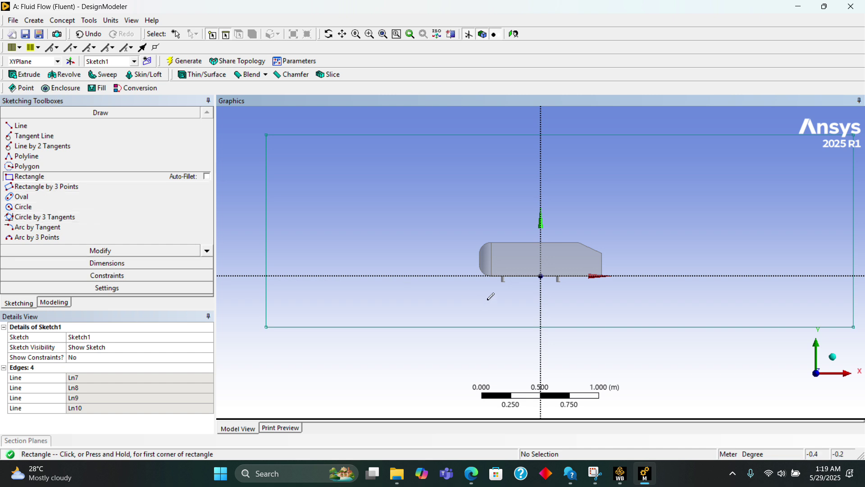
Step: Add vertical dimensions from the X axis to the rectangle's lower and upper edges
{"action": "left_click", "coordinate": [103, 263]}
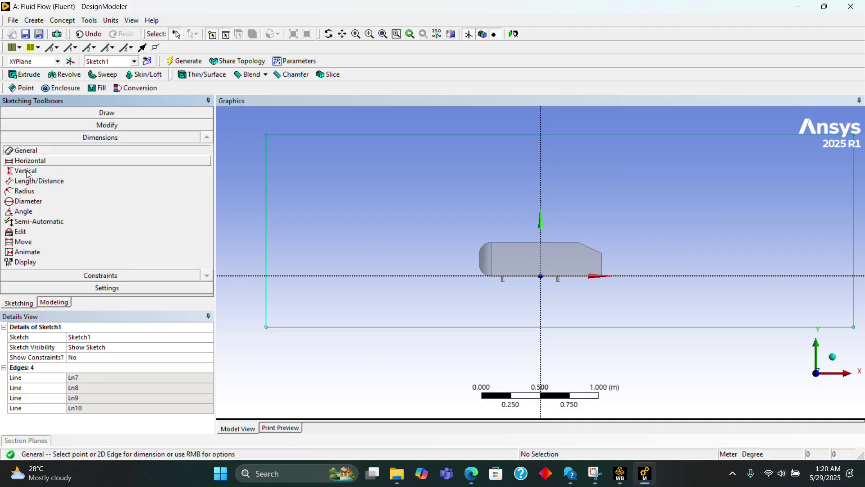
{"action": "left_click", "coordinate": [24, 172]}
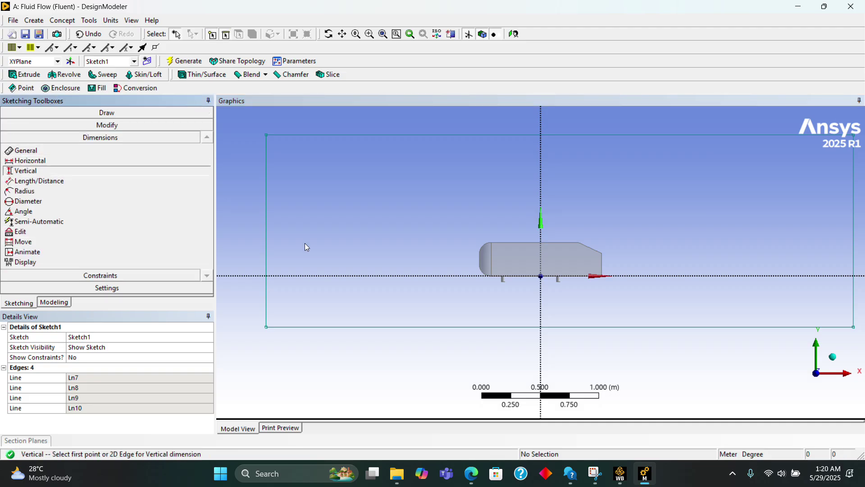
{"action": "left_click", "coordinate": [349, 327]}
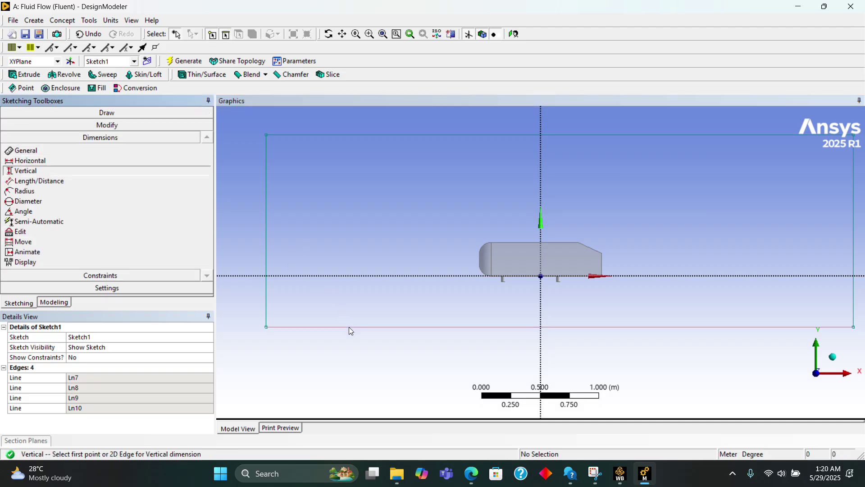
{"action": "left_click", "coordinate": [353, 283]}
{"action": "left_click", "coordinate": [378, 297]}
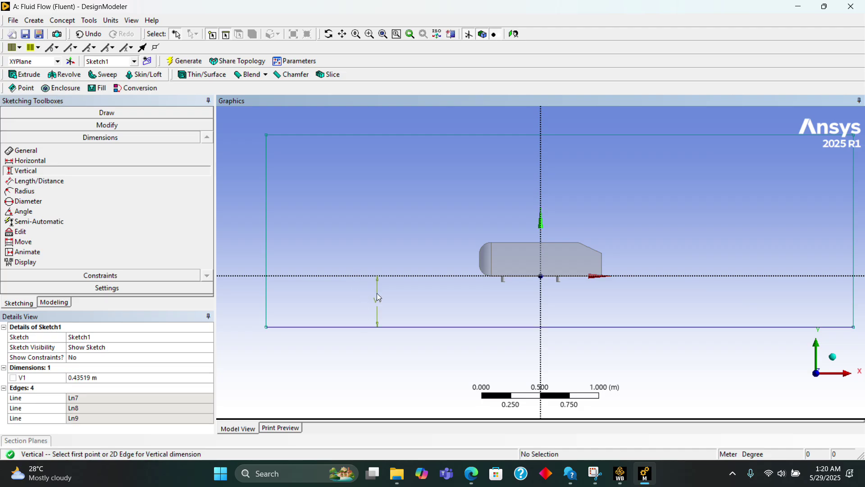
{"action": "left_click", "coordinate": [310, 275]}
{"action": "left_click", "coordinate": [333, 136]}
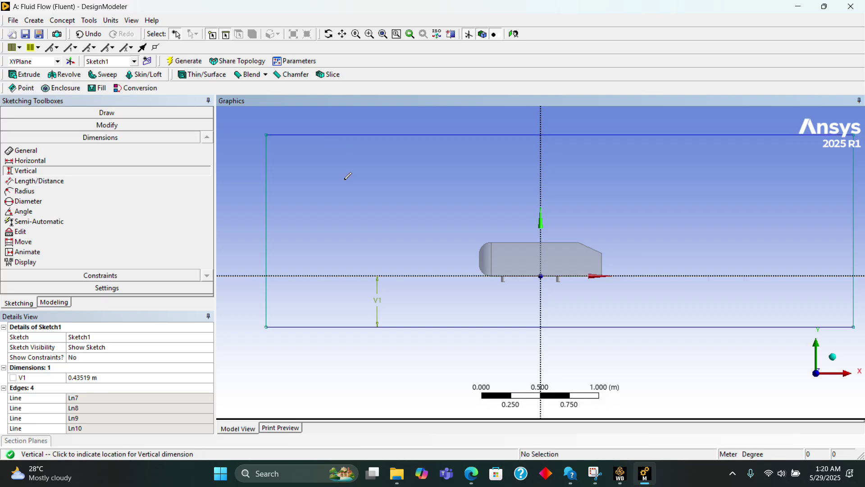
{"action": "left_click", "coordinate": [353, 182]}
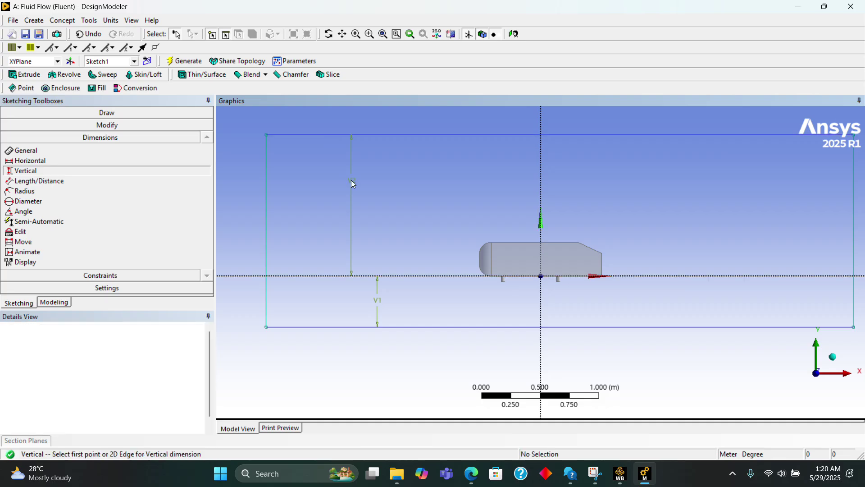
Step: Add horizontal dimensions from the Y axis to the rectangle's front and rear vertical edges
{"action": "left_click", "coordinate": [39, 162]}
{"action": "left_click", "coordinate": [269, 194]}
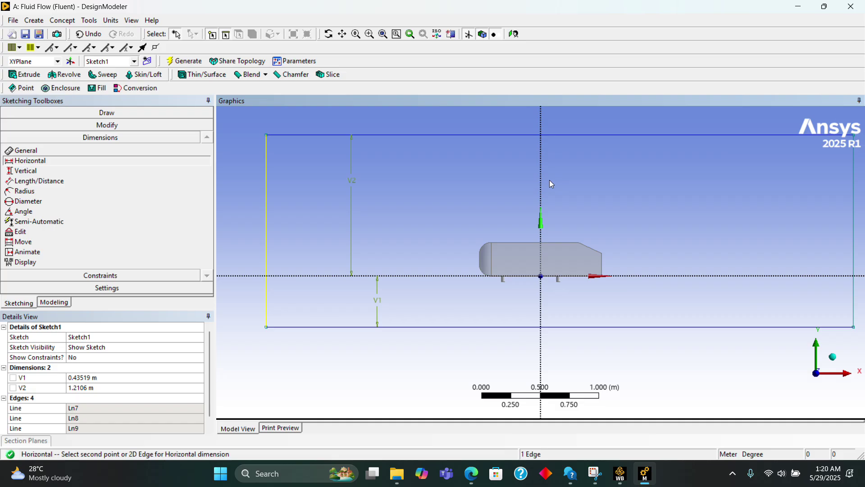
{"action": "left_click", "coordinate": [541, 185]}
{"action": "left_click", "coordinate": [430, 170]}
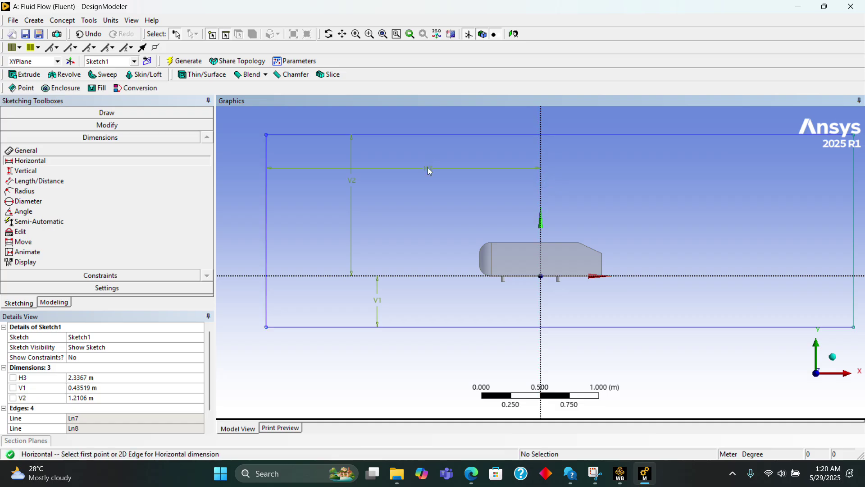
{"action": "left_click", "coordinate": [542, 183]}
{"action": "scroll", "coordinate": [665, 212], "scroll_direction": "down", "scroll_amount": 2}
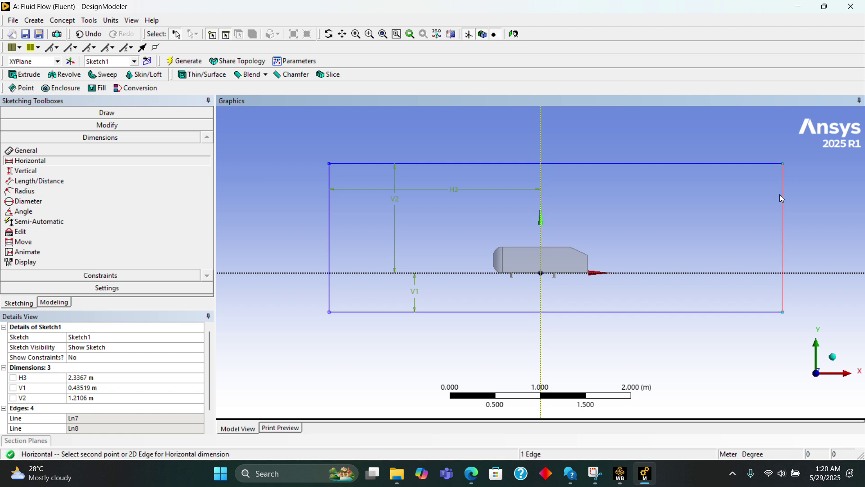
{"action": "left_click", "coordinate": [783, 195]}
{"action": "left_click", "coordinate": [717, 194]}
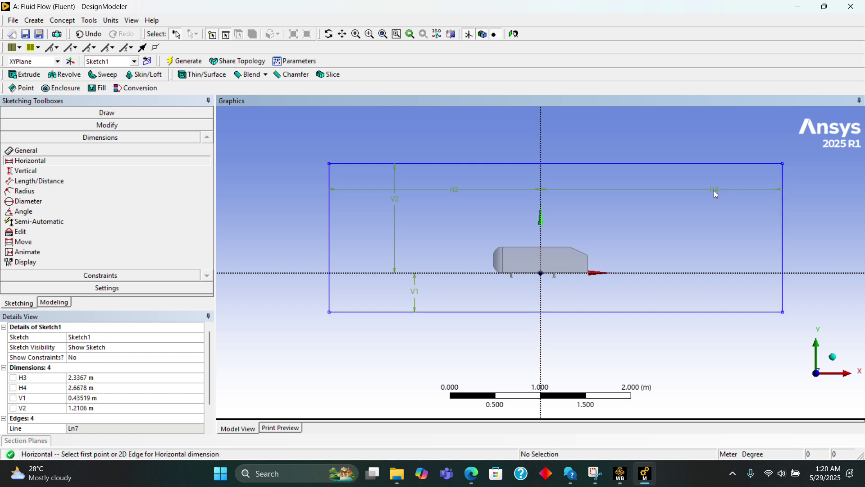
Step: Look up the Ahmed body's ground clearance in the dimension sketch on the SimFlow validation page in the browser
{"action": "scroll", "coordinate": [587, 240], "scroll_direction": "down", "scroll_amount": 1}
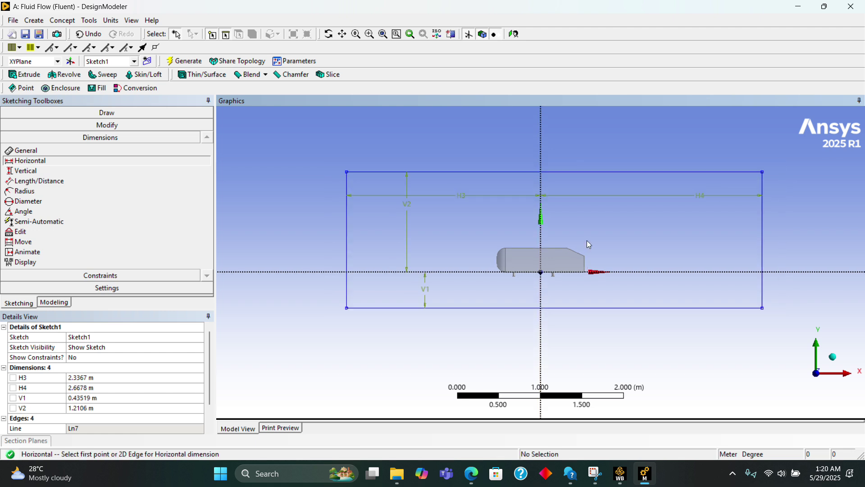
{"action": "left_click", "coordinate": [90, 398]}
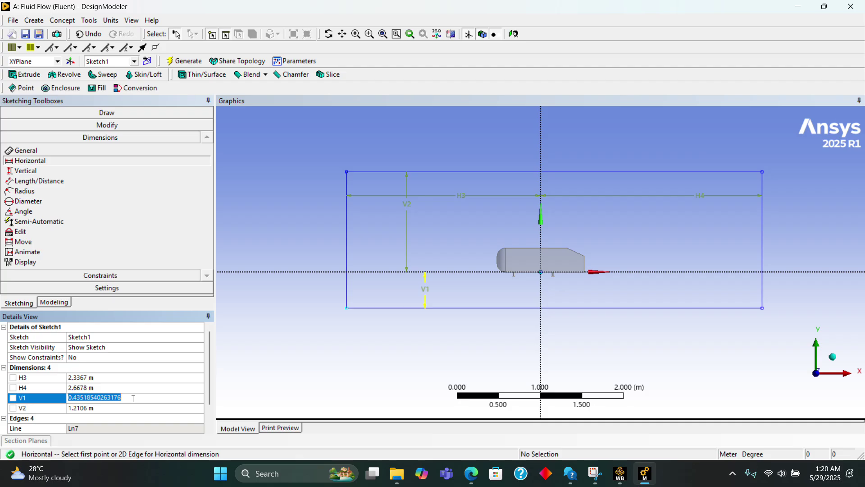
{"action": "left_click", "coordinate": [471, 473]}
{"action": "scroll", "coordinate": [541, 338], "scroll_direction": "up", "scroll_amount": 3}
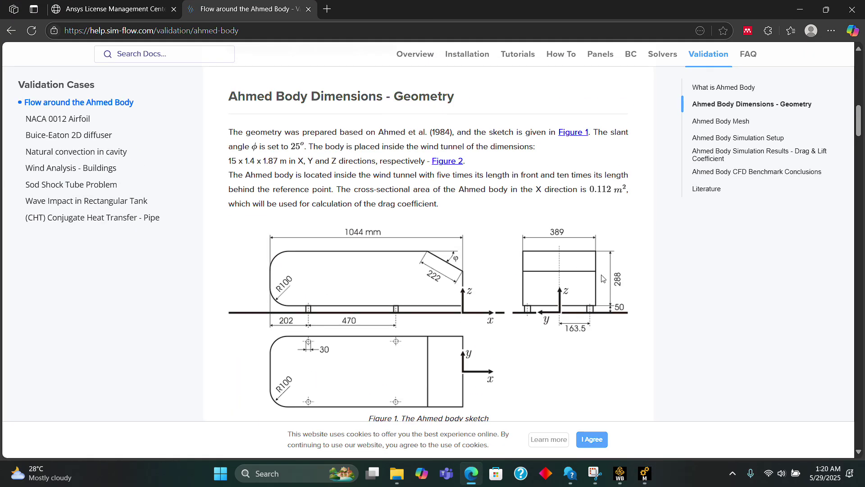
{"action": "right_click", "coordinate": [608, 339]}
{"action": "left_click", "coordinate": [593, 349]}
{"action": "left_click", "coordinate": [798, 10]}
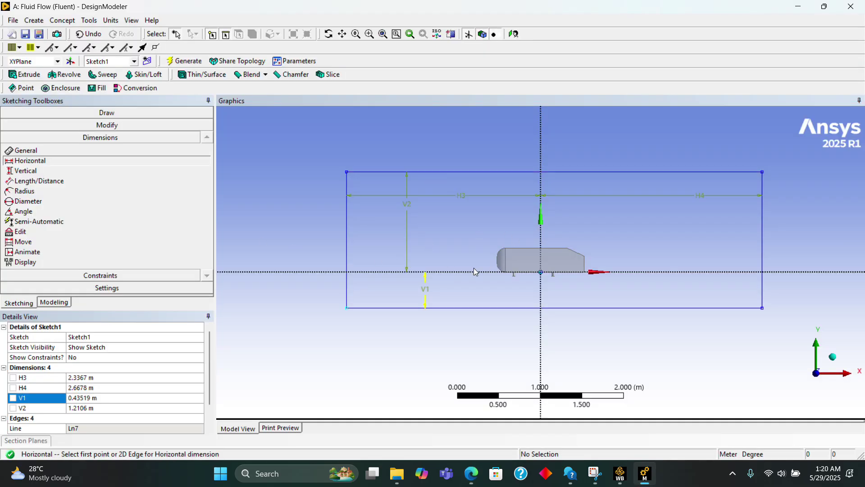
Step: Set the vertical dimension from the X axis to the rectangle's lower edge to 0.05 m
{"action": "left_click", "coordinate": [75, 401]}
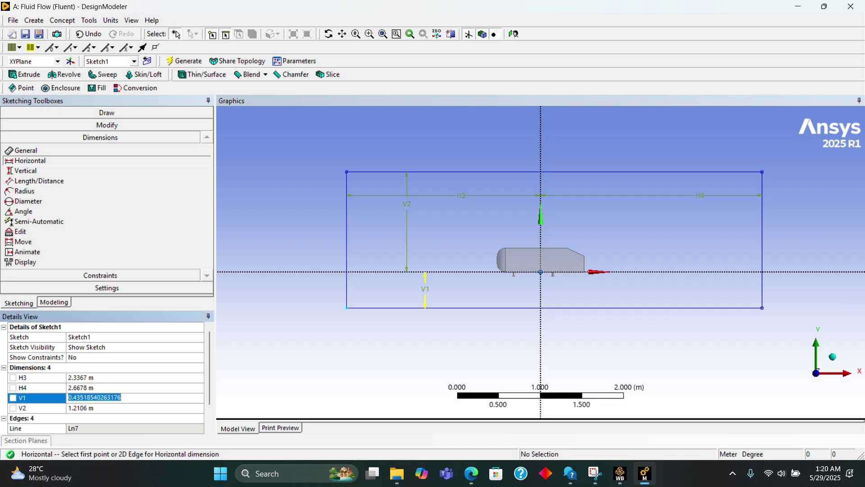
{"action": "type", "text": "0.005"}
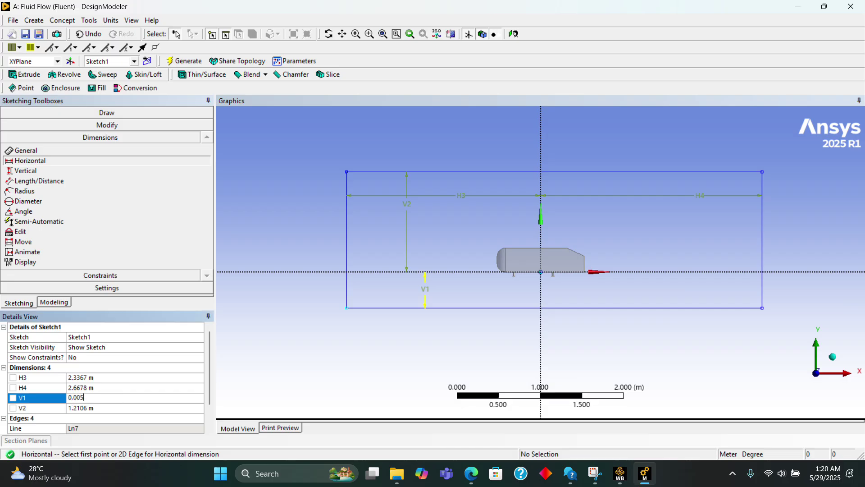
{"action": "key", "text": "Return"}
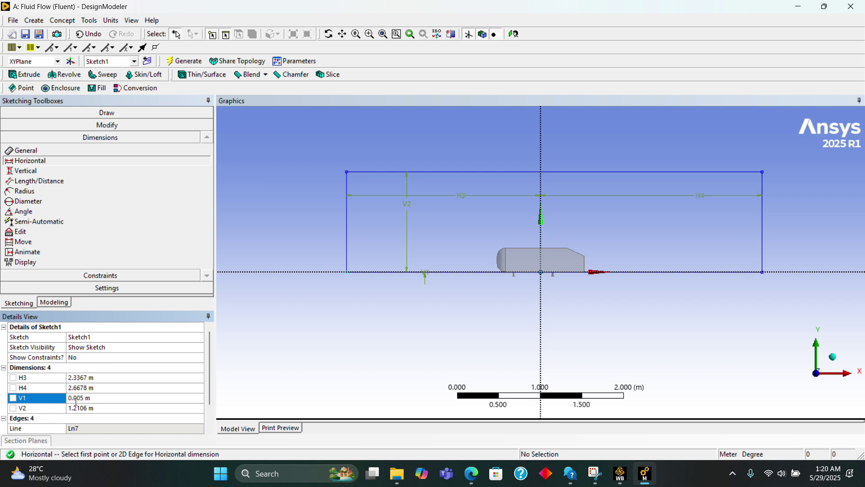
{"action": "left_click", "coordinate": [84, 398]}
{"action": "key", "text": "BackSpace"}
{"action": "key", "text": "BackSpace"}
{"action": "type", "text": "5"}
{"action": "key", "text": "Return"}
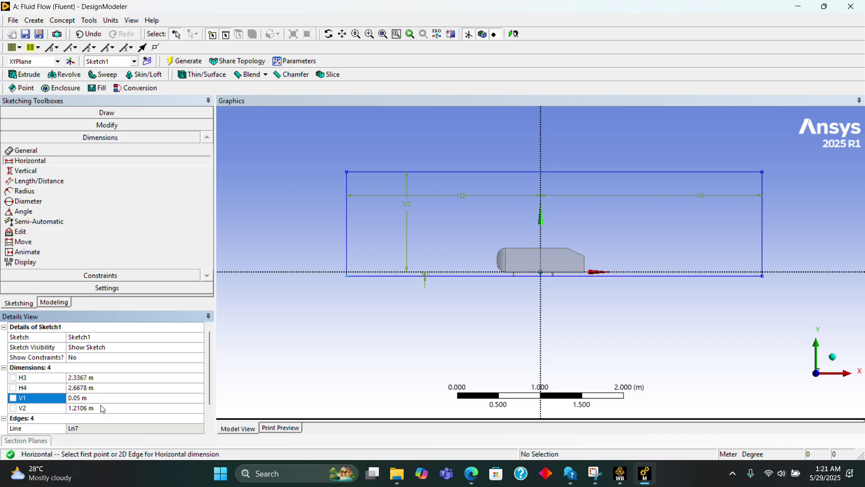
Step: Set the vertical dimension from the X axis to the rectangle's upper edge to 3 m
{"action": "left_click", "coordinate": [103, 408]}
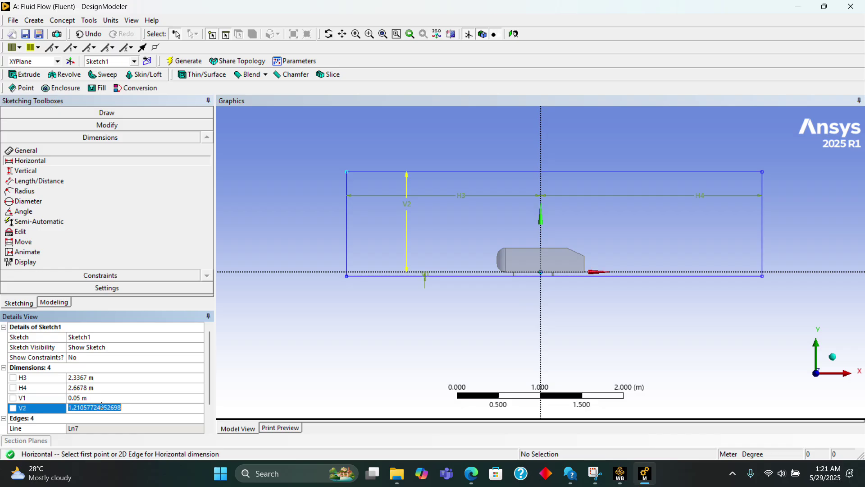
{"action": "type", "text": "3000"}
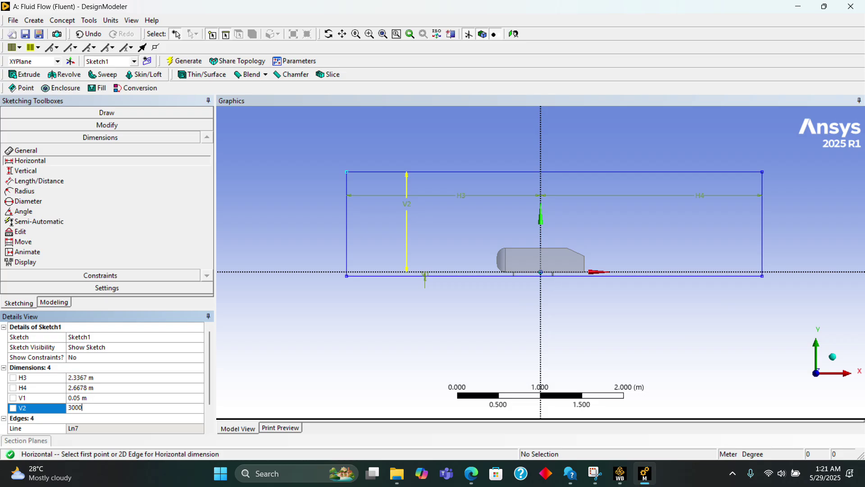
{"action": "key", "text": "BackSpace"}
{"action": "key", "text": "BackSpace"}
{"action": "key", "text": "BackSpace"}
{"action": "key", "text": "Return"}
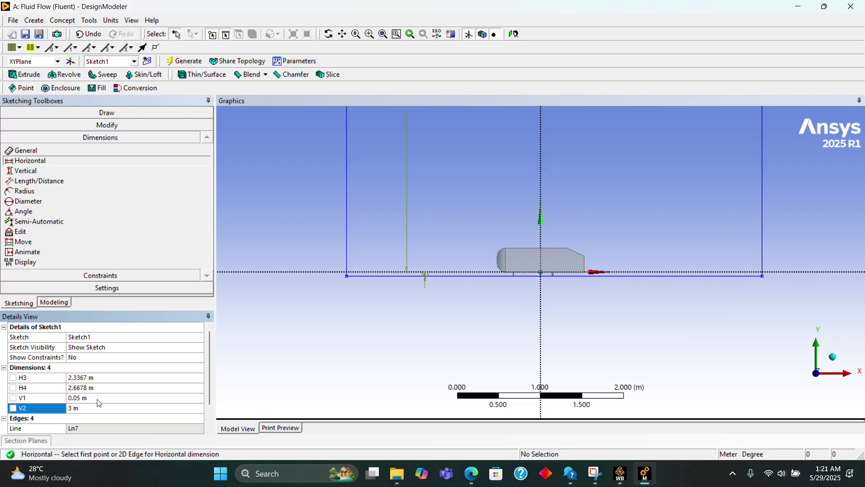
{"action": "scroll", "coordinate": [353, 288], "scroll_direction": "up", "scroll_amount": 2}
{"action": "scroll", "coordinate": [356, 286], "scroll_direction": "down", "scroll_amount": 3}
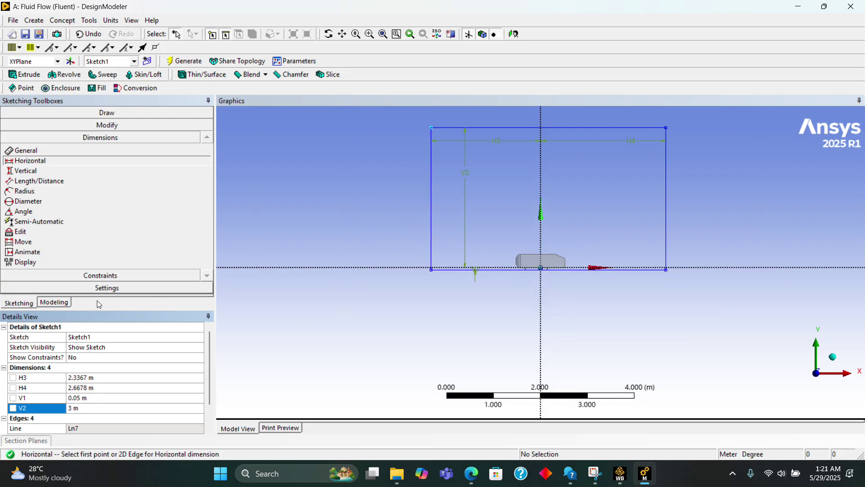
Step: Set the horizontal distances from the Y axis to 3 m for the rectangle's front edge and 7 m for its rear edge
{"action": "left_click", "coordinate": [91, 379]}
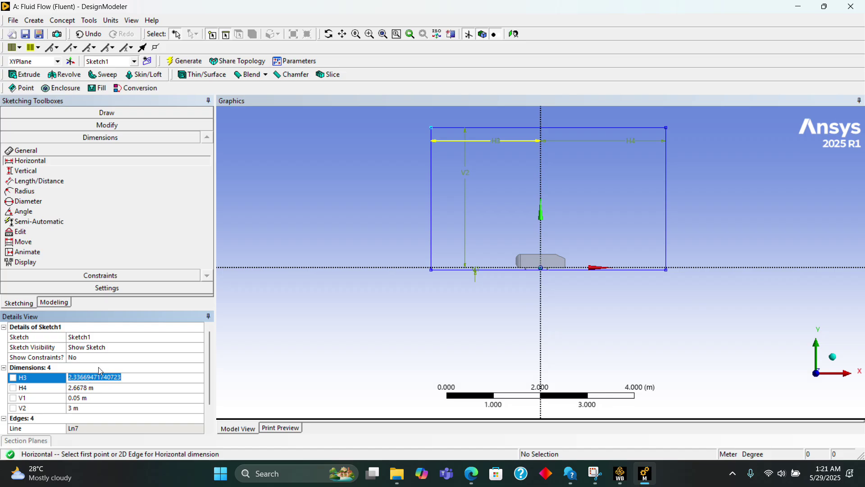
{"action": "type", "text": "3"}
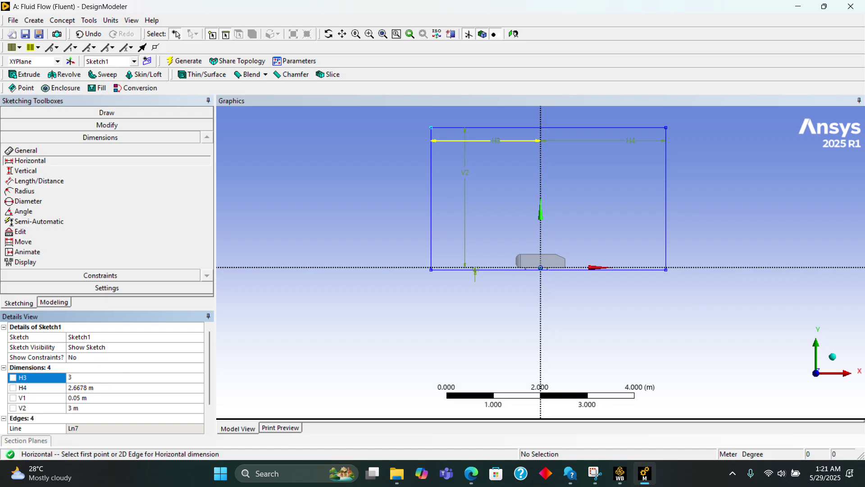
{"action": "key", "text": "Return"}
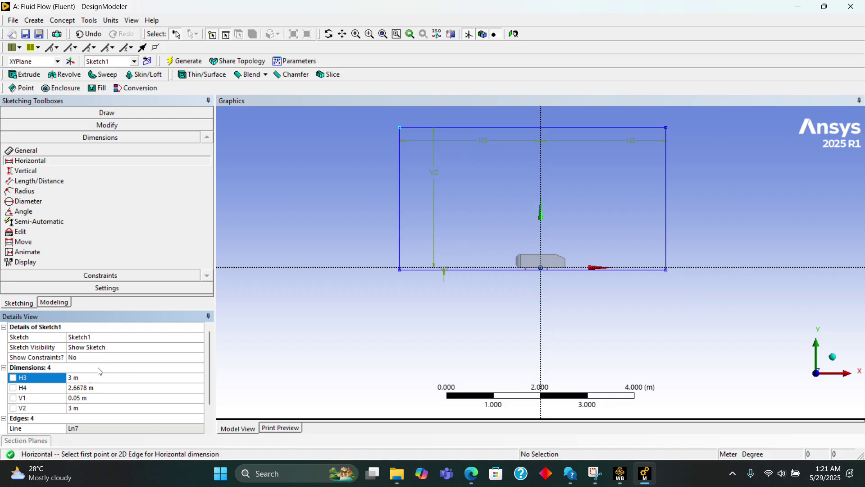
{"action": "left_click", "coordinate": [85, 392]}
{"action": "type", "text": "7"}
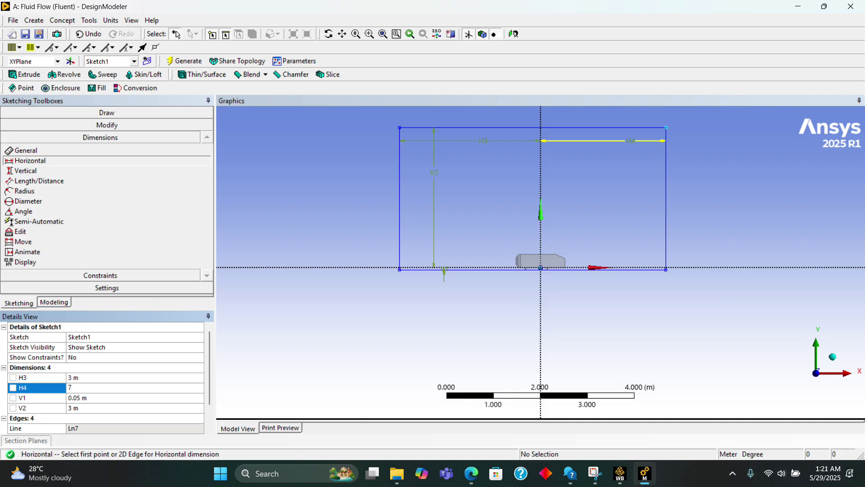
{"action": "key", "text": "Return"}
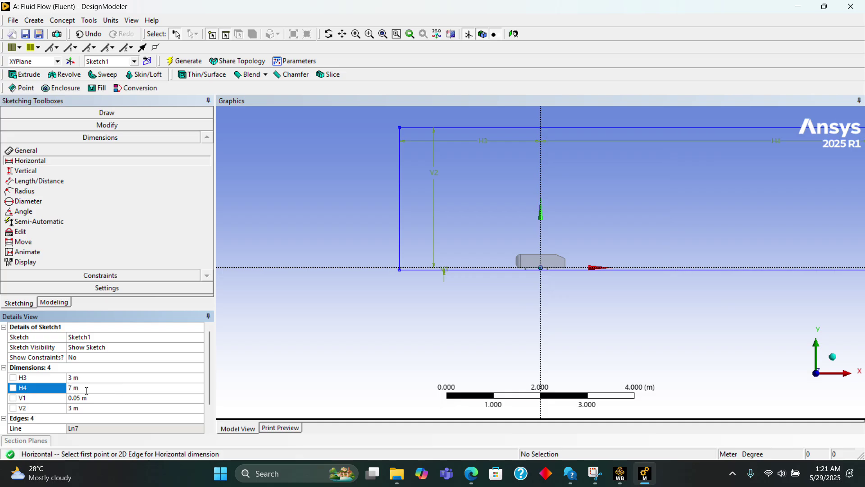
{"action": "scroll", "coordinate": [616, 301], "scroll_direction": "down", "scroll_amount": 2}
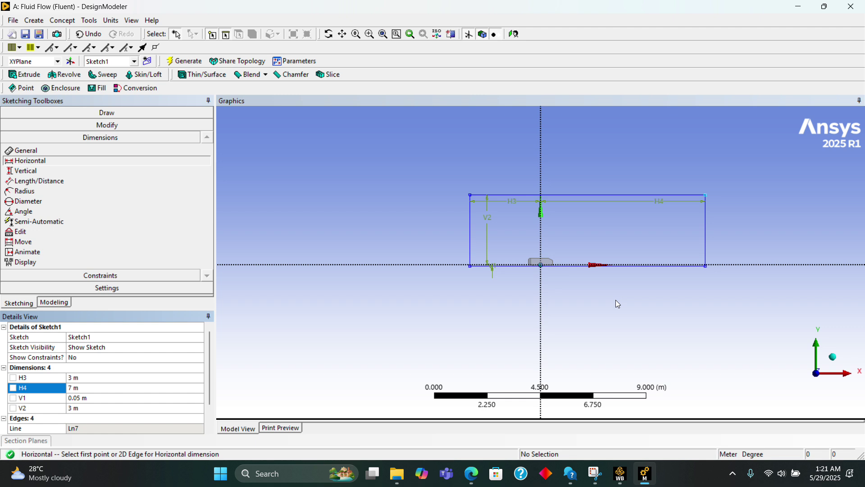
Step: Start an Extrude with Sketch1 as its geometry and set the operation to Add Frozen
{"action": "left_click", "coordinate": [34, 21]}
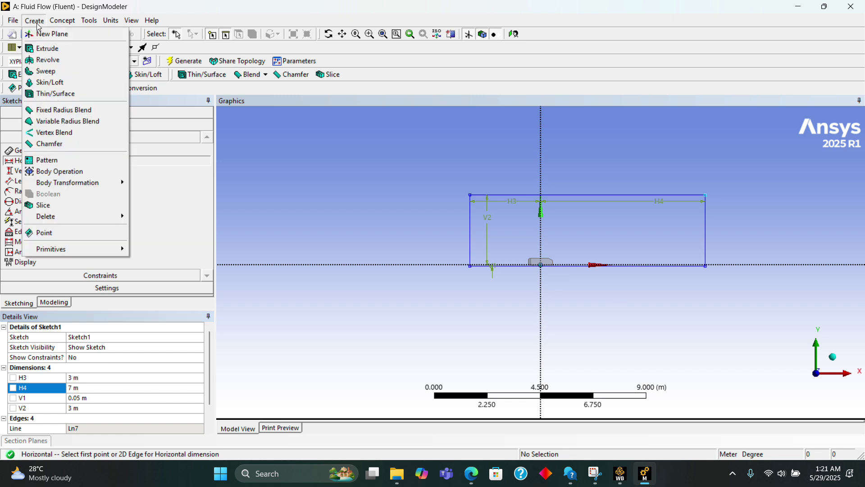
{"action": "left_click", "coordinate": [32, 19]}
{"action": "left_click", "coordinate": [31, 19]}
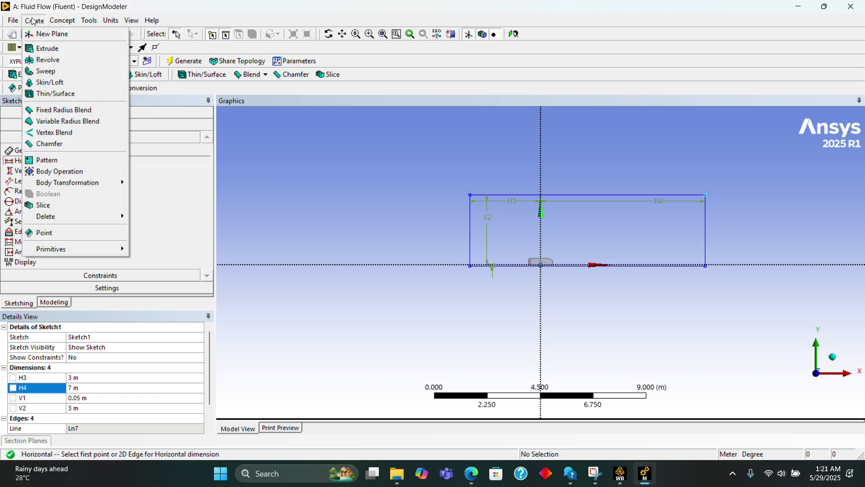
{"action": "left_click", "coordinate": [41, 48]}
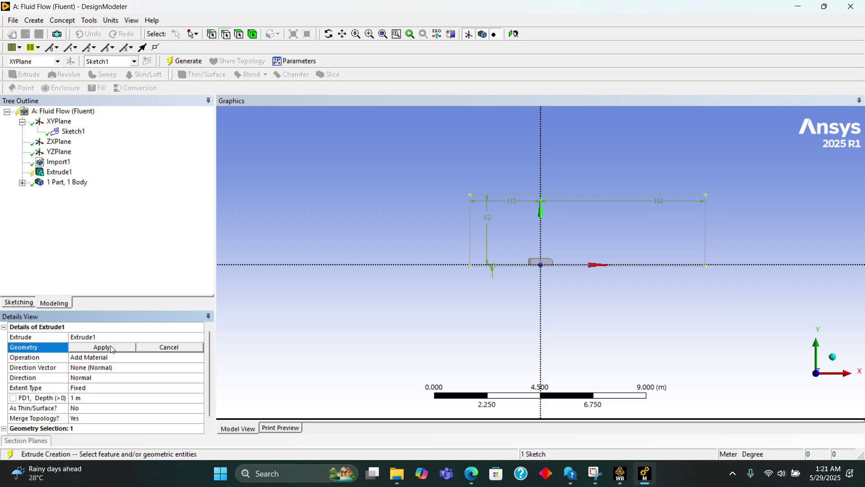
{"action": "left_click", "coordinate": [70, 132]}
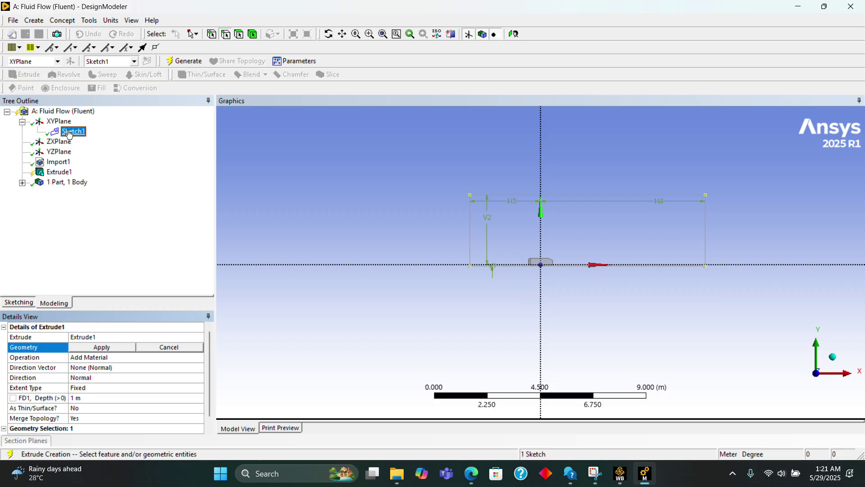
{"action": "left_click", "coordinate": [102, 347]}
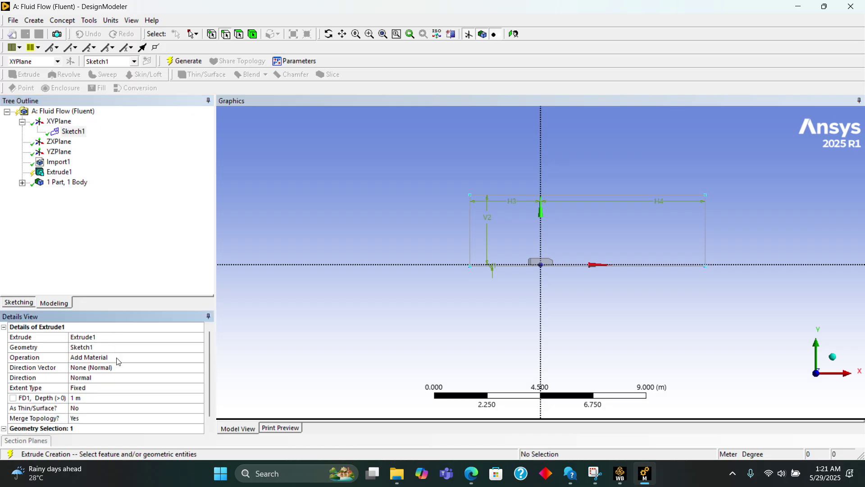
{"action": "left_click", "coordinate": [118, 358]}
{"action": "left_click", "coordinate": [199, 358]}
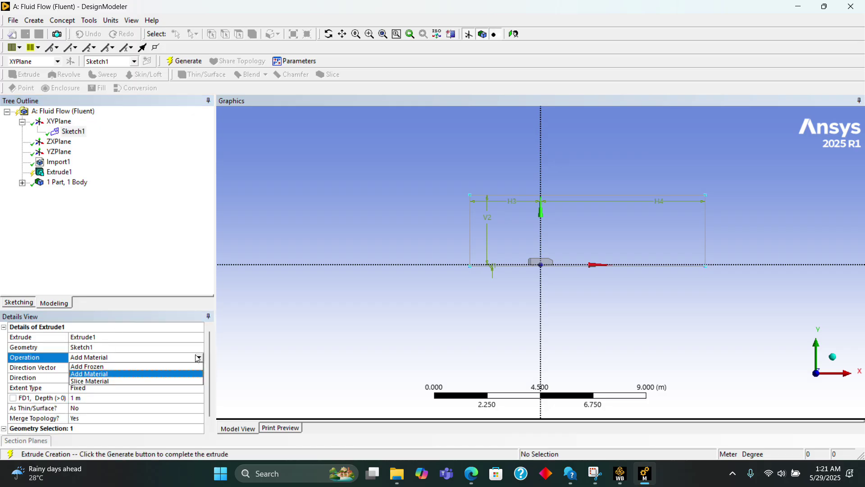
{"action": "left_click", "coordinate": [151, 366]}
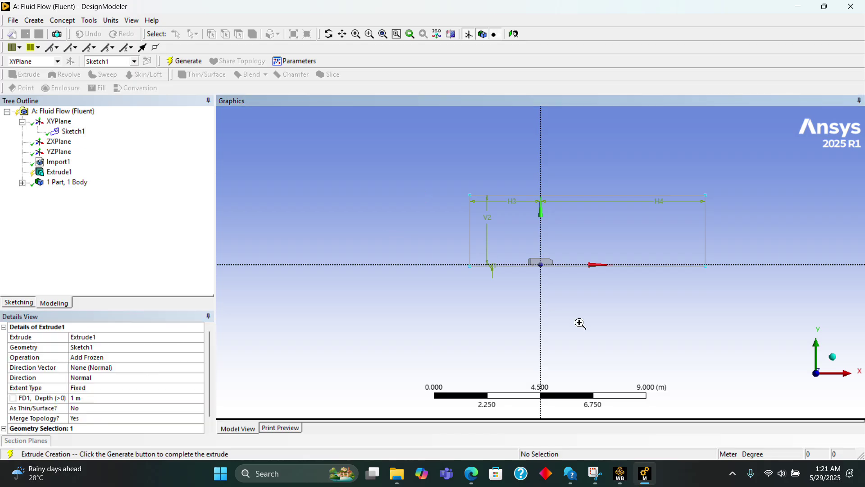
Step: Try several side edges of the Ahmed body as the direction vector for the extrusion
{"action": "scroll", "coordinate": [580, 323], "scroll_direction": "up", "scroll_amount": 2}
{"action": "scroll", "coordinate": [540, 291], "scroll_direction": "up", "scroll_amount": 2}
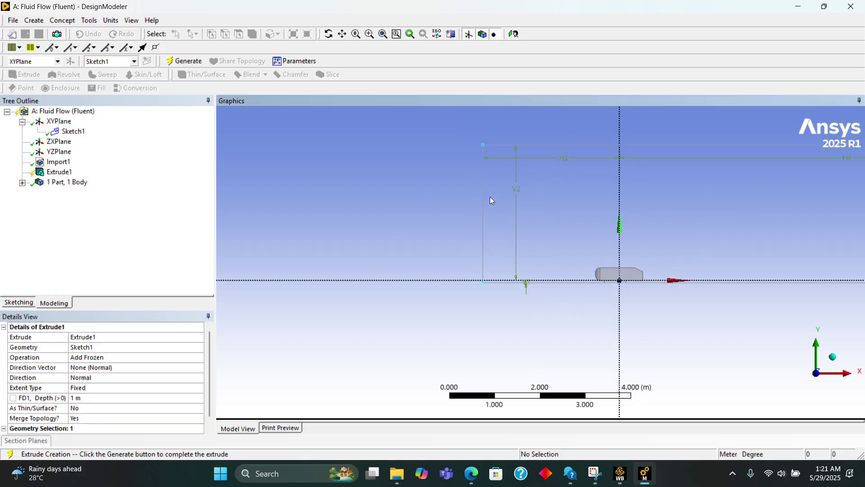
{"action": "left_click", "coordinate": [96, 369]}
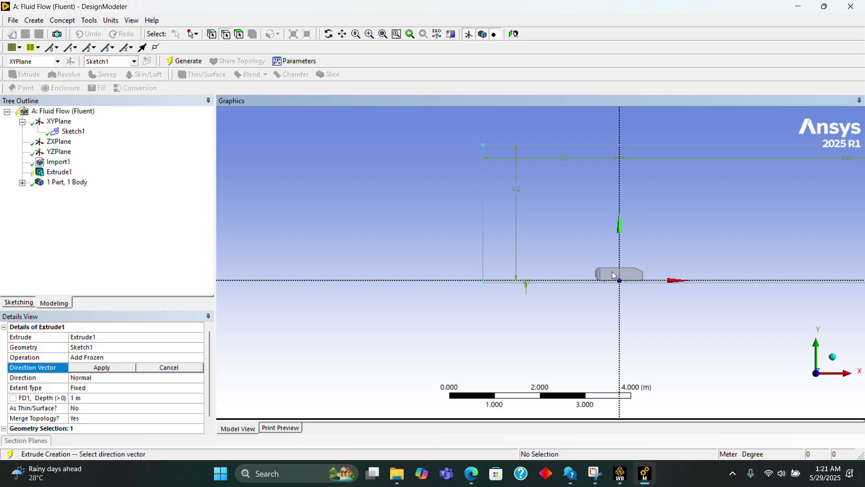
{"action": "scroll", "coordinate": [490, 289], "scroll_direction": "down", "scroll_amount": 2}
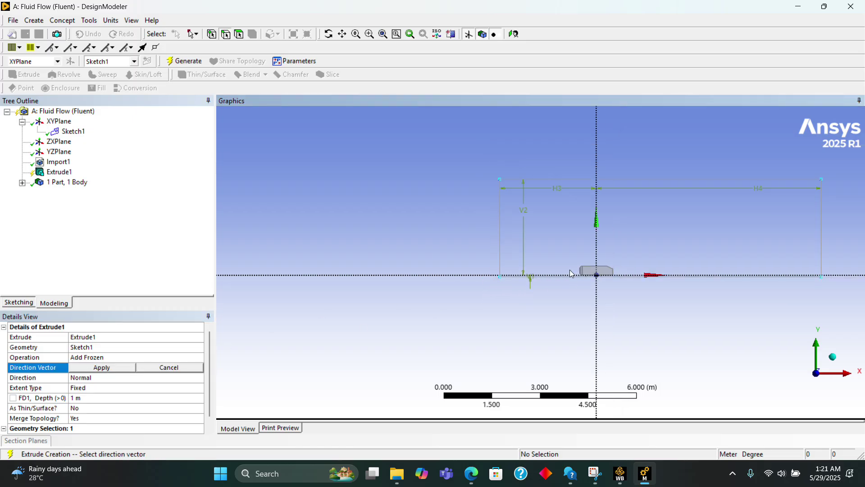
{"action": "scroll", "coordinate": [572, 259], "scroll_direction": "down", "scroll_amount": 1}
{"action": "scroll", "coordinate": [581, 275], "scroll_direction": "up", "scroll_amount": 5}
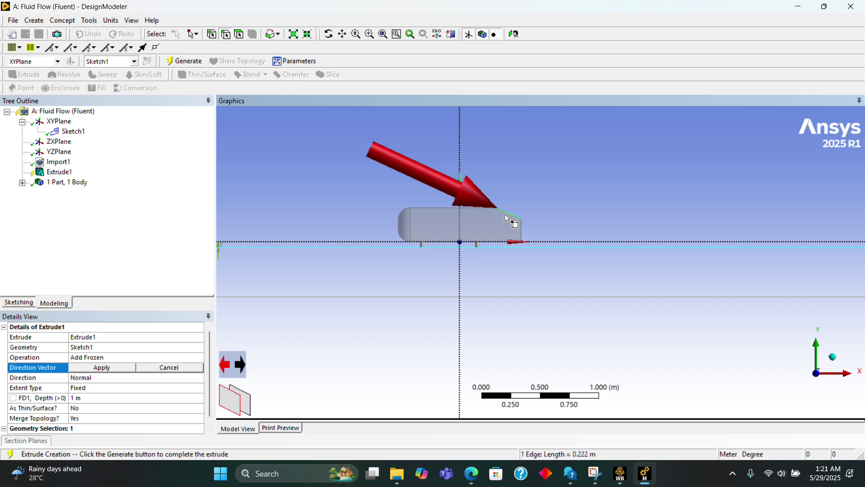
{"action": "left_click", "coordinate": [440, 210]}
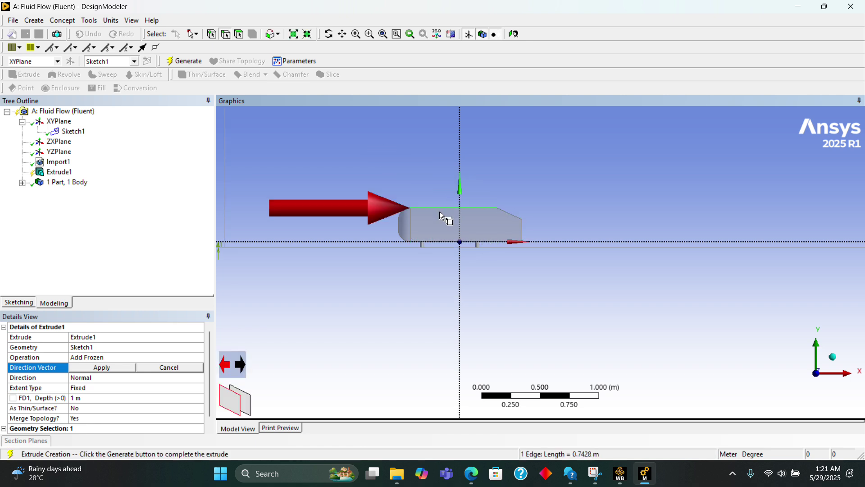
{"action": "left_click", "coordinate": [407, 223]}
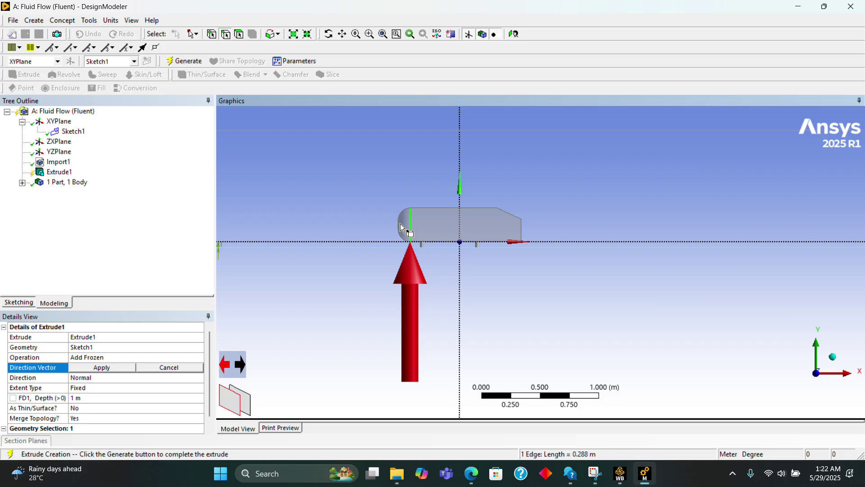
{"action": "scroll", "coordinate": [400, 223], "scroll_direction": "down", "scroll_amount": 3}
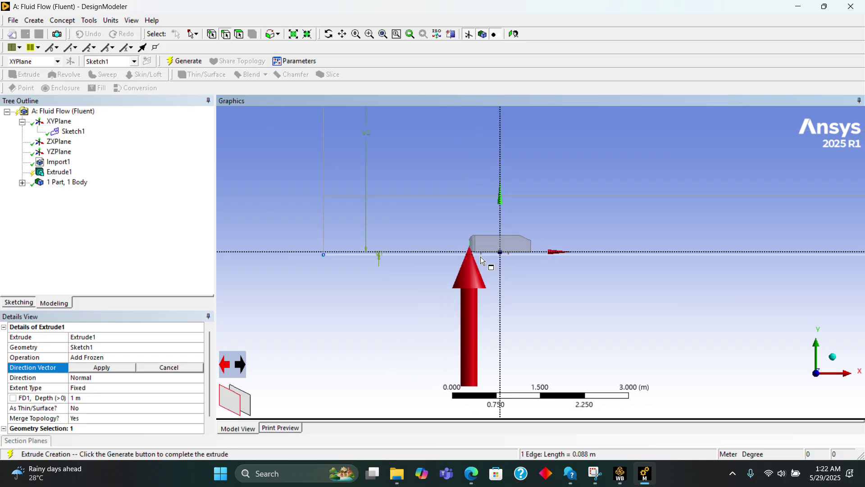
{"action": "left_click", "coordinate": [515, 255]}
{"action": "scroll", "coordinate": [468, 229], "scroll_direction": "down", "scroll_amount": 3}
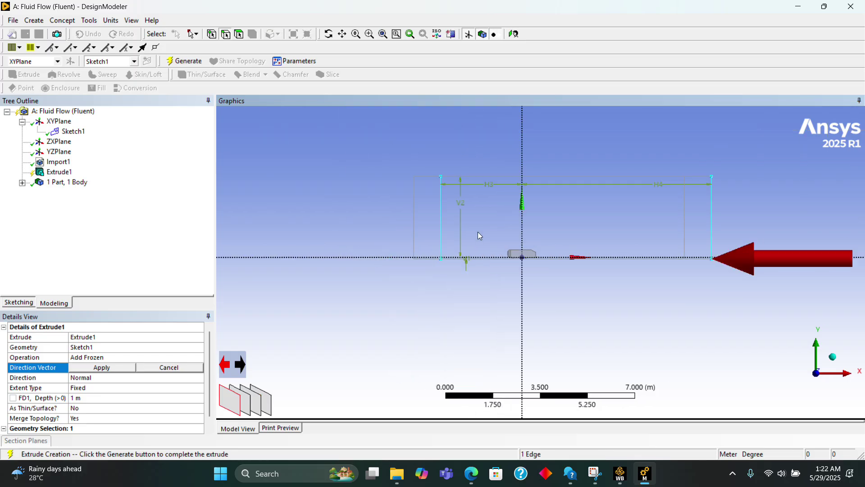
Step: Try the widthwise edge at the rear of the Ahmed body as the extrusion's direction vector and flip its direction
{"action": "middle_click_drag", "start_coordinate": [534, 210], "coordinate": [534, 254]}
{"action": "scroll", "coordinate": [534, 254], "scroll_direction": "down", "scroll_amount": 2}
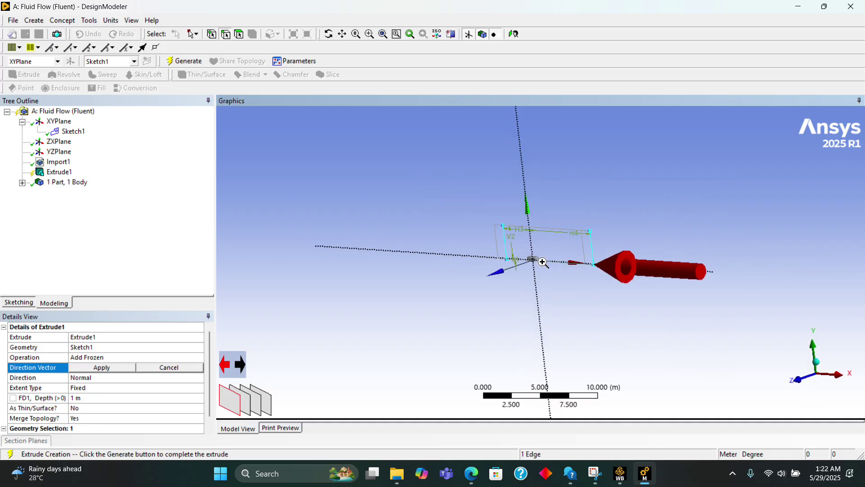
{"action": "scroll", "coordinate": [530, 271], "scroll_direction": "up", "scroll_amount": 3}
{"action": "middle_click_drag", "start_coordinate": [575, 220], "coordinate": [536, 227]}
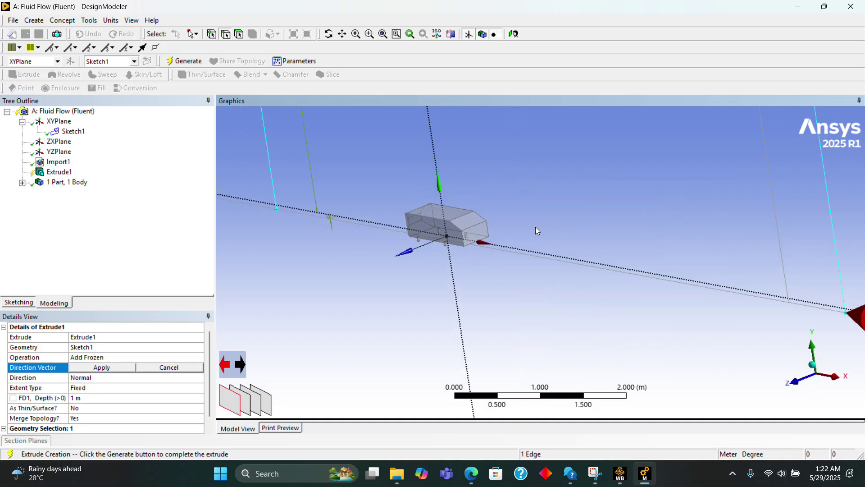
{"action": "left_click", "coordinate": [476, 228]}
{"action": "scroll", "coordinate": [553, 307], "scroll_direction": "down", "scroll_amount": 2}
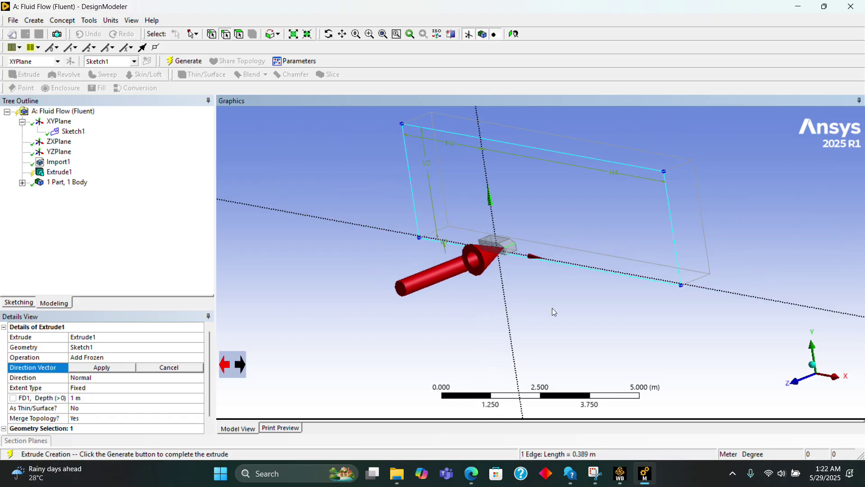
{"action": "middle_click_drag", "start_coordinate": [552, 308], "coordinate": [620, 322]}
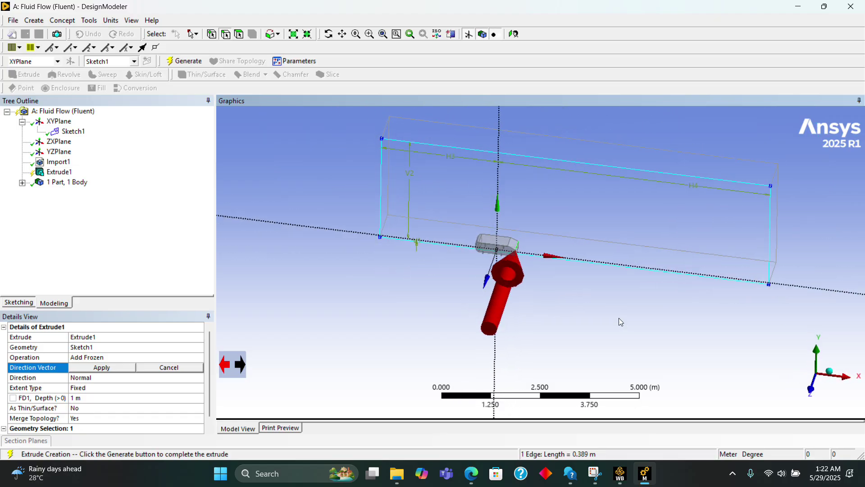
{"action": "scroll", "coordinate": [507, 212], "scroll_direction": "up", "scroll_amount": 4}
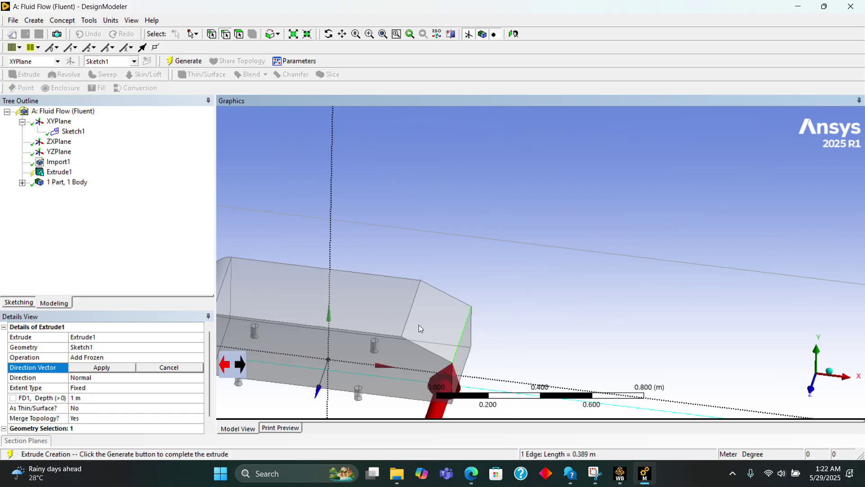
{"action": "scroll", "coordinate": [455, 305], "scroll_direction": "down", "scroll_amount": 3}
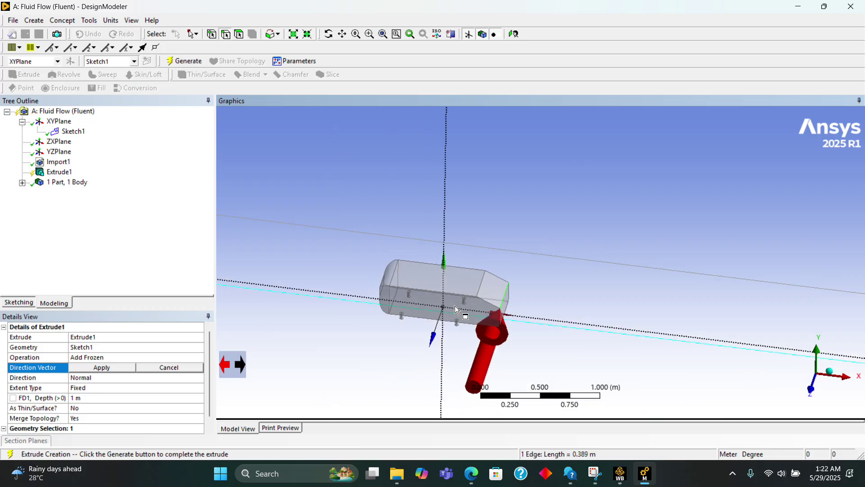
{"action": "scroll", "coordinate": [608, 345], "scroll_direction": "down", "scroll_amount": 4}
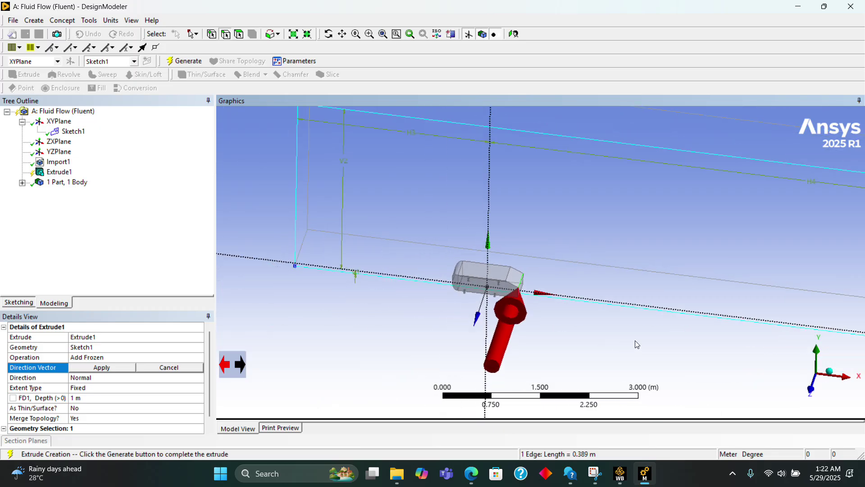
{"action": "mouse_move", "coordinate": [668, 365]}
{"action": "middle_mouse_down"}
{"action": "mouse_move", "coordinate": [610, 348]}
{"action": "mouse_move", "coordinate": [551, 360]}
{"action": "mouse_move", "coordinate": [580, 355]}
{"action": "middle_mouse_up"}
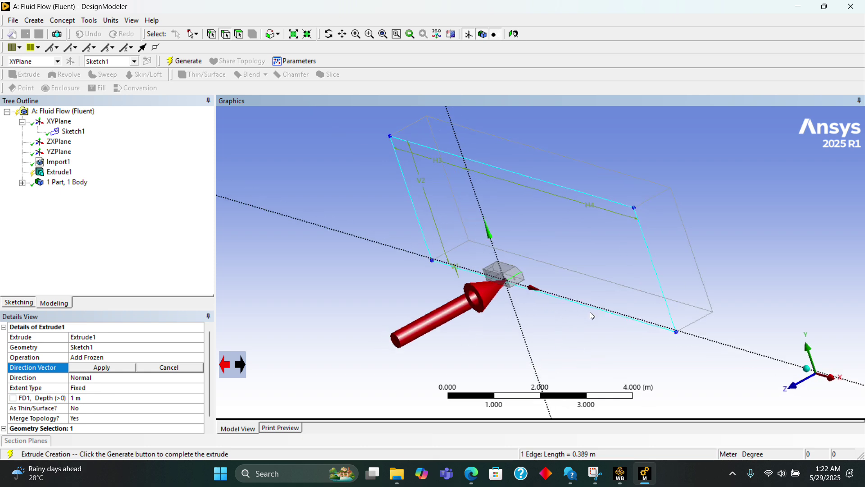
{"action": "scroll", "coordinate": [519, 288], "scroll_direction": "up", "scroll_amount": 2}
{"action": "scroll", "coordinate": [518, 293], "scroll_direction": "down", "scroll_amount": 2}
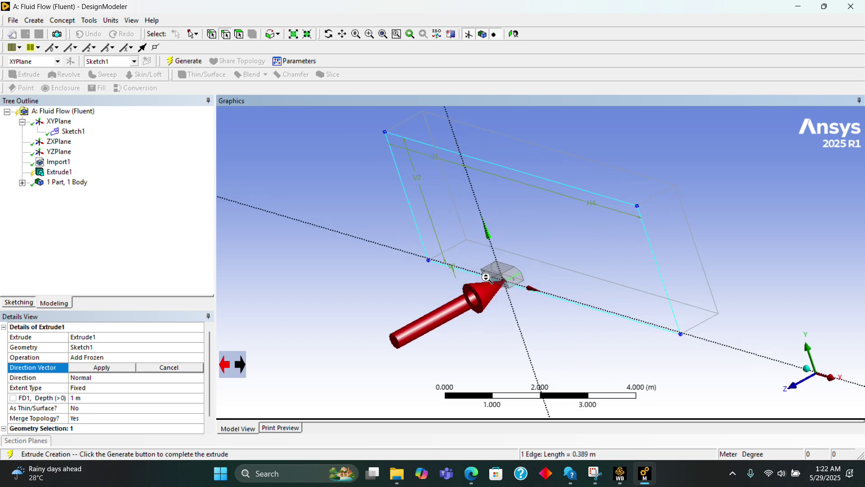
{"action": "scroll", "coordinate": [516, 305], "scroll_direction": "up", "scroll_amount": 2}
{"action": "scroll", "coordinate": [516, 304], "scroll_direction": "up", "scroll_amount": 3}
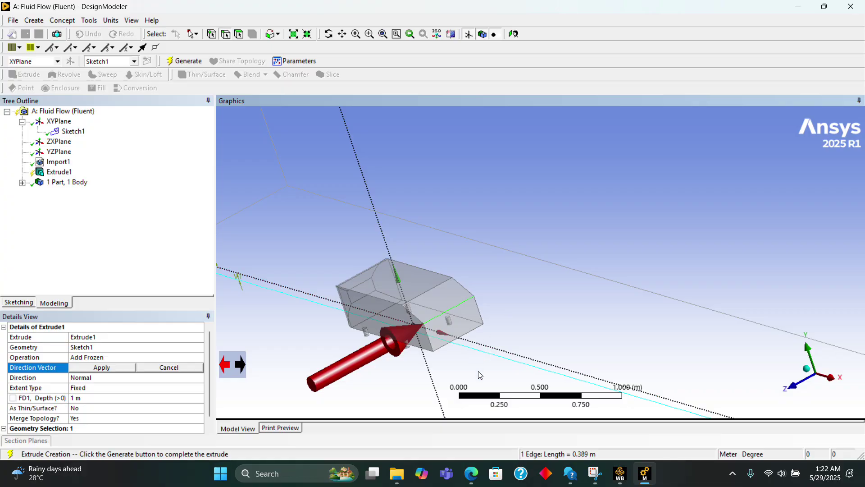
{"action": "middle_click_drag", "start_coordinate": [478, 371], "coordinate": [536, 367]}
{"action": "scroll", "coordinate": [567, 354], "scroll_direction": "down", "scroll_amount": 4}
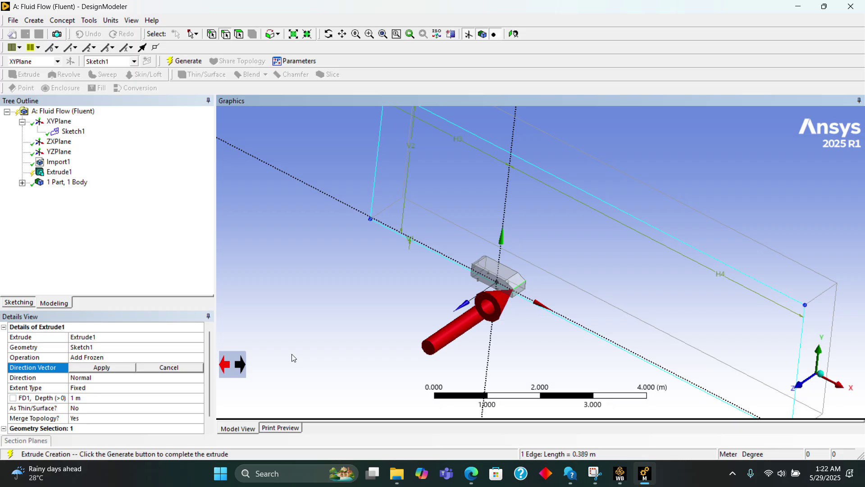
{"action": "left_click", "coordinate": [225, 367]}
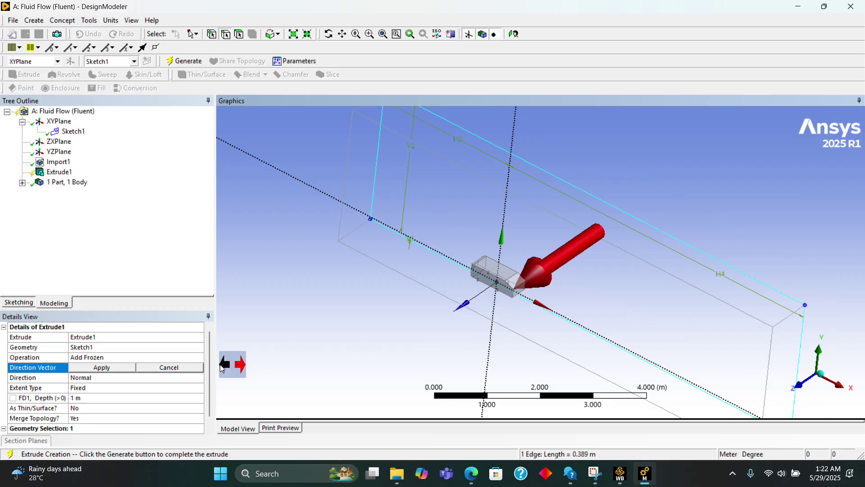
Step: Leave the direction vector selection without applying it and set the extrusion's direction to Reversed
{"action": "left_click", "coordinate": [108, 385]}
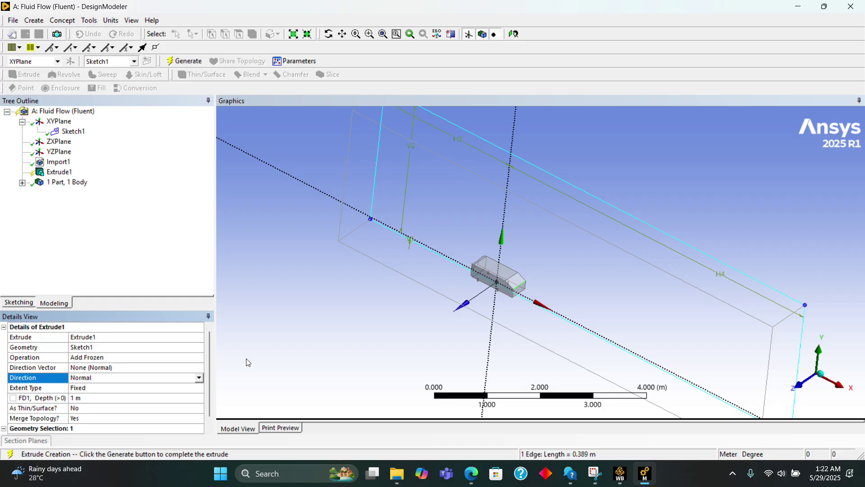
{"action": "left_click", "coordinate": [199, 379]}
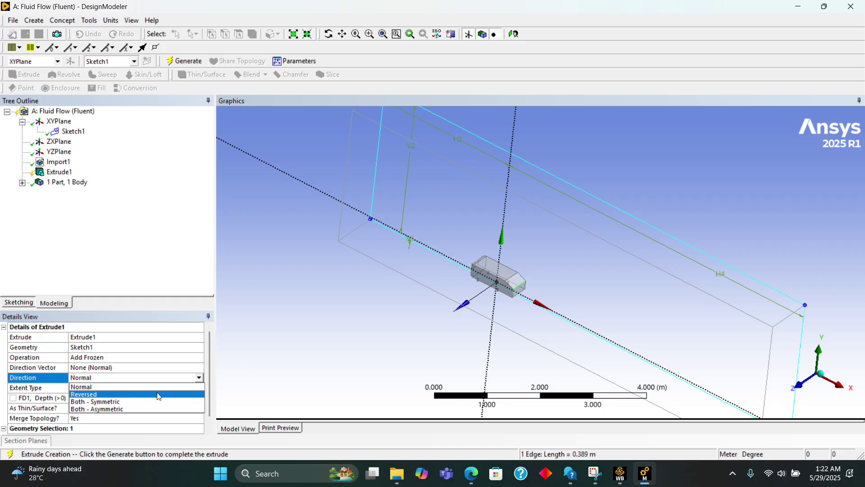
{"action": "left_click", "coordinate": [163, 393]}
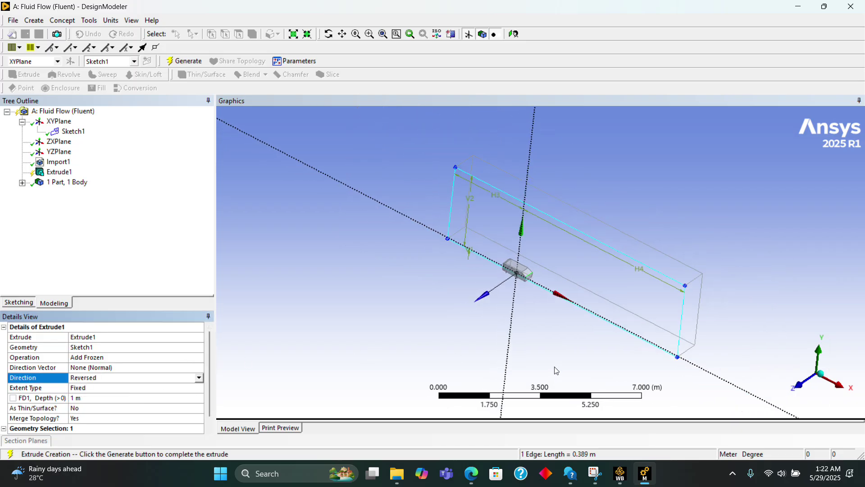
Step: Set the depth of the wind tunnel extrusion to 0.3 m
{"action": "left_click", "coordinate": [99, 399]}
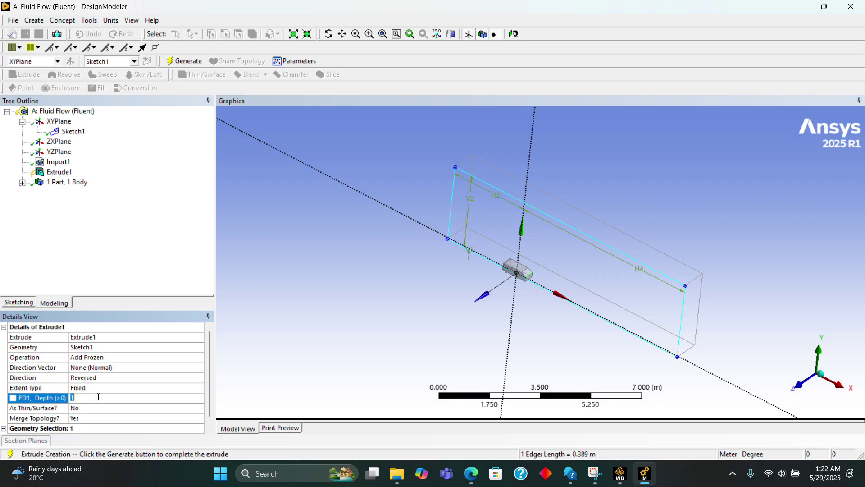
{"action": "type", "text": "3"}
{"action": "key", "text": "Return"}
{"action": "left_click", "coordinate": [99, 397]}
{"action": "type", "text": "0.3"}
{"action": "key", "text": "Return"}
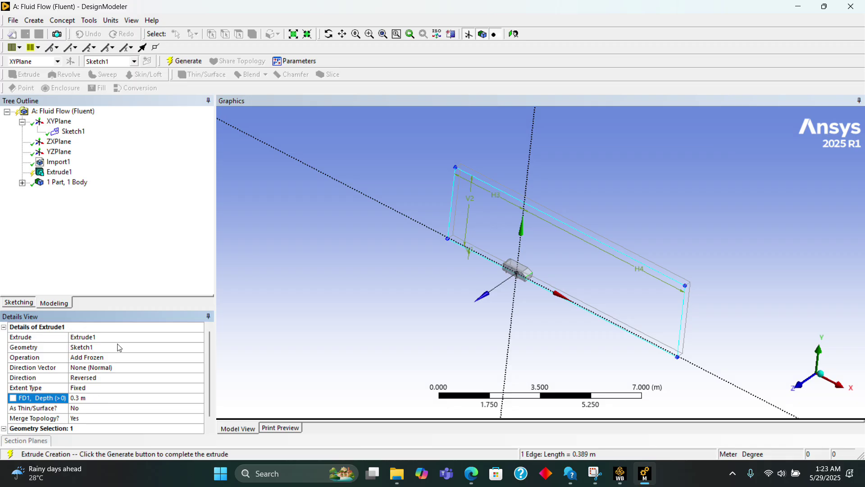
{"action": "mouse_move", "coordinate": [747, 338]}
{"action": "middle_mouse_down"}
{"action": "mouse_move", "coordinate": [702, 334]}
{"action": "mouse_move", "coordinate": [668, 347]}
{"action": "mouse_move", "coordinate": [715, 332]}
{"action": "middle_mouse_up"}
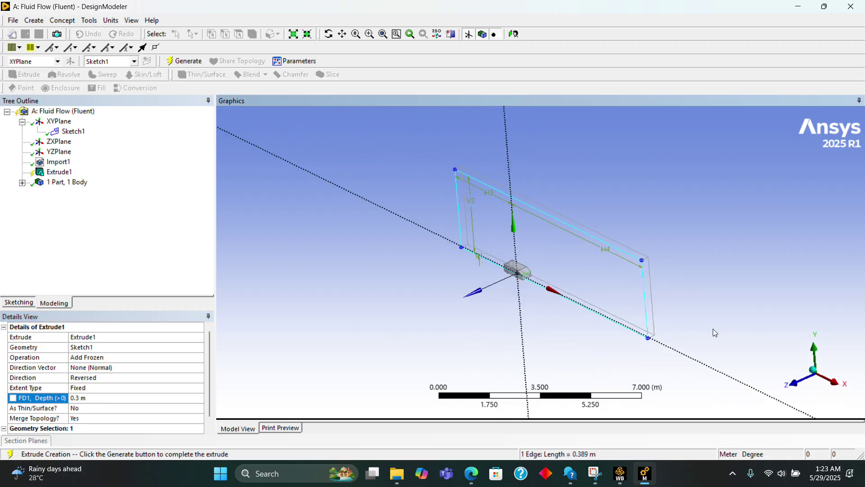
Step: Set the extrusion depth to 0.4 m and generate the frozen wind tunnel body
{"action": "left_click", "coordinate": [86, 401]}
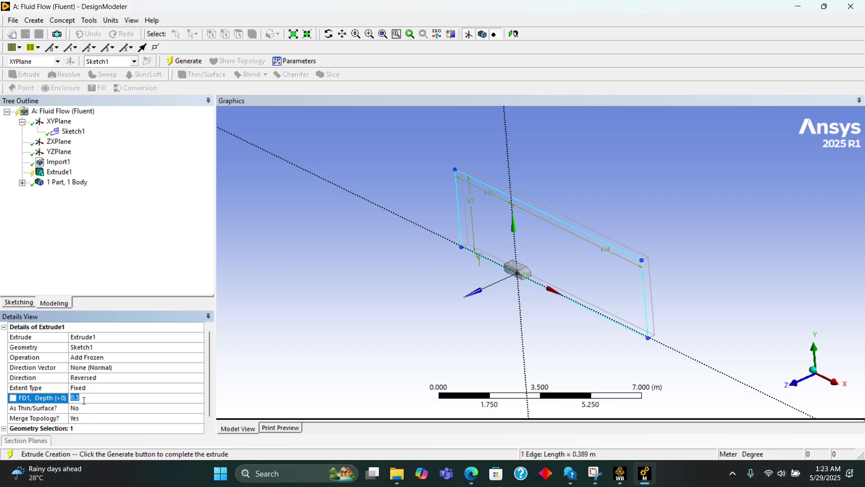
{"action": "type", "text": "4"}
{"action": "key", "text": "Return"}
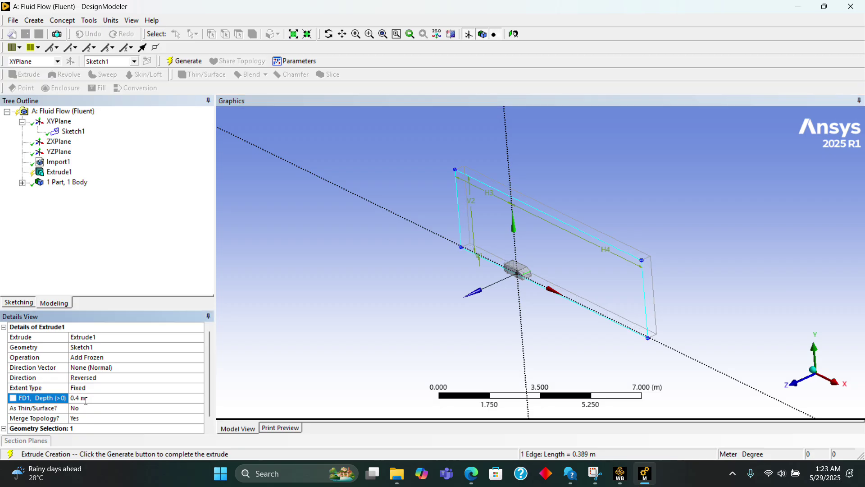
{"action": "scroll", "coordinate": [637, 343], "scroll_direction": "down", "scroll_amount": 2}
{"action": "middle_click_drag", "start_coordinate": [632, 347], "coordinate": [648, 338]}
{"action": "key", "text": "F5"}
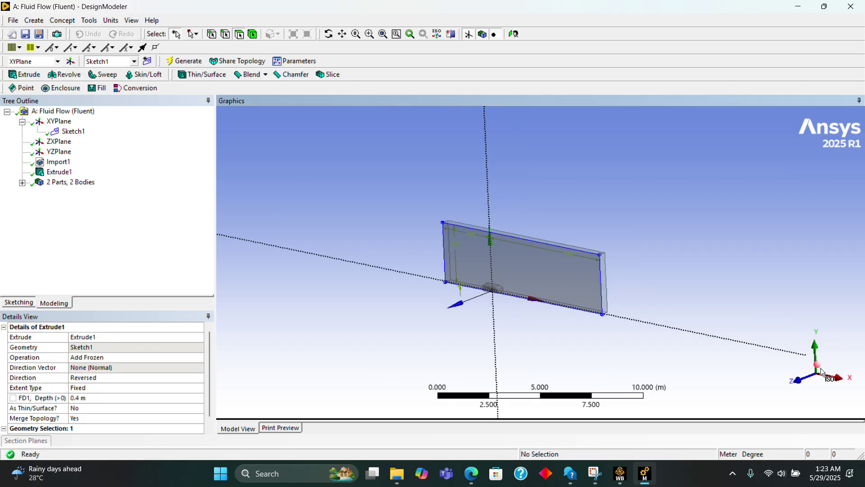
Step: Create a second sketch on the XYPlane, switch to sketching mode and view the plane face-on
{"action": "middle_click_drag", "start_coordinate": [624, 338], "coordinate": [562, 348]}
{"action": "scroll", "coordinate": [493, 283], "scroll_direction": "down", "scroll_amount": 1}
{"action": "scroll", "coordinate": [415, 241], "scroll_direction": "up", "scroll_amount": 6}
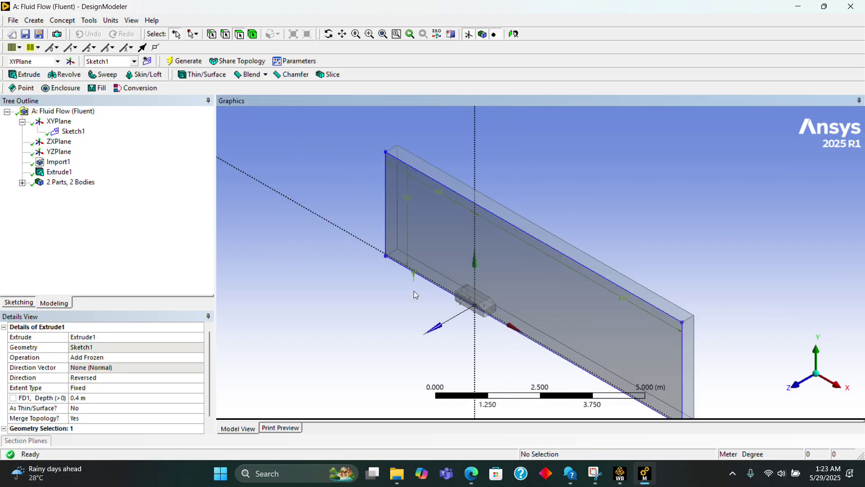
{"action": "middle_click_drag", "start_coordinate": [543, 343], "coordinate": [709, 299]}
{"action": "scroll", "coordinate": [716, 302], "scroll_direction": "down", "scroll_amount": 3}
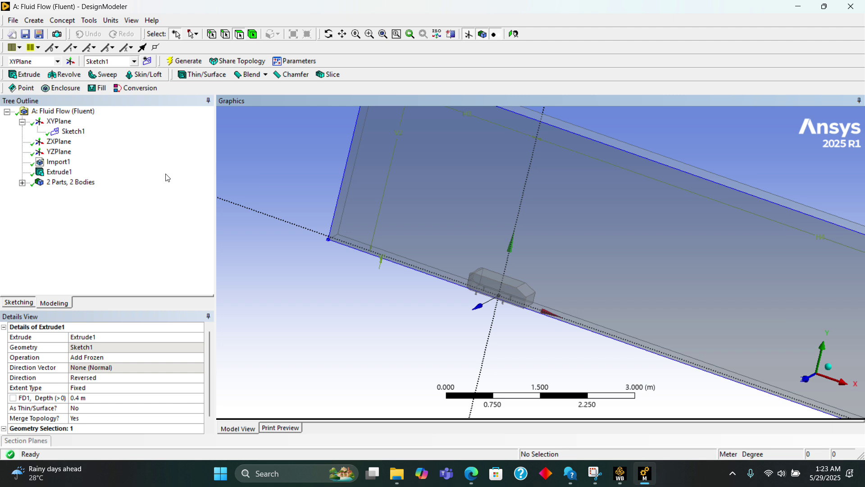
{"action": "left_click", "coordinate": [63, 122]}
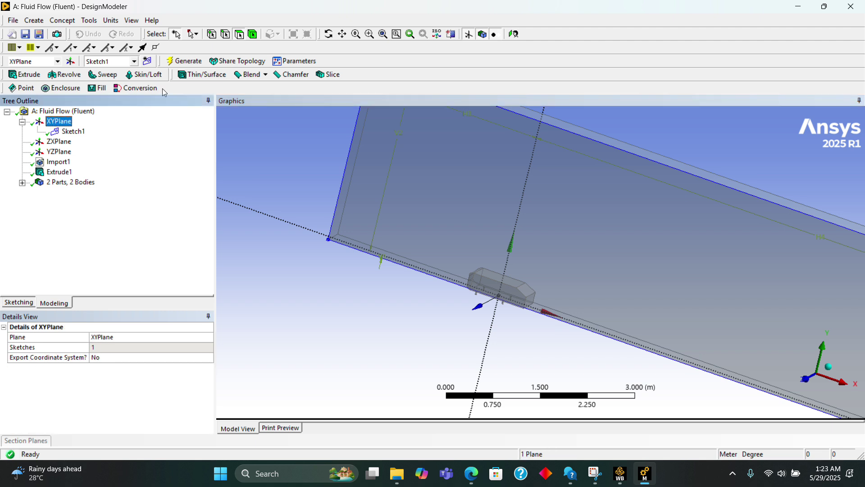
{"action": "left_click", "coordinate": [147, 62]}
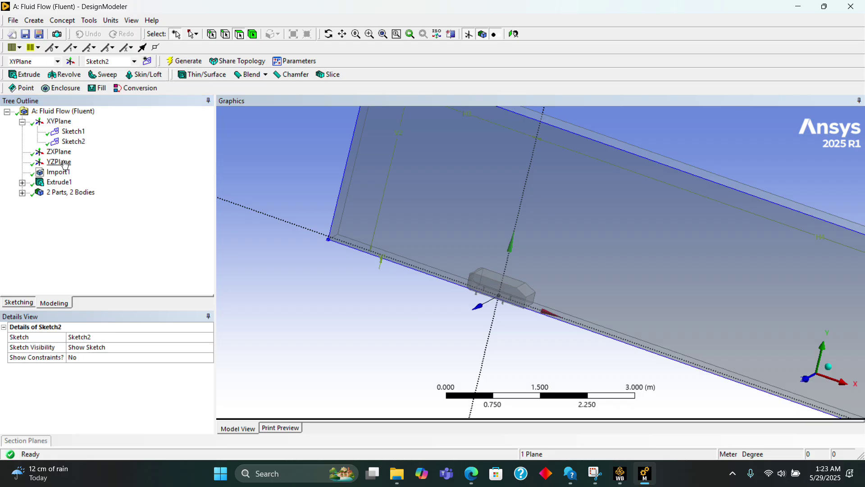
{"action": "left_click", "coordinate": [19, 302]}
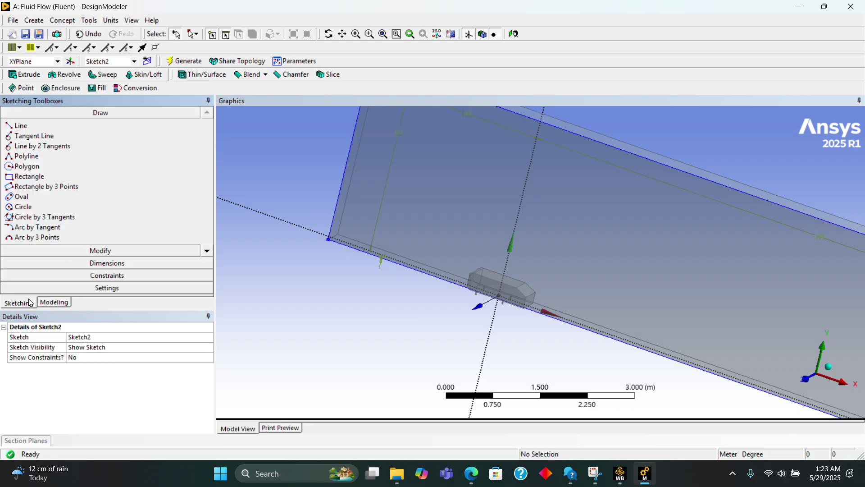
{"action": "left_click", "coordinate": [816, 387]}
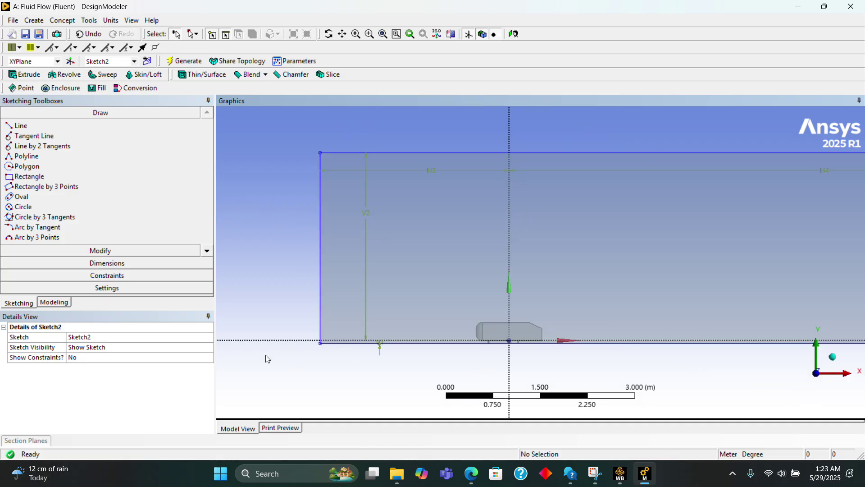
Step: Sketch a rectangle enclosing the Ahmed body, from the tunnel's lower edge at about x = -1.5 m to about (4.1, 1.2) m
{"action": "left_click", "coordinate": [27, 177]}
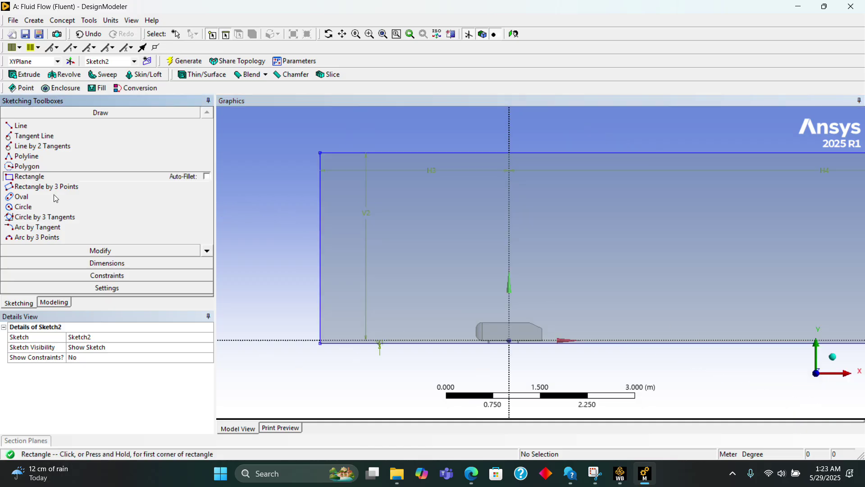
{"action": "scroll", "coordinate": [411, 356], "scroll_direction": "up", "scroll_amount": 5}
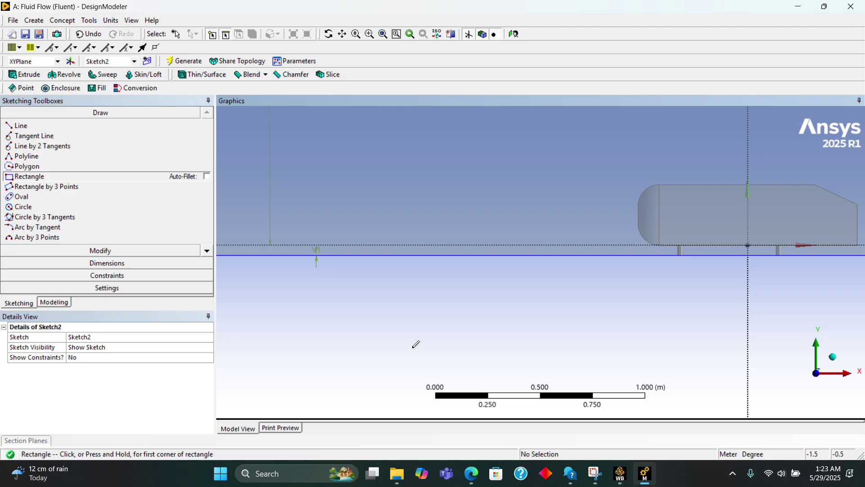
{"action": "left_click", "coordinate": [432, 255]}
{"action": "scroll", "coordinate": [458, 189], "scroll_direction": "down", "scroll_amount": 5}
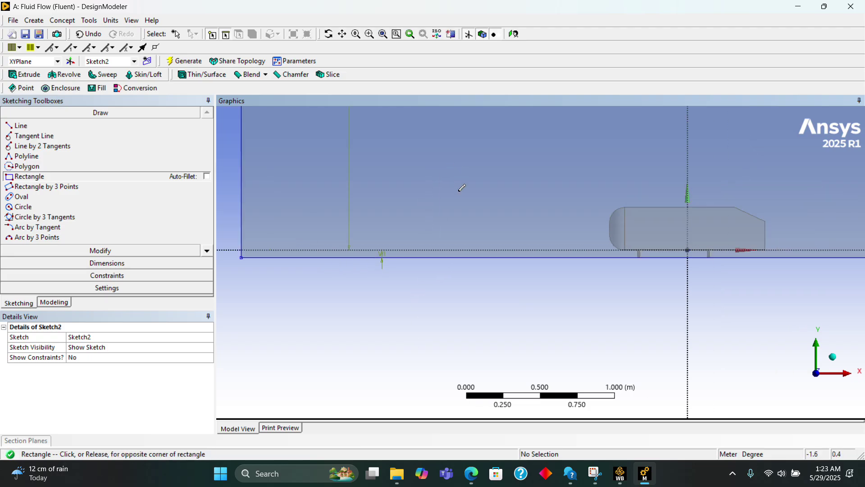
{"action": "scroll", "coordinate": [681, 206], "scroll_direction": "down", "scroll_amount": 1}
{"action": "scroll", "coordinate": [744, 207], "scroll_direction": "down", "scroll_amount": 2}
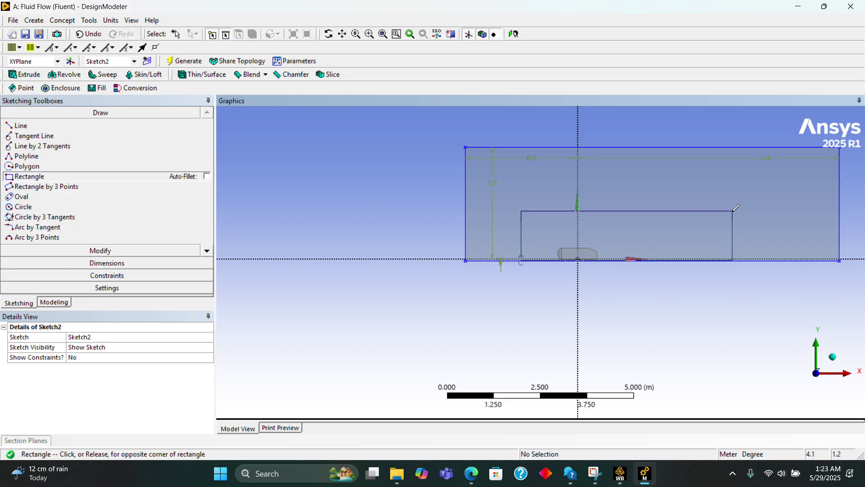
{"action": "left_click", "coordinate": [733, 212]}
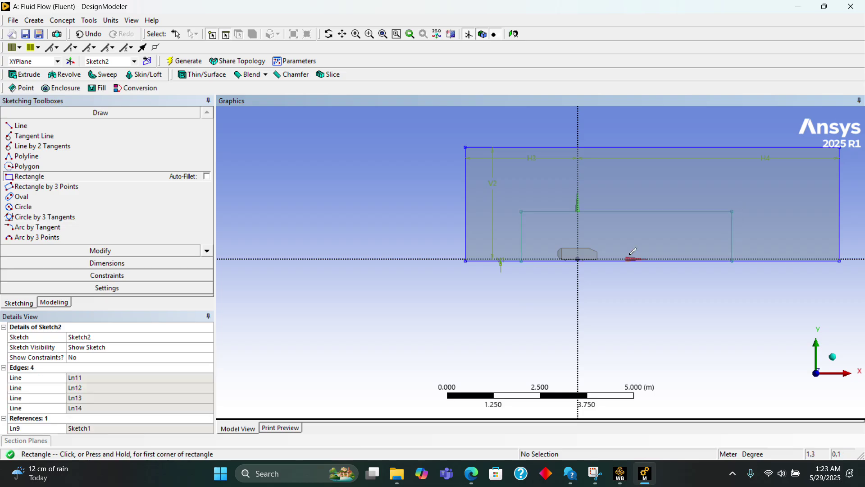
{"action": "scroll", "coordinate": [739, 266], "scroll_direction": "up", "scroll_amount": 5}
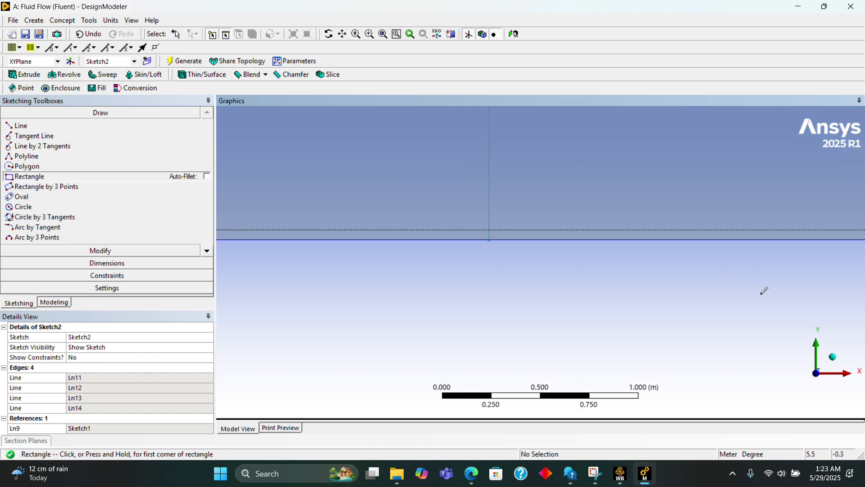
{"action": "scroll", "coordinate": [345, 246], "scroll_direction": "down", "scroll_amount": 5}
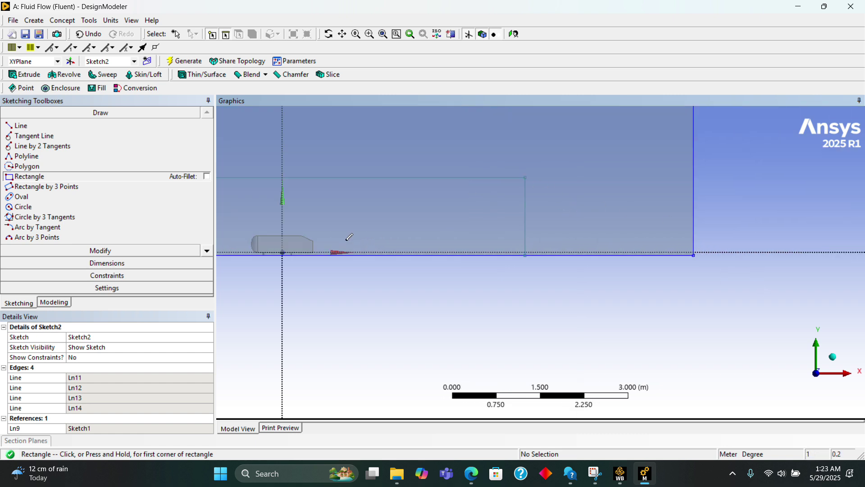
{"action": "scroll", "coordinate": [361, 268], "scroll_direction": "up", "scroll_amount": 6}
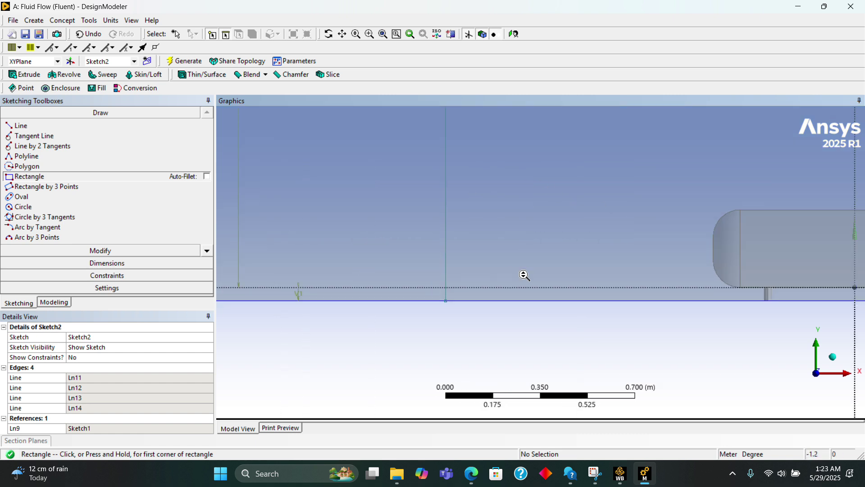
{"action": "scroll", "coordinate": [521, 275], "scroll_direction": "down", "scroll_amount": 4}
{"action": "scroll", "coordinate": [542, 262], "scroll_direction": "down", "scroll_amount": 3}
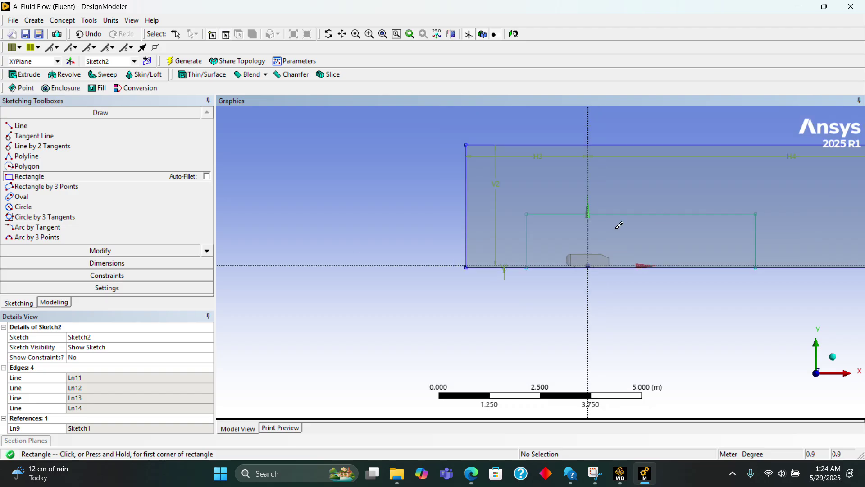
Step: Start an extrusion of Sketch2 and set its operation to Add Frozen
{"action": "left_click", "coordinate": [34, 20]}
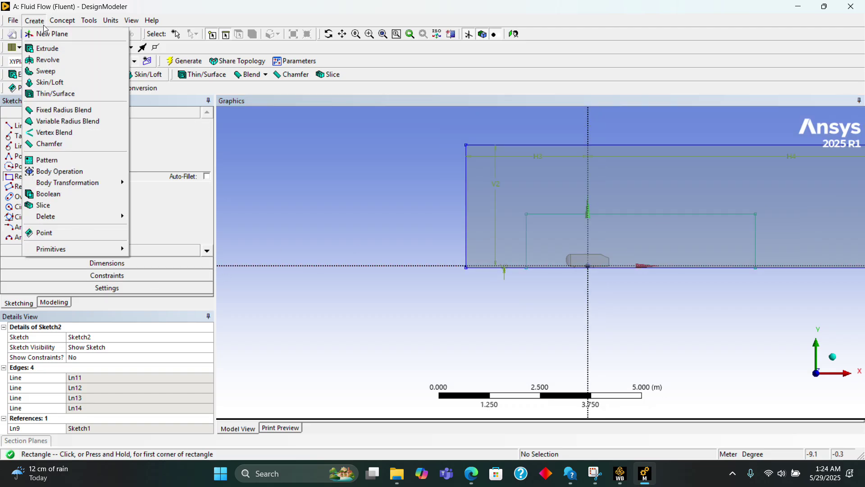
{"action": "left_click", "coordinate": [66, 54]}
{"action": "scroll", "coordinate": [451, 315], "scroll_direction": "down", "scroll_amount": 2}
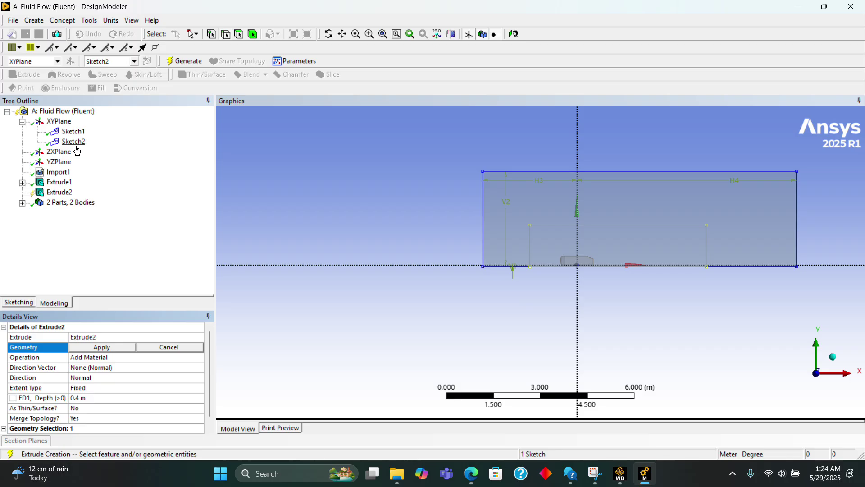
{"action": "left_click", "coordinate": [74, 142]}
{"action": "left_click", "coordinate": [111, 347]}
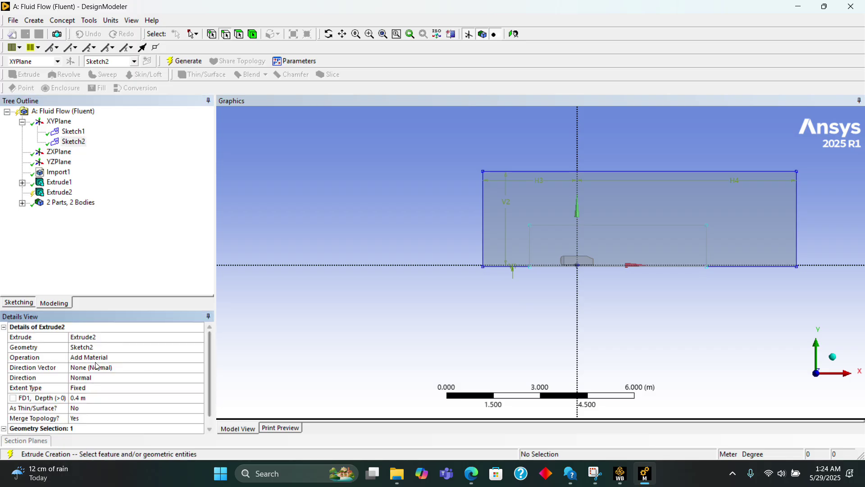
{"action": "left_click", "coordinate": [104, 359]}
{"action": "left_click", "coordinate": [105, 359]}
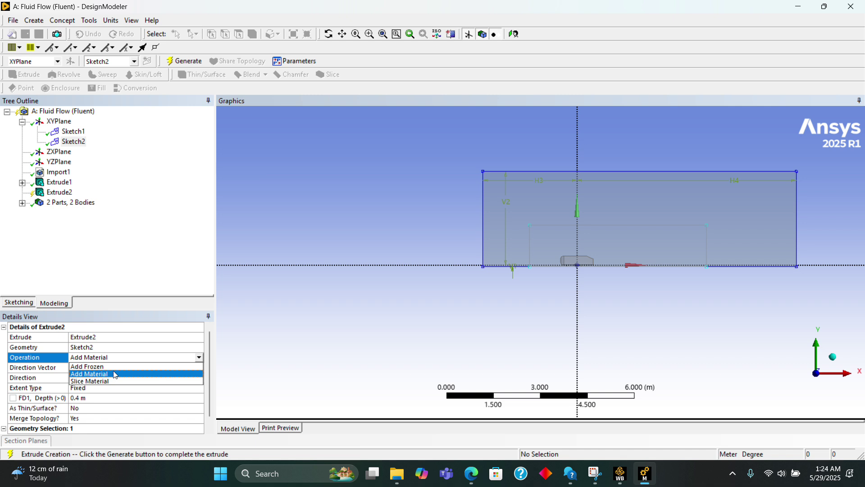
{"action": "left_click", "coordinate": [116, 367]}
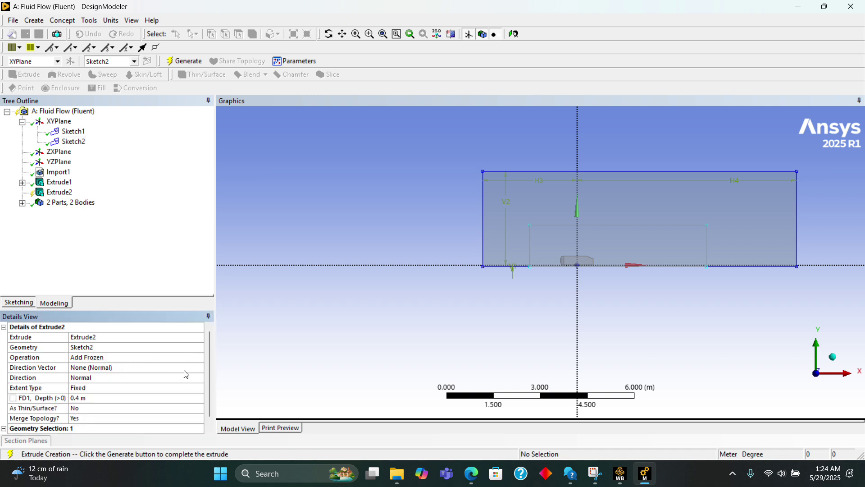
{"action": "left_click", "coordinate": [93, 368]}
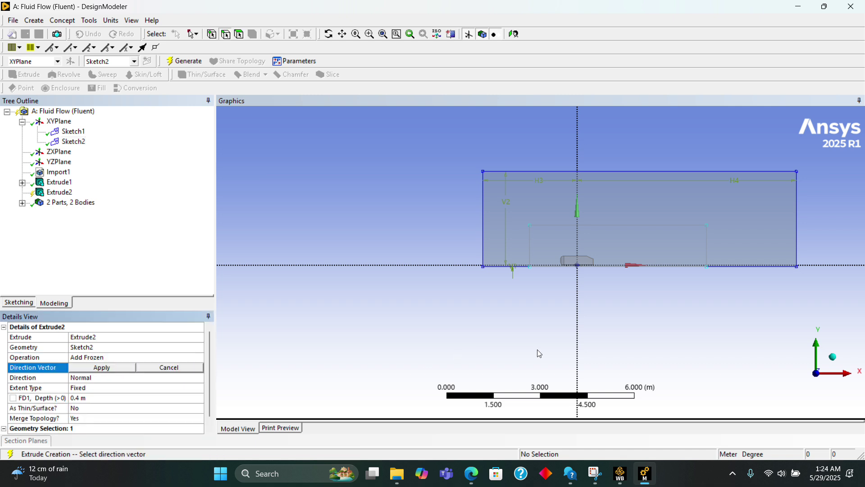
{"action": "middle_click_drag", "start_coordinate": [718, 344], "coordinate": [631, 329]}
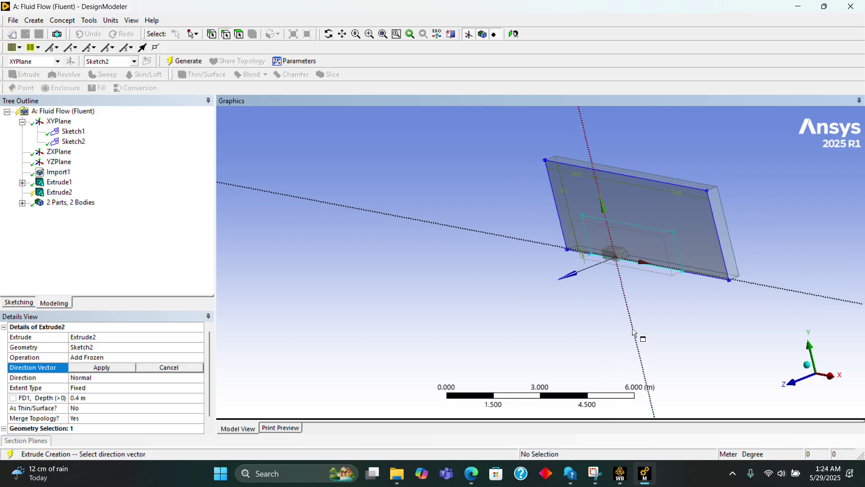
{"action": "scroll", "coordinate": [635, 292], "scroll_direction": "down", "scroll_amount": 3}
{"action": "middle_click_drag", "start_coordinate": [638, 294], "coordinate": [625, 257]}
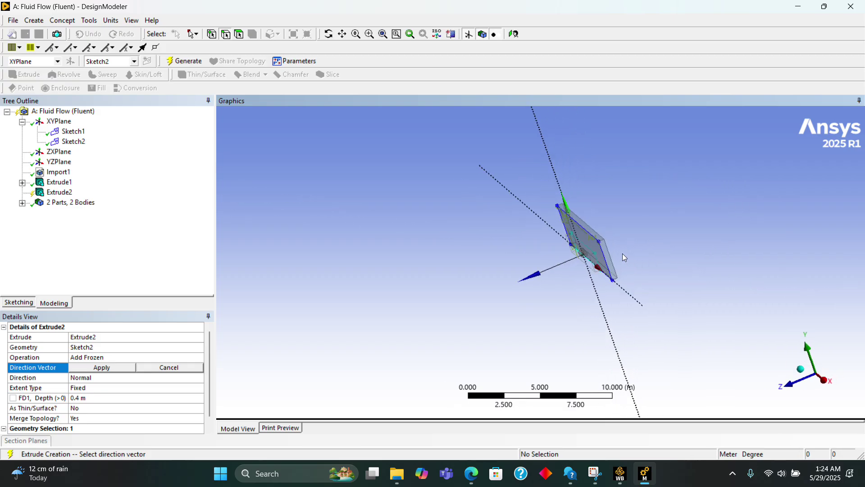
{"action": "scroll", "coordinate": [636, 262], "scroll_direction": "up", "scroll_amount": 8}
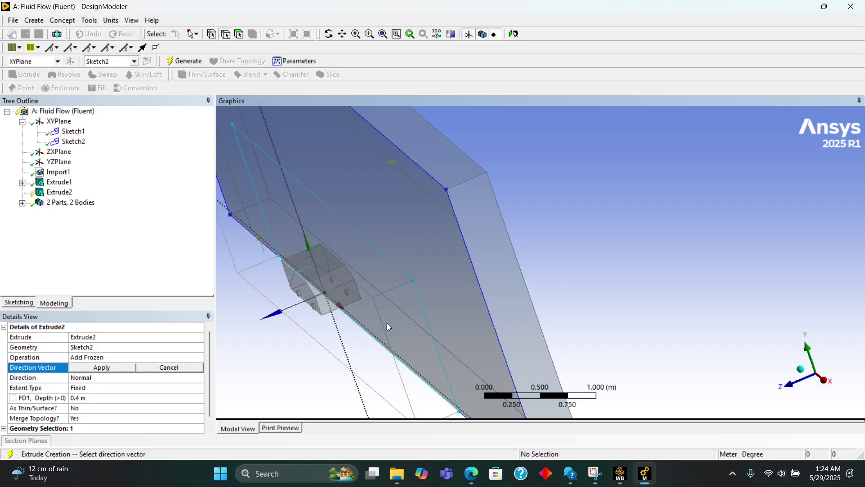
{"action": "scroll", "coordinate": [426, 253], "scroll_direction": "up", "scroll_amount": 4}
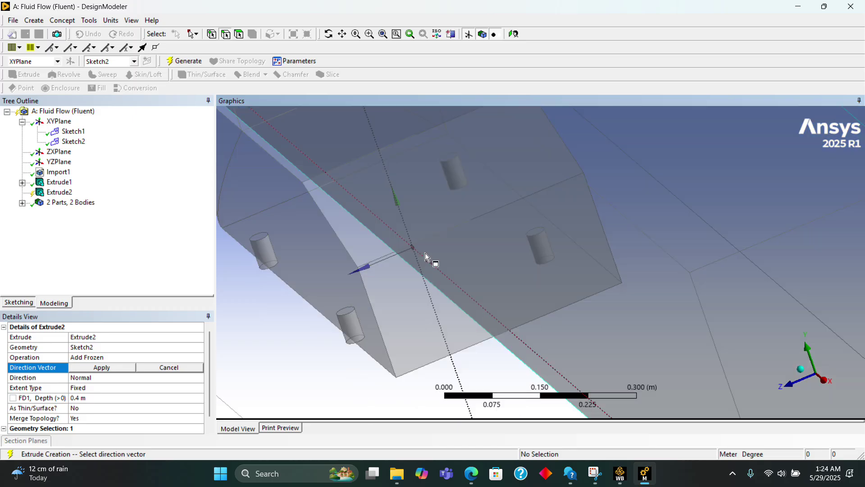
{"action": "left_click", "coordinate": [450, 232]}
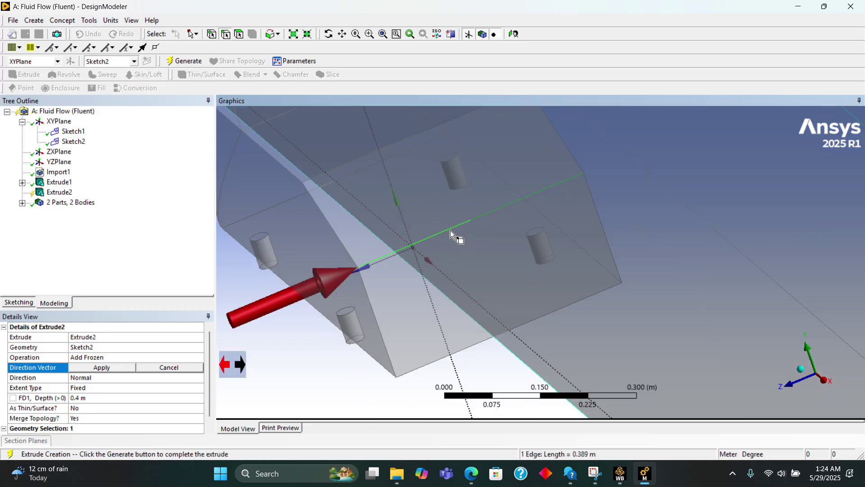
{"action": "scroll", "coordinate": [486, 256], "scroll_direction": "down", "scroll_amount": 4}
{"action": "middle_click_drag", "start_coordinate": [495, 271], "coordinate": [607, 357]}
{"action": "scroll", "coordinate": [360, 354], "scroll_direction": "down", "scroll_amount": 3}
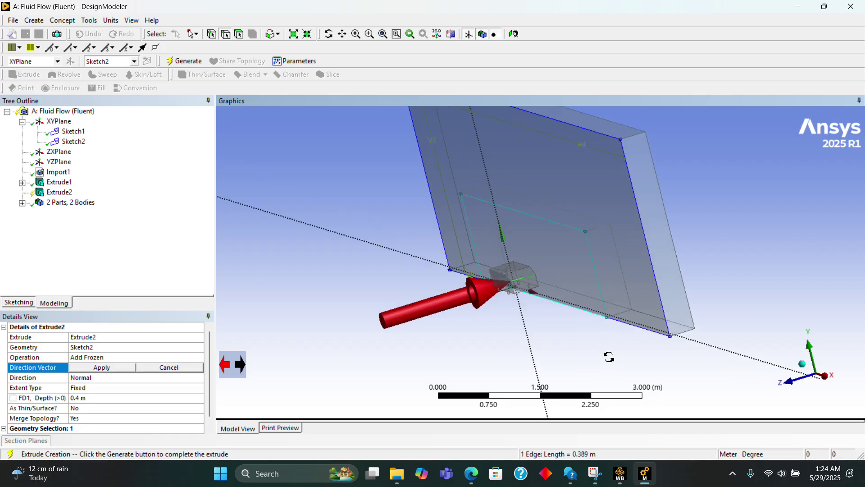
{"action": "left_click", "coordinate": [240, 369]}
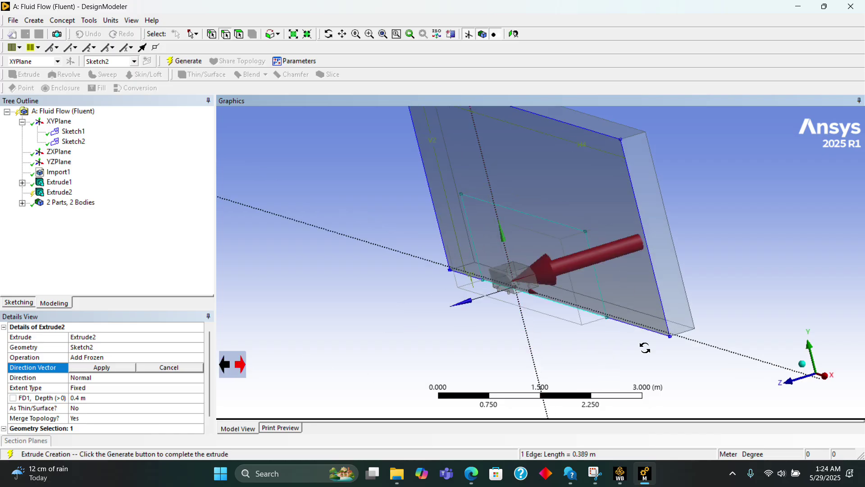
{"action": "mouse_move", "coordinate": [645, 347]}
{"action": "middle_mouse_down"}
{"action": "mouse_move", "coordinate": [621, 350]}
{"action": "mouse_move", "coordinate": [642, 348]}
{"action": "middle_mouse_up"}
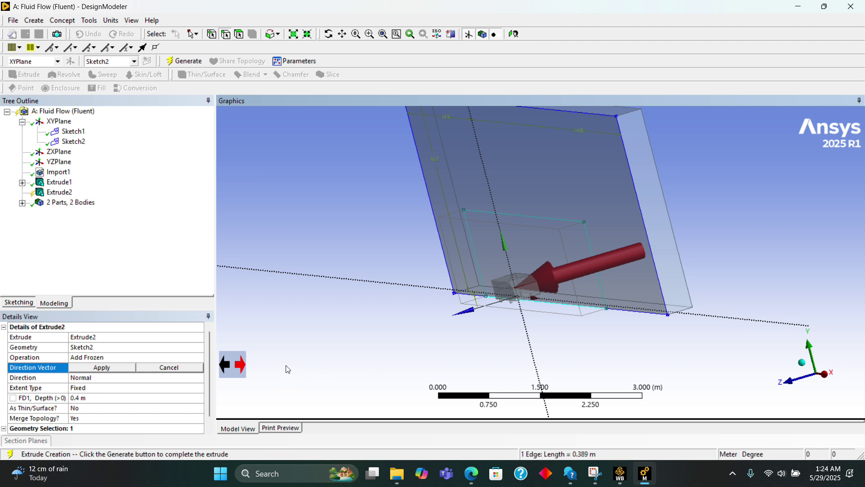
Step: Set the Sketch2 extrusion's direction to Reversed and generate the frozen inner box around the Ahmed body
{"action": "left_click", "coordinate": [109, 383]}
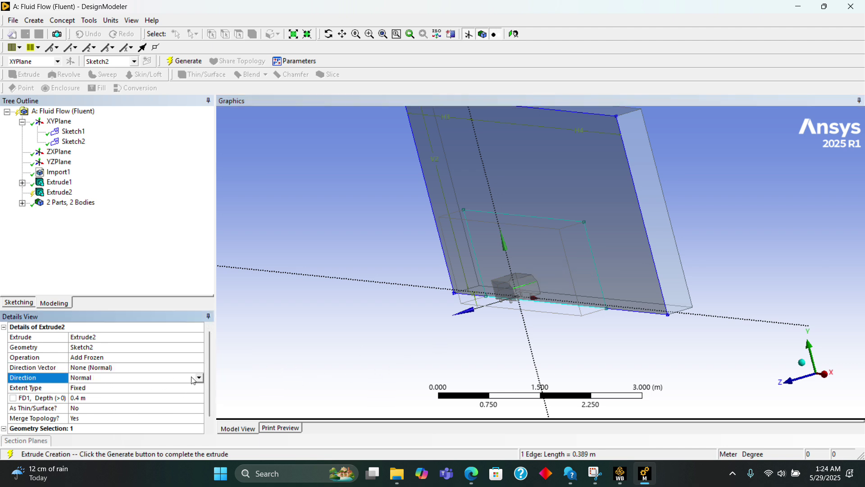
{"action": "left_click", "coordinate": [198, 377]}
{"action": "left_click", "coordinate": [106, 395]}
{"action": "middle_click_drag", "start_coordinate": [505, 397], "coordinate": [580, 398]}
{"action": "scroll", "coordinate": [130, 386], "scroll_direction": "down", "scroll_amount": 1}
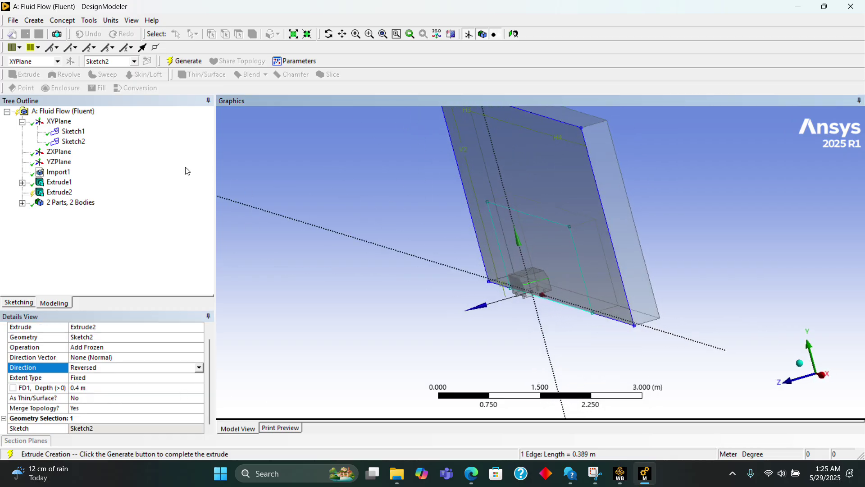
{"action": "left_click", "coordinate": [185, 64]}
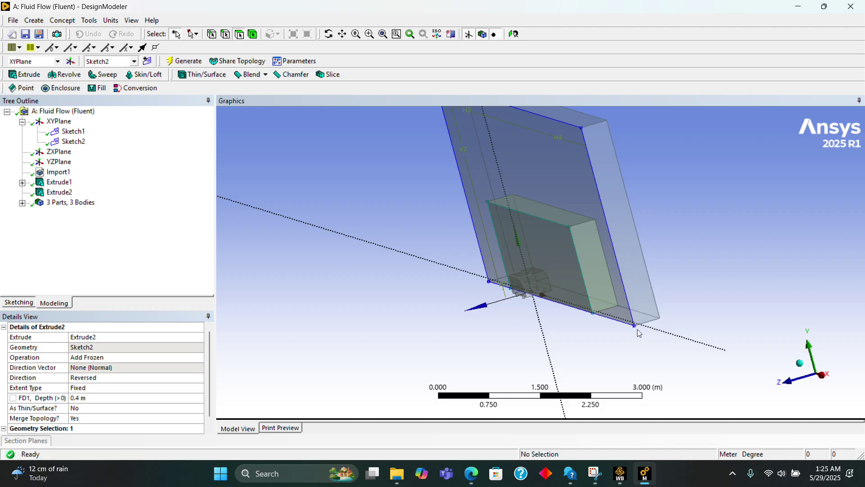
{"action": "middle_click_drag", "start_coordinate": [637, 329], "coordinate": [736, 322]}
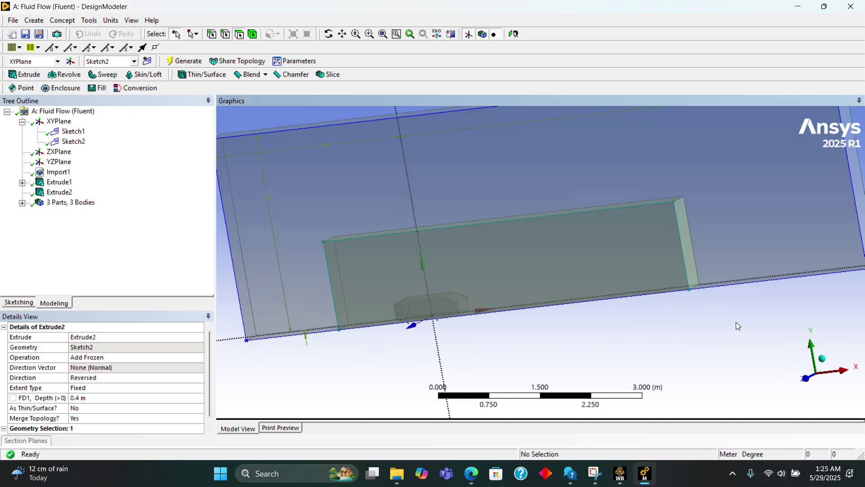
{"action": "scroll", "coordinate": [727, 322], "scroll_direction": "down", "scroll_amount": 2}
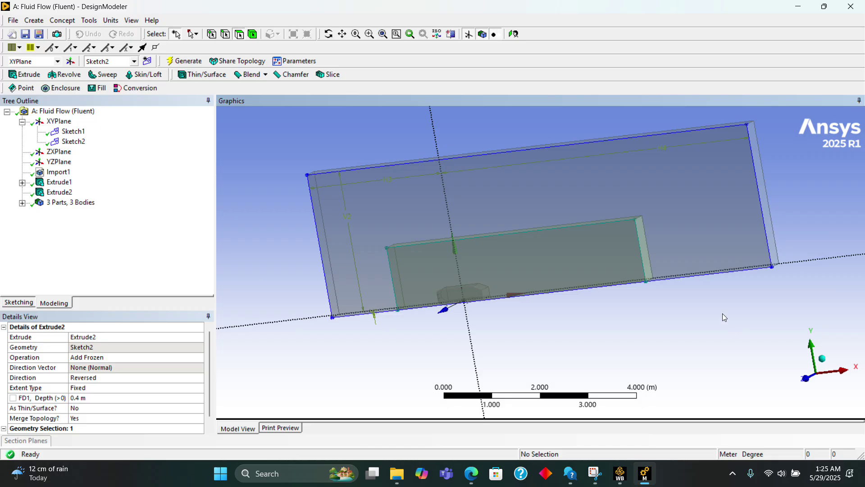
Step: Create a Boolean feature and set its operation to Subtract
{"action": "left_click", "coordinate": [34, 21]}
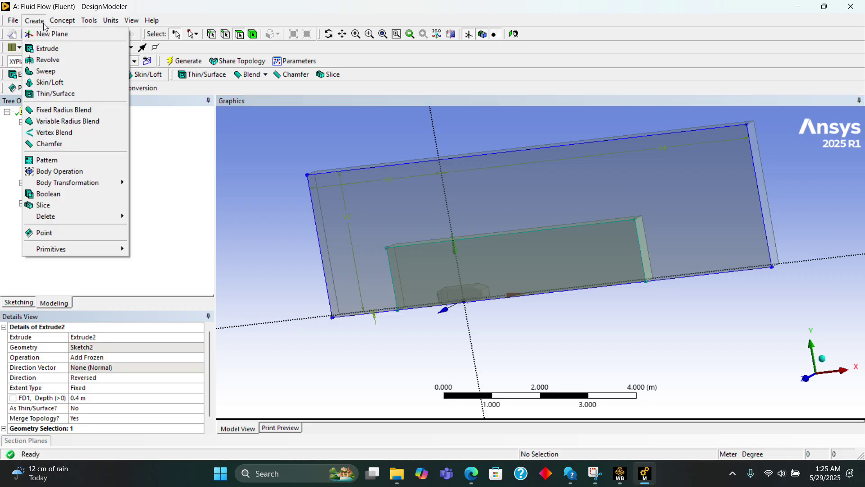
{"action": "left_click", "coordinate": [56, 194]}
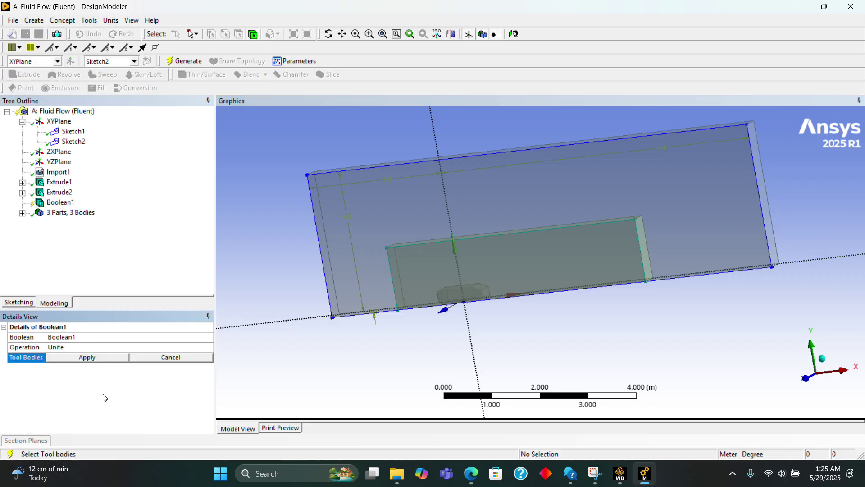
{"action": "left_click", "coordinate": [82, 347]}
{"action": "left_click", "coordinate": [91, 348]}
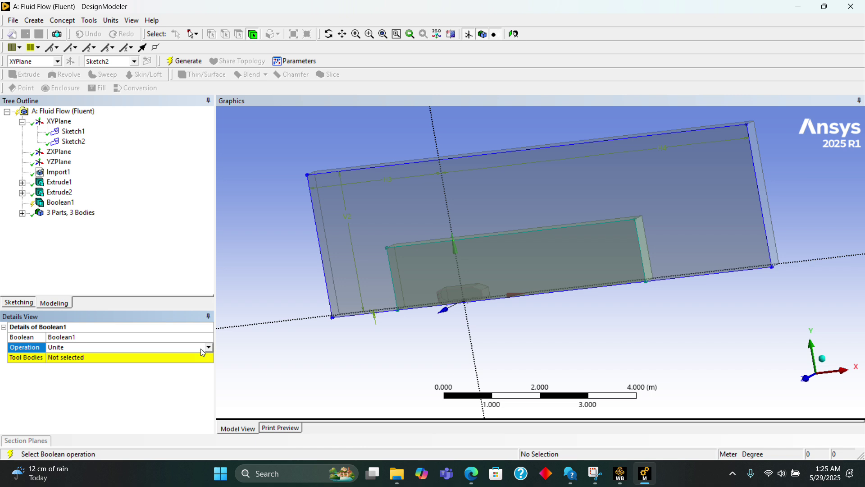
{"action": "left_click", "coordinate": [95, 363]}
{"action": "left_click", "coordinate": [131, 359]}
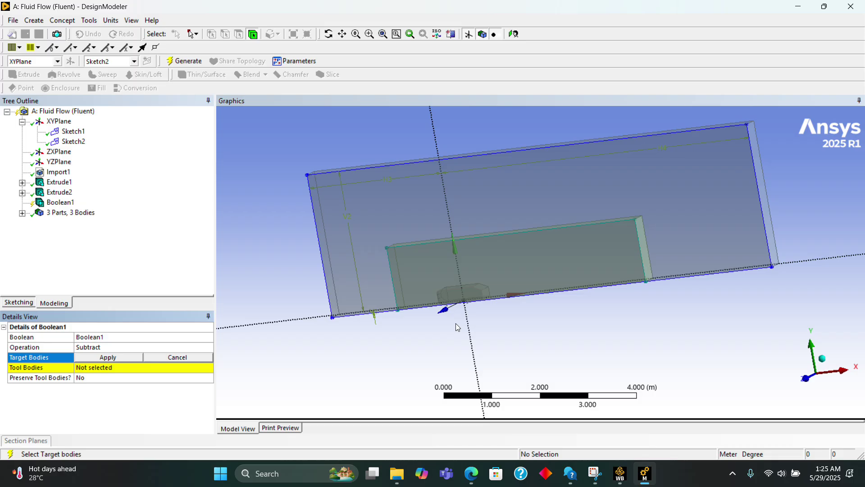
Step: Set the wind tunnel and inner box solids as the target bodies of the Boolean subtraction
{"action": "left_click", "coordinate": [21, 213]}
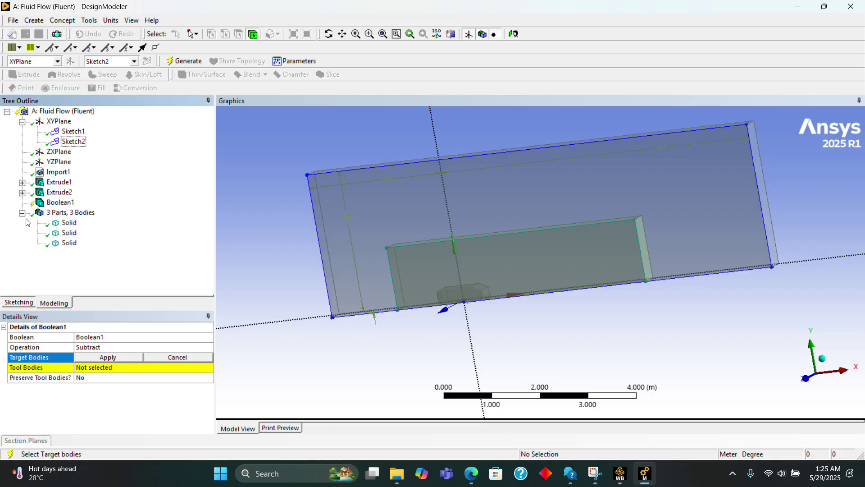
{"action": "left_click", "coordinate": [66, 225]}
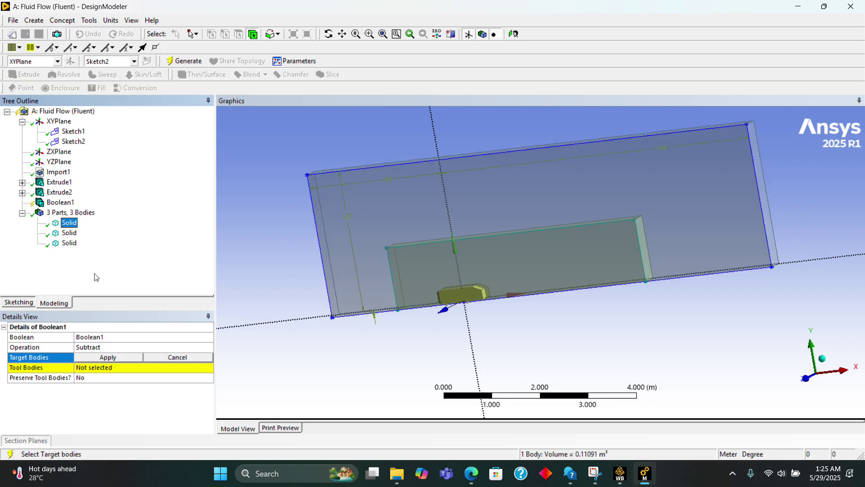
{"action": "key", "text": "Down"}
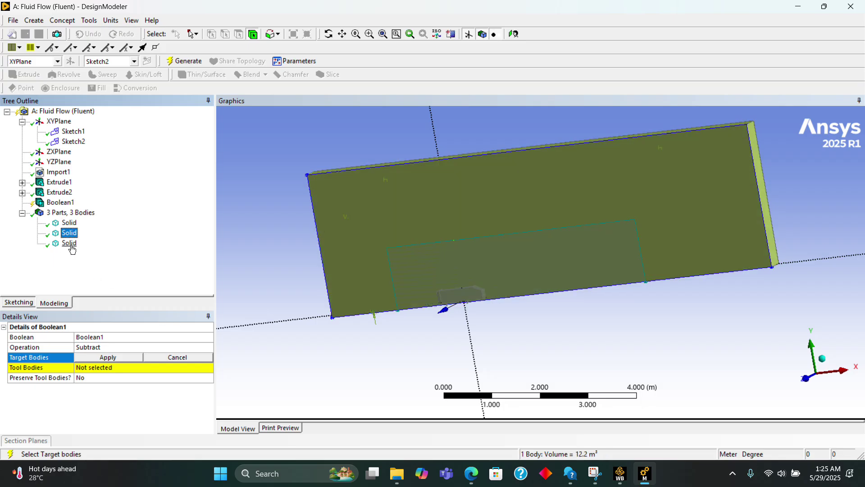
{"action": "left_click", "coordinate": [71, 246], "text": "ctrl"}
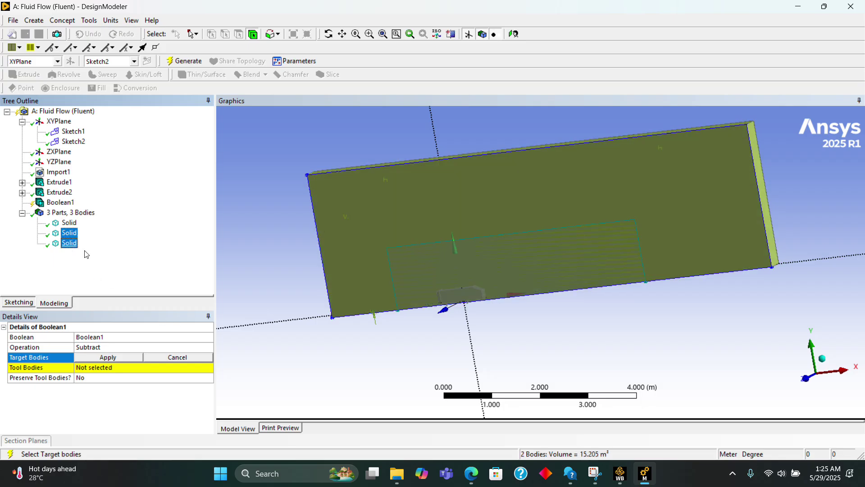
{"action": "left_click", "coordinate": [115, 359]}
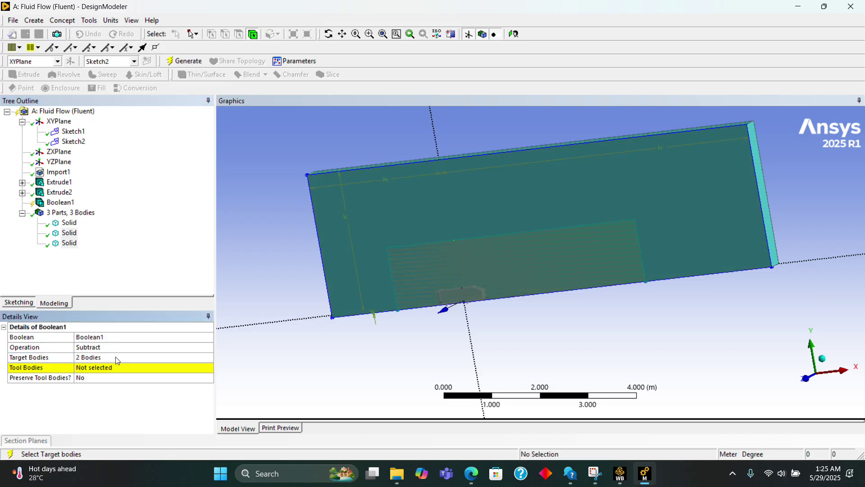
Step: Set the Ahmed body solid as the tool body and generate the Boolean subtraction
{"action": "left_click", "coordinate": [118, 367]}
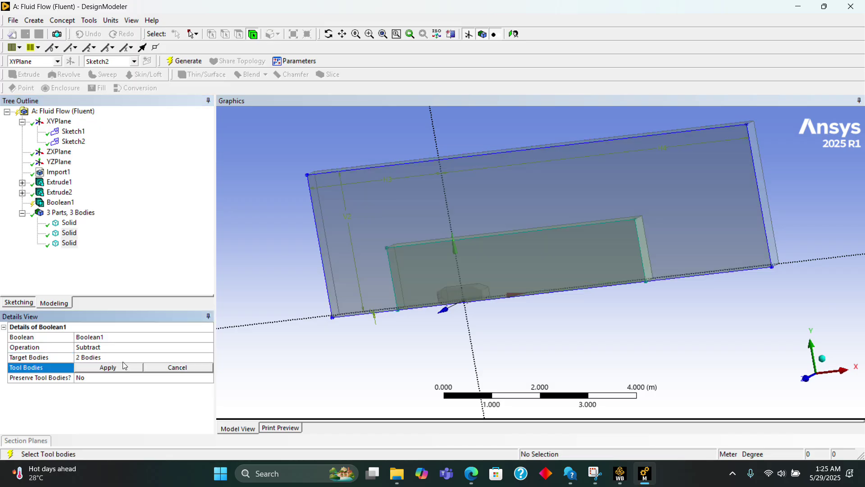
{"action": "left_click", "coordinate": [69, 222]}
{"action": "scroll", "coordinate": [522, 319], "scroll_direction": "up", "scroll_amount": 5}
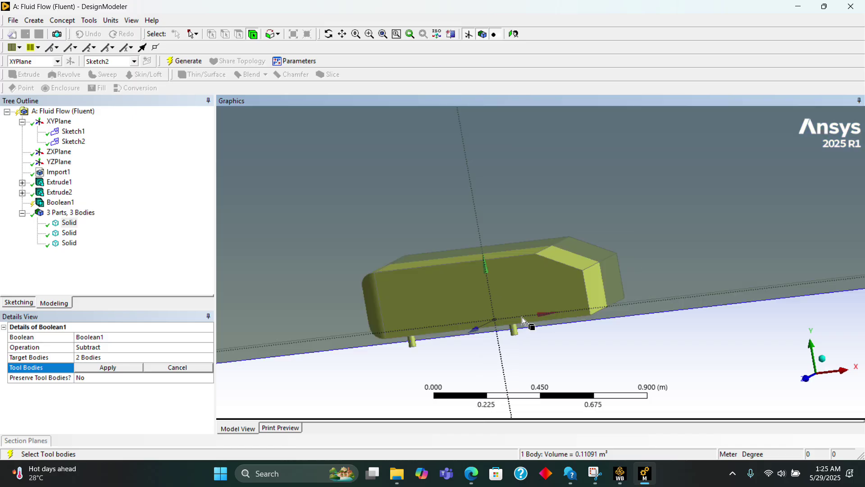
{"action": "scroll", "coordinate": [518, 276], "scroll_direction": "down", "scroll_amount": 1}
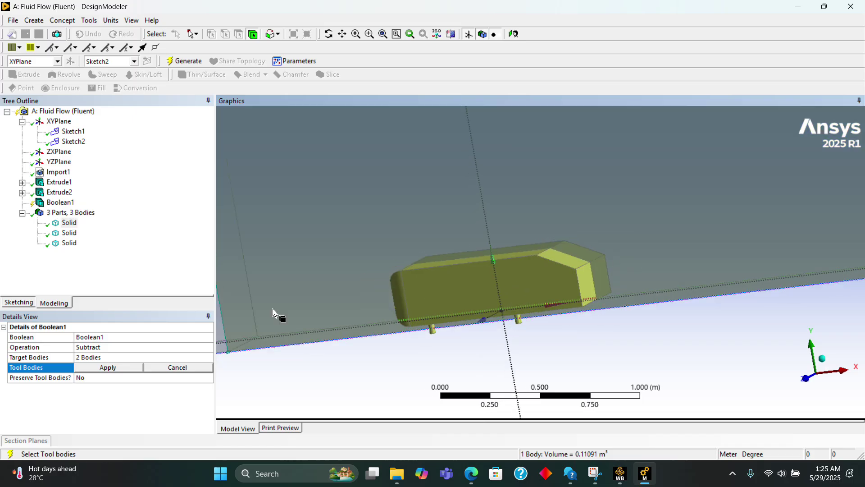
{"action": "left_click", "coordinate": [129, 370]}
{"action": "scroll", "coordinate": [338, 243], "scroll_direction": "down", "scroll_amount": 3}
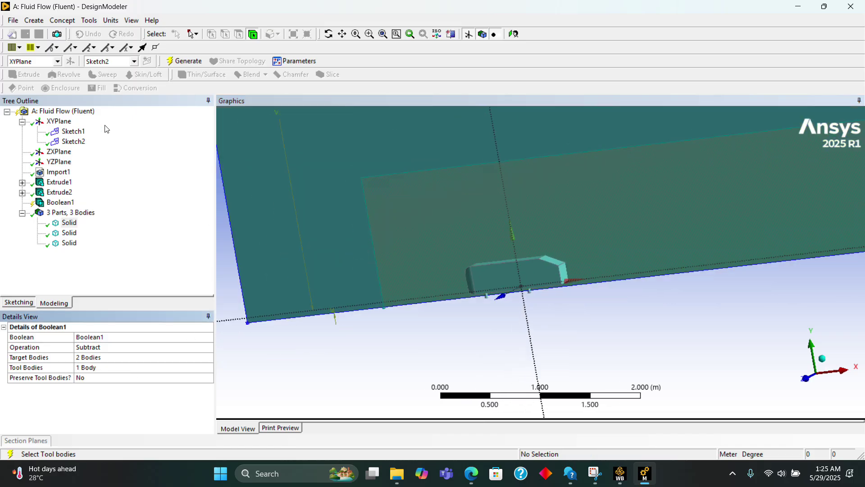
{"action": "left_click", "coordinate": [192, 64]}
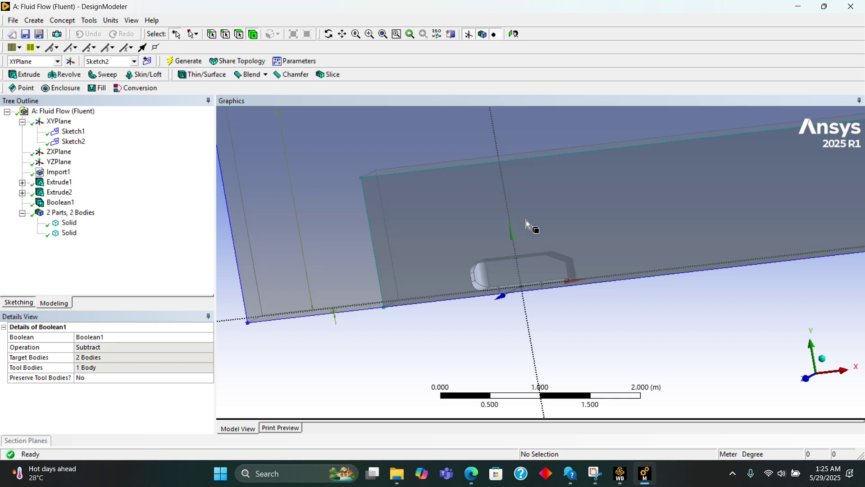
Step: Check the body cavity in the domains, then switch to Workbench and open the Mesh component of the Fluid Flow (Fluent) system
{"action": "middle_click_drag", "start_coordinate": [526, 220], "coordinate": [513, 170]}
{"action": "scroll", "coordinate": [586, 224], "scroll_direction": "up", "scroll_amount": 5}
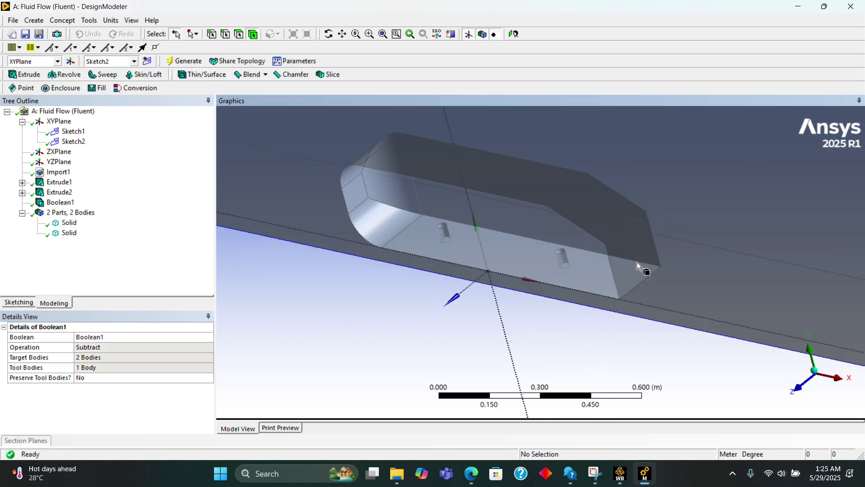
{"action": "middle_click_drag", "start_coordinate": [579, 268], "coordinate": [642, 309]}
{"action": "scroll", "coordinate": [652, 315], "scroll_direction": "down", "scroll_amount": 4}
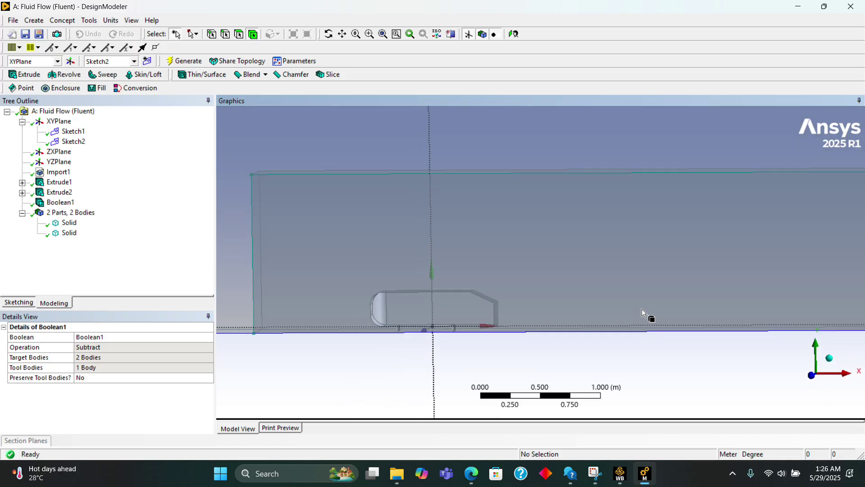
{"action": "scroll", "coordinate": [642, 305], "scroll_direction": "down", "scroll_amount": 4}
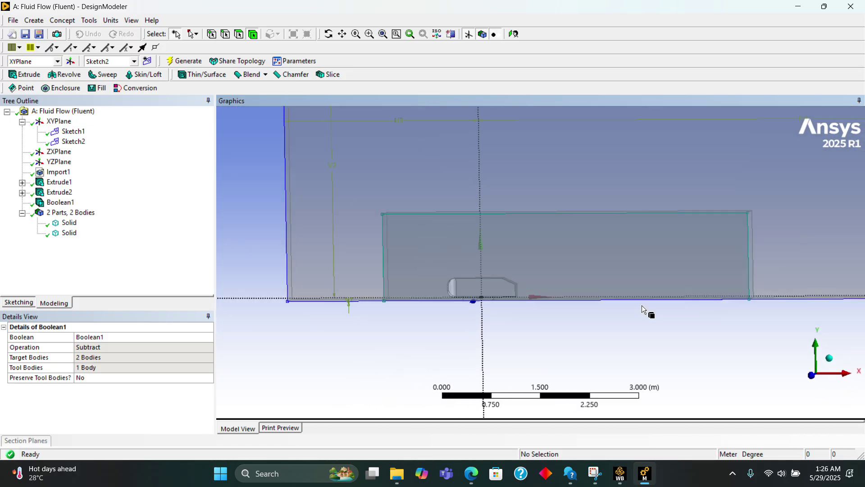
{"action": "left_click", "coordinate": [803, 6]}
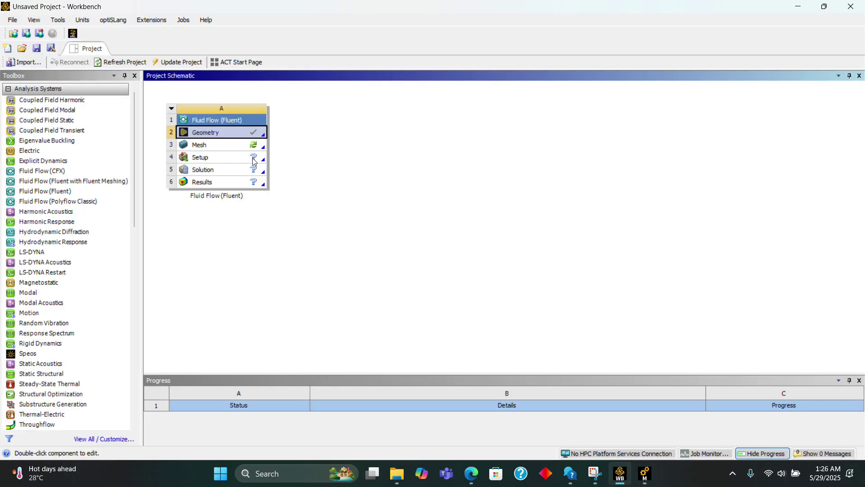
{"action": "double_click", "coordinate": [224, 146]}
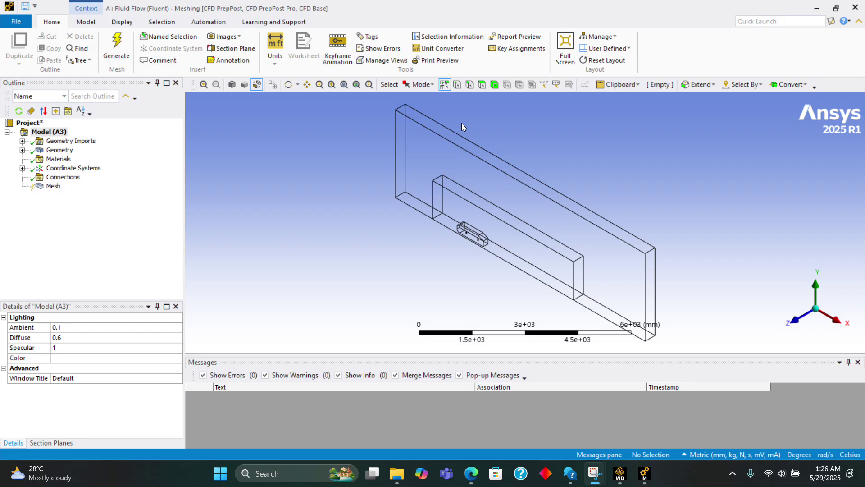
Step: Change the display from wireframe to shaded and examine the Ahmed body cutout within the inner box and wind tunnel
{"action": "scroll", "coordinate": [518, 253], "scroll_direction": "up", "scroll_amount": 10}
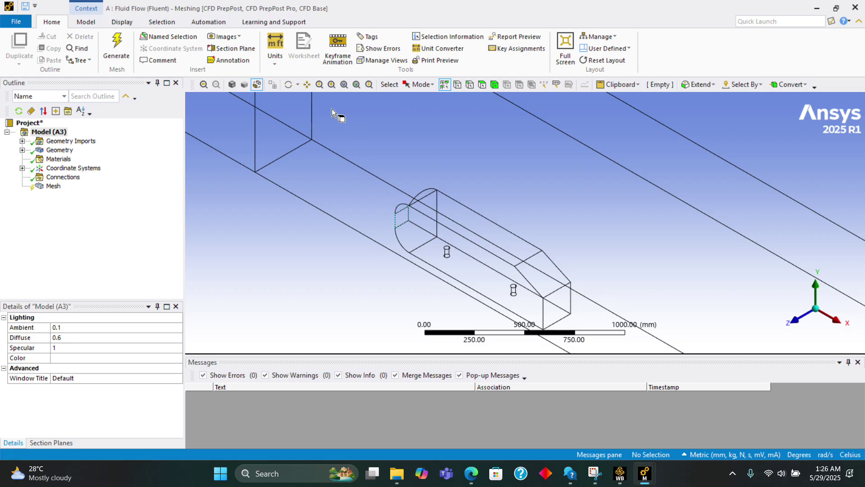
{"action": "left_click", "coordinate": [257, 84]}
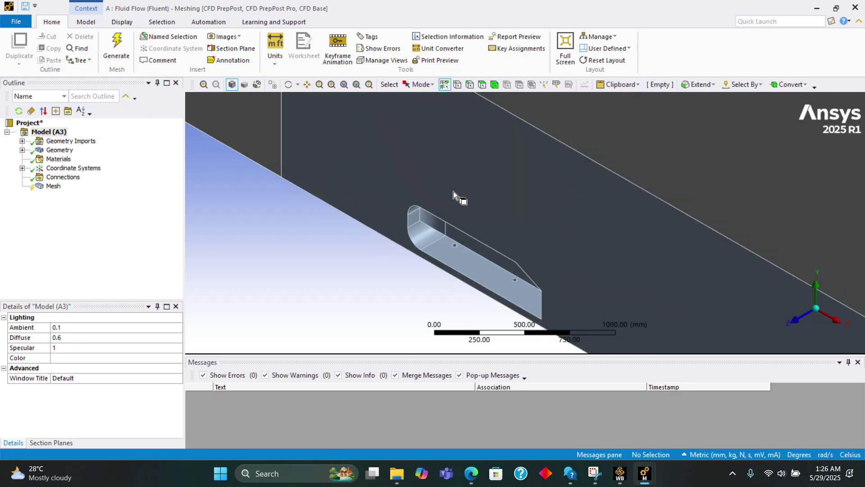
{"action": "mouse_move", "coordinate": [421, 269]}
{"action": "middle_mouse_down"}
{"action": "mouse_move", "coordinate": [460, 271]}
{"action": "mouse_move", "coordinate": [499, 241]}
{"action": "mouse_move", "coordinate": [468, 256]}
{"action": "middle_mouse_up"}
{"action": "scroll", "coordinate": [470, 242], "scroll_direction": "down", "scroll_amount": 5}
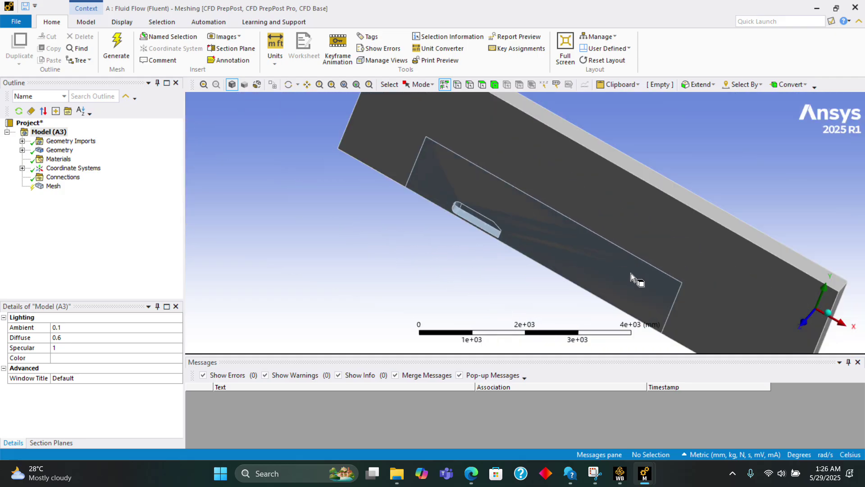
{"action": "middle_click_drag", "start_coordinate": [637, 282], "coordinate": [620, 273]}
{"action": "scroll", "coordinate": [564, 282], "scroll_direction": "up", "scroll_amount": 5}
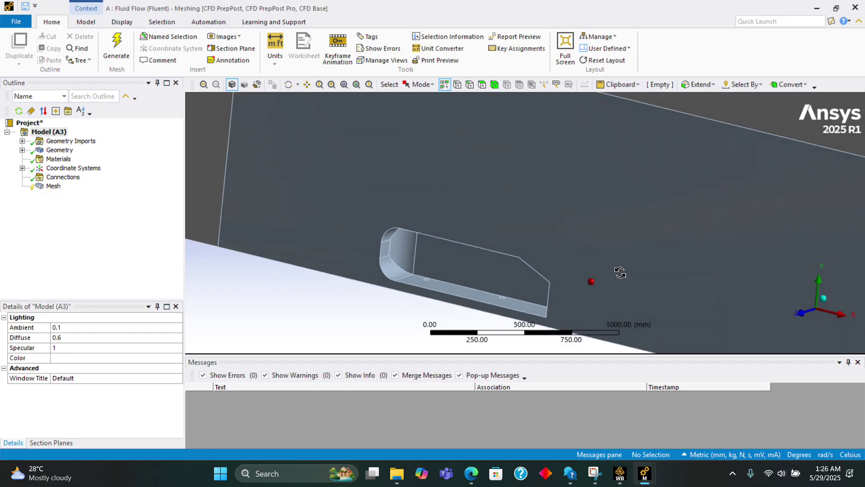
{"action": "scroll", "coordinate": [570, 270], "scroll_direction": "down", "scroll_amount": 2}
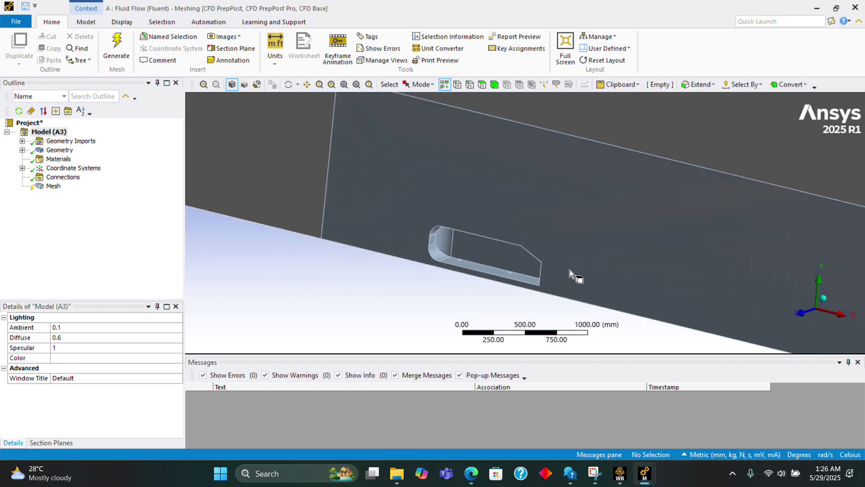
{"action": "scroll", "coordinate": [569, 269], "scroll_direction": "down", "scroll_amount": 2}
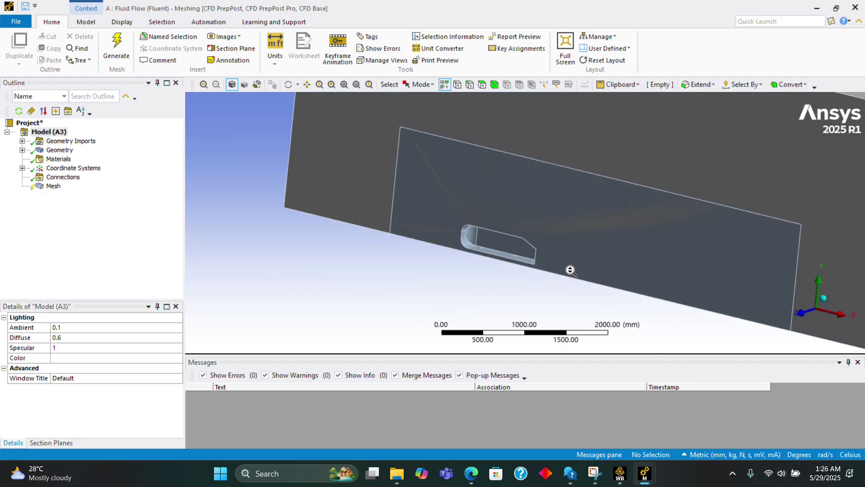
{"action": "scroll", "coordinate": [571, 270], "scroll_direction": "down", "scroll_amount": 1}
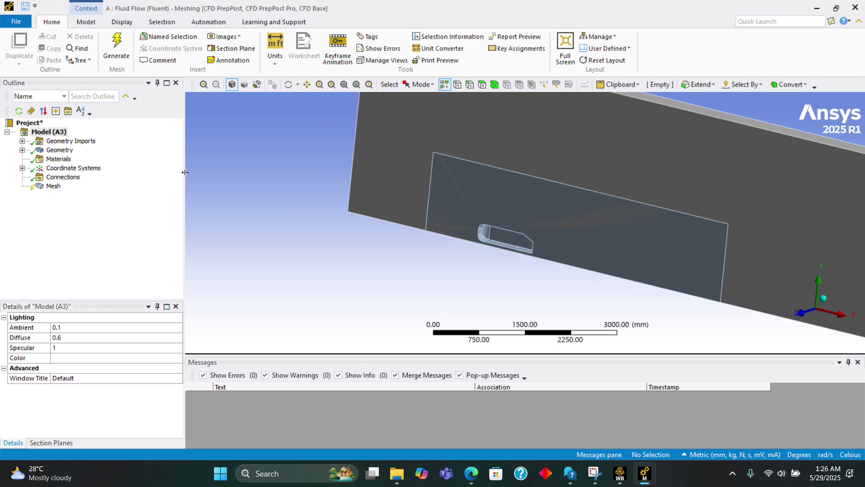
Step: Insert a sizing control under the mesh and scope it to the wind tunnel's large side face
{"action": "left_click", "coordinate": [54, 186]}
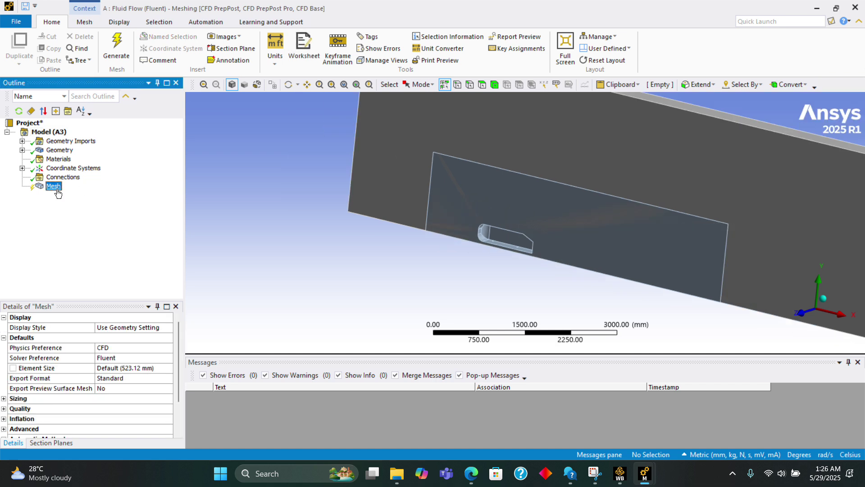
{"action": "scroll", "coordinate": [447, 216], "scroll_direction": "down", "scroll_amount": 1}
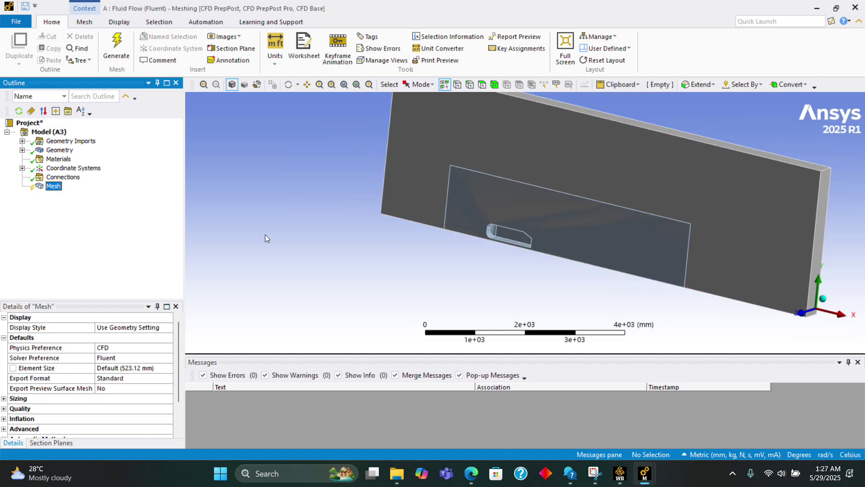
{"action": "right_click", "coordinate": [60, 190]}
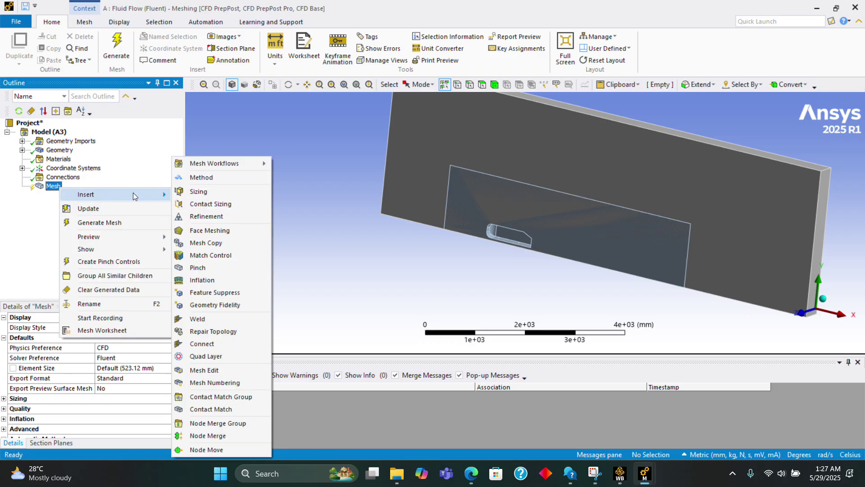
{"action": "key", "text": "Escape"}
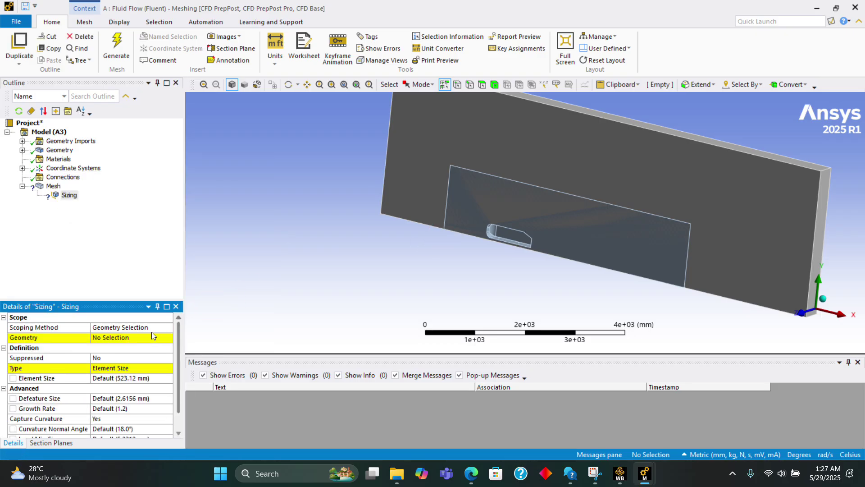
{"action": "left_click", "coordinate": [149, 338]}
{"action": "scroll", "coordinate": [361, 318], "scroll_direction": "down", "scroll_amount": 2}
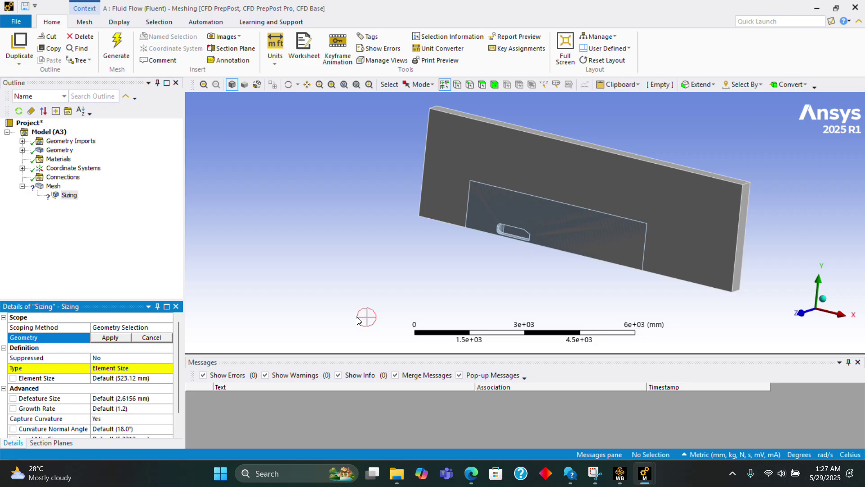
{"action": "left_click", "coordinate": [629, 196]}
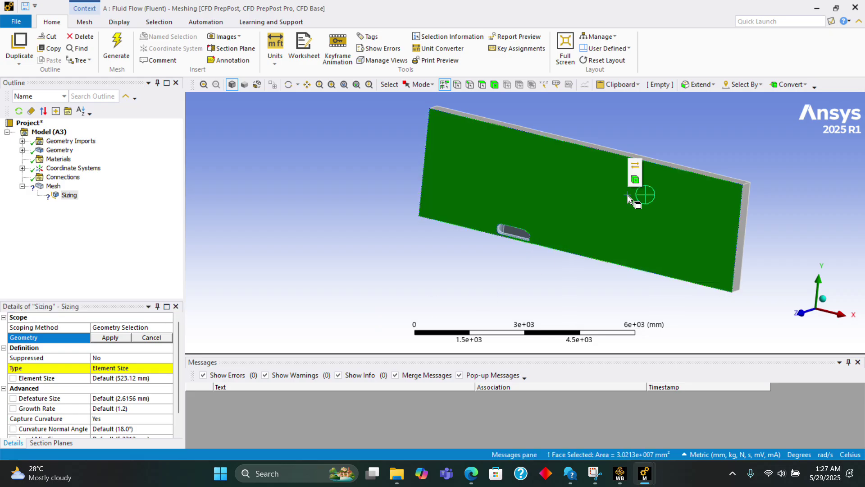
{"action": "left_click", "coordinate": [637, 168]}
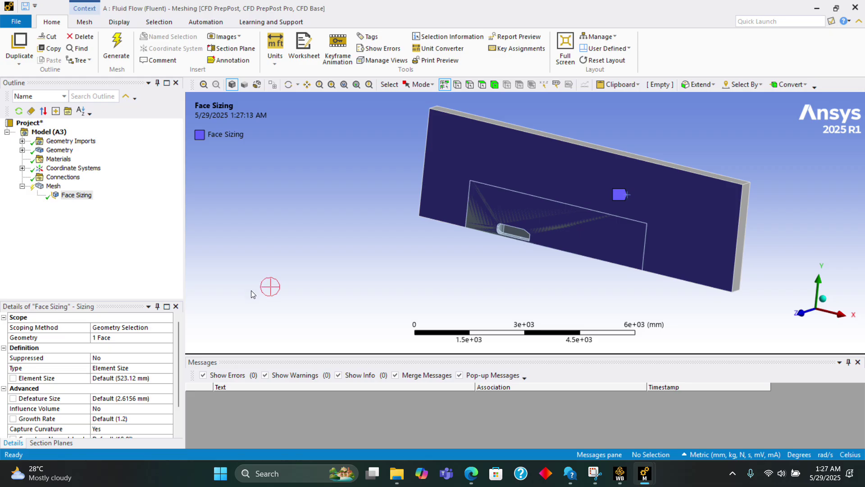
Step: Check the available sizing types, keep Element Size, and scope the sizing again to the wind tunnel's large side face
{"action": "left_click", "coordinate": [124, 368]}
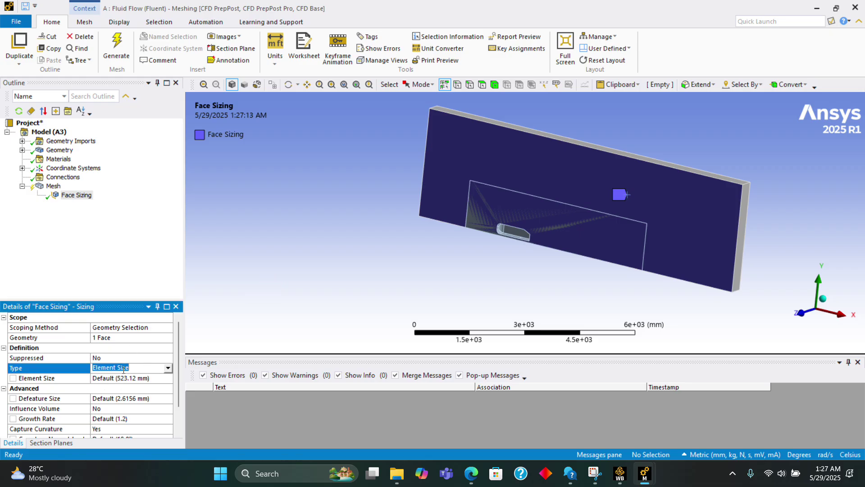
{"action": "left_click", "coordinate": [167, 367]}
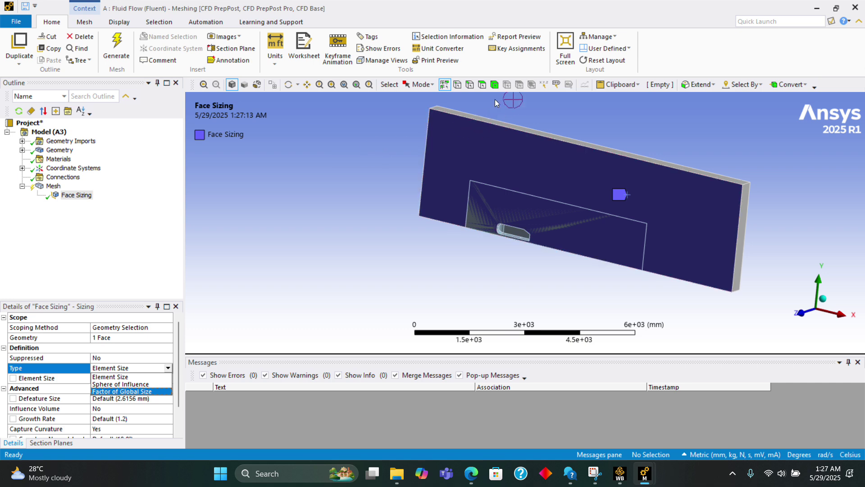
{"action": "left_click", "coordinate": [495, 85]}
{"action": "left_click", "coordinate": [131, 338]}
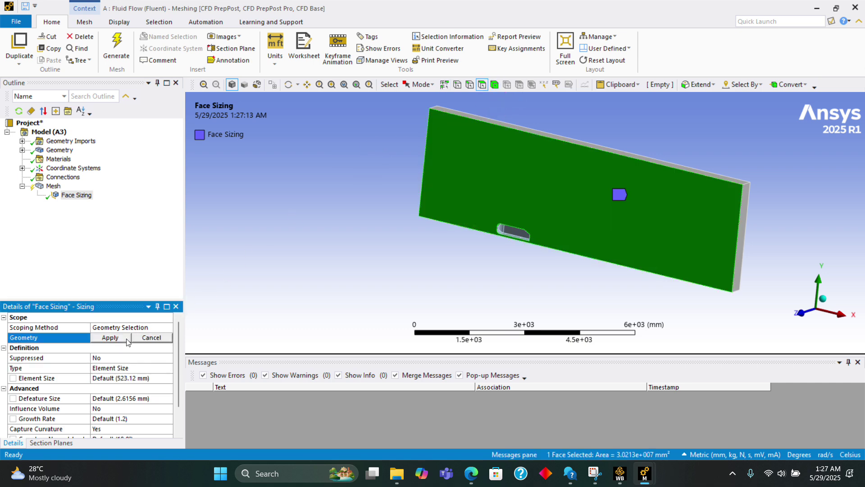
{"action": "left_click", "coordinate": [671, 216]}
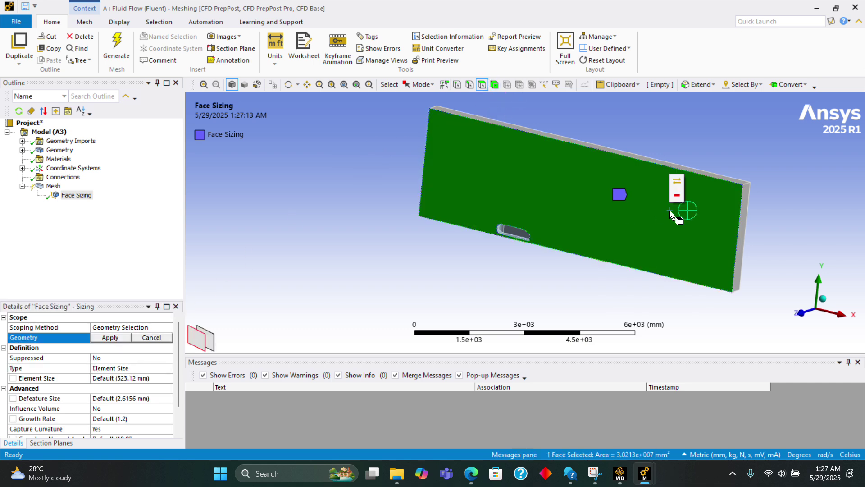
{"action": "left_click", "coordinate": [677, 181]}
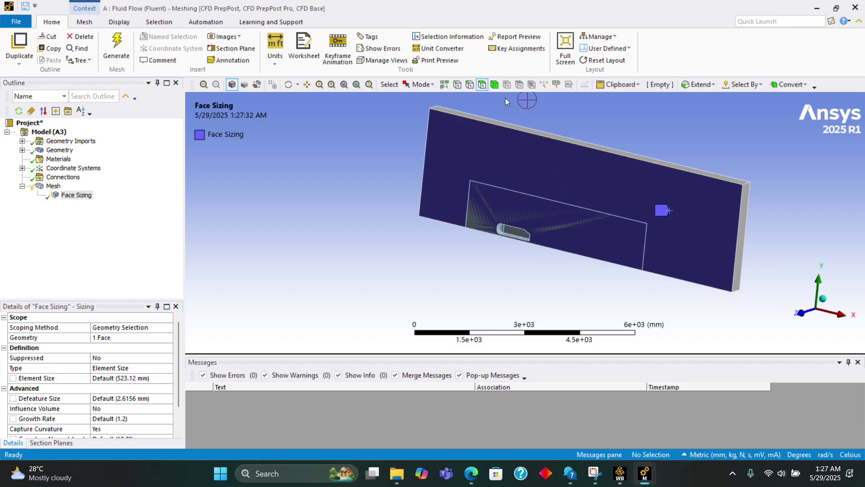
Step: Rescope the sizing to the whole wind tunnel body and set its type to Body of Influence
{"action": "left_click", "coordinate": [494, 85]}
{"action": "left_click", "coordinate": [724, 208]}
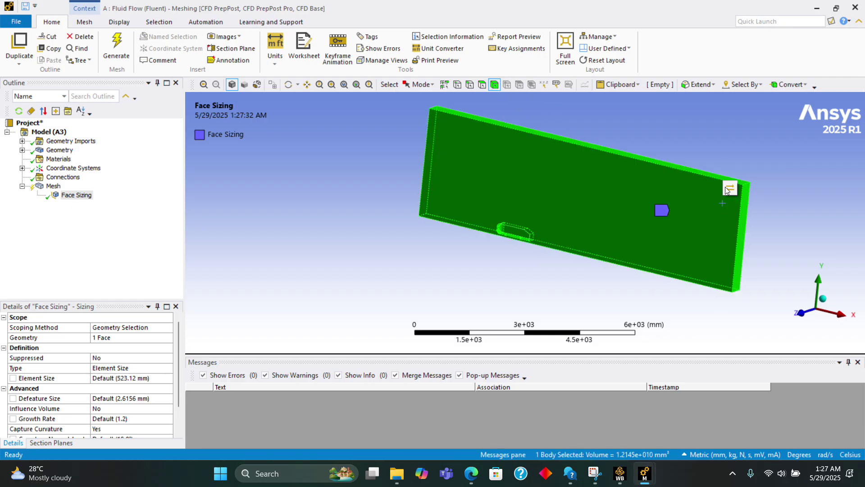
{"action": "left_click", "coordinate": [667, 184]}
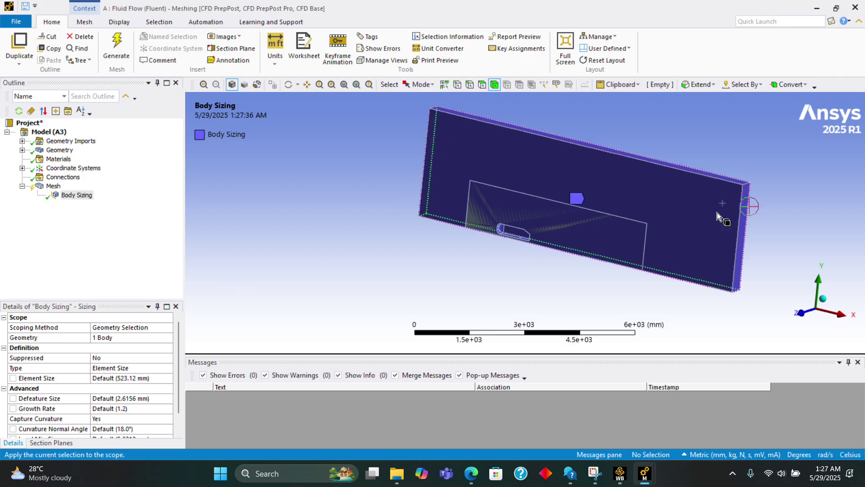
{"action": "left_click", "coordinate": [133, 368]}
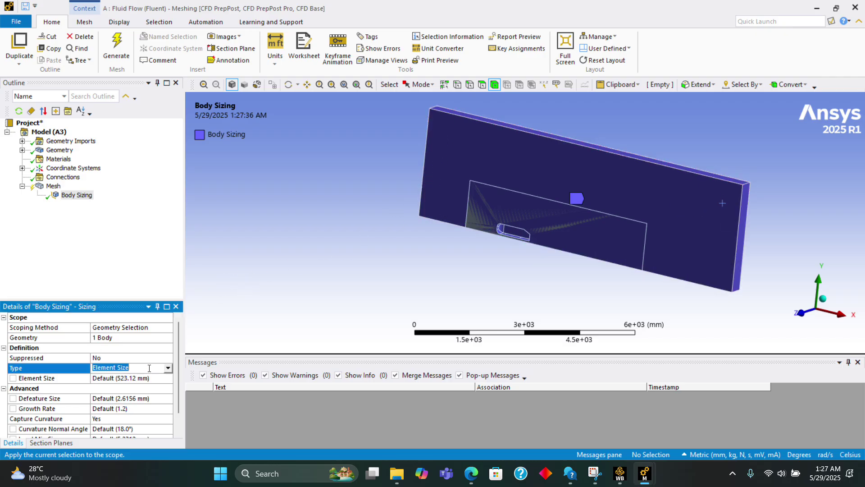
{"action": "left_click", "coordinate": [168, 368]}
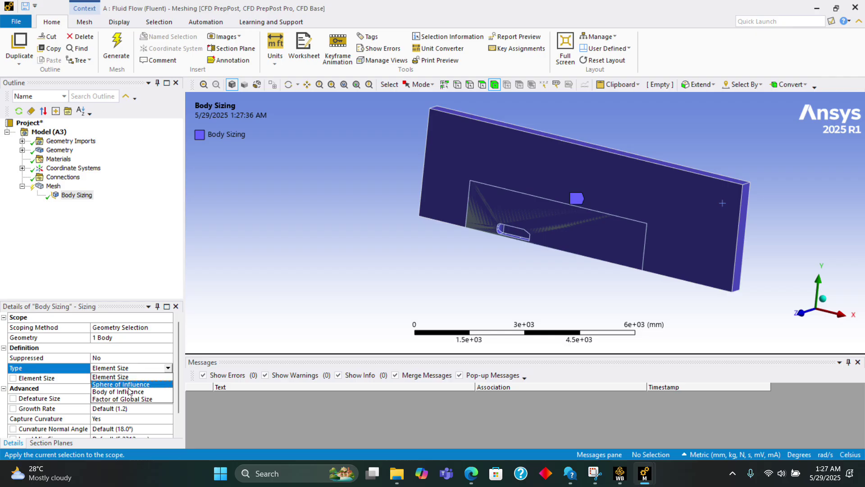
{"action": "left_click", "coordinate": [132, 395]}
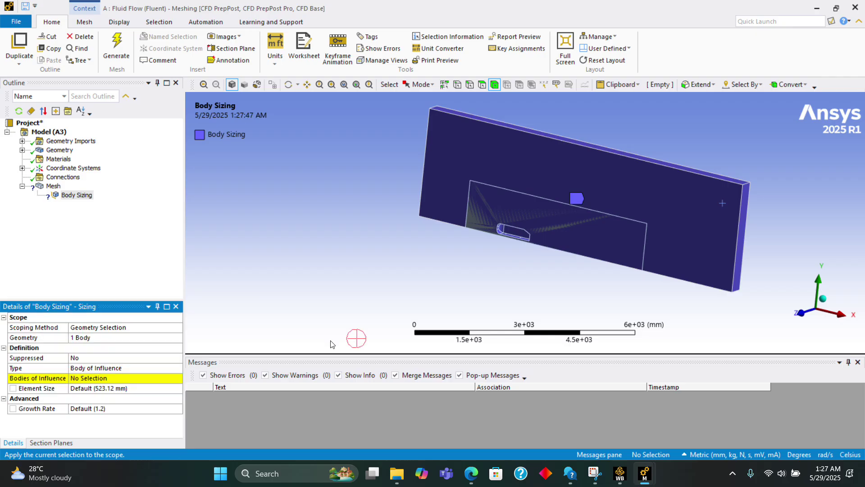
Step: Assign the inner box around the Ahmed body as the body of influence and set the element size to 50 mm
{"action": "left_click", "coordinate": [107, 379]}
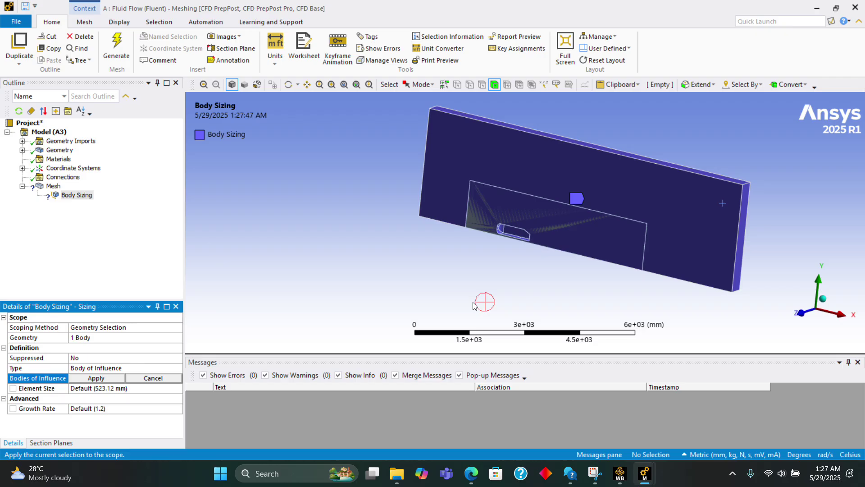
{"action": "left_click", "coordinate": [587, 208]}
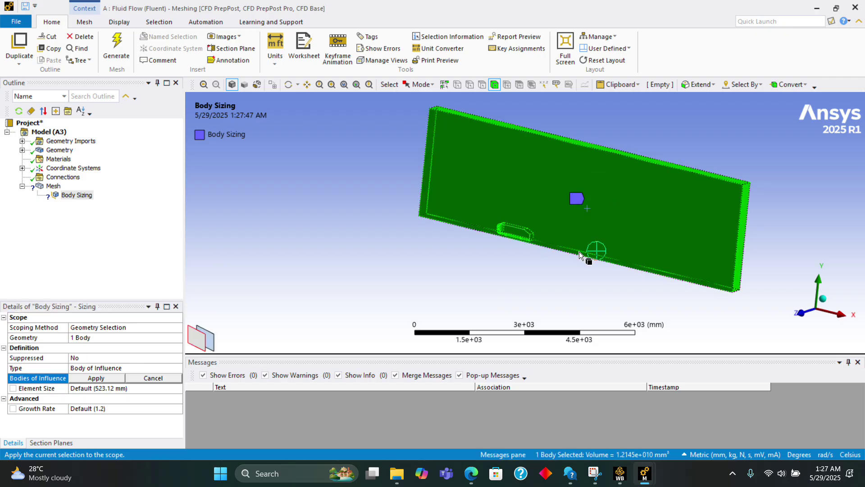
{"action": "left_click", "coordinate": [213, 347]}
{"action": "left_click", "coordinate": [96, 379]}
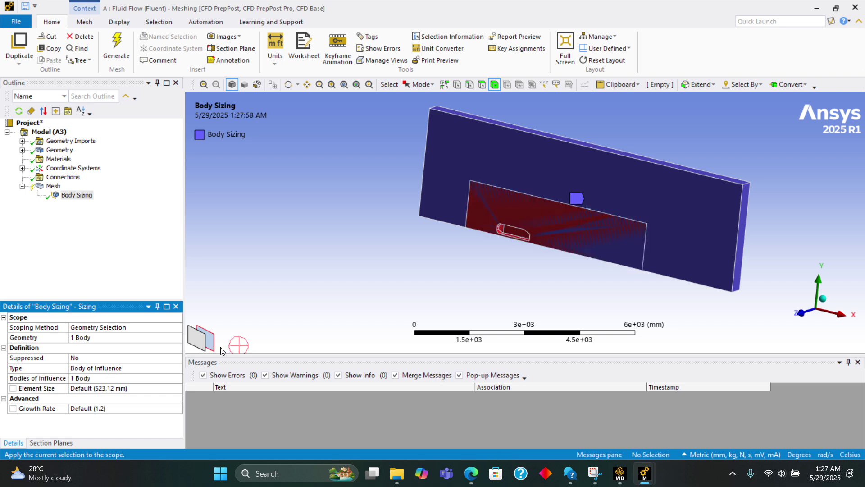
{"action": "left_click", "coordinate": [109, 388]}
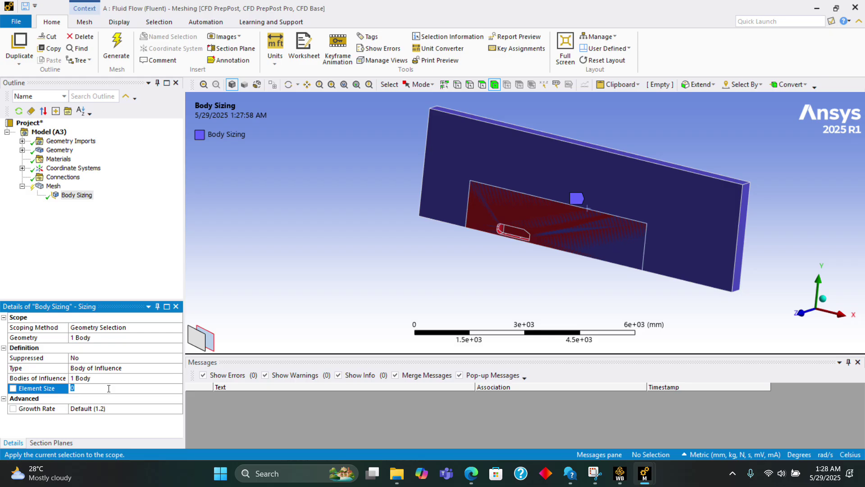
{"action": "type", "text": "50"}
{"action": "key", "text": "Return"}
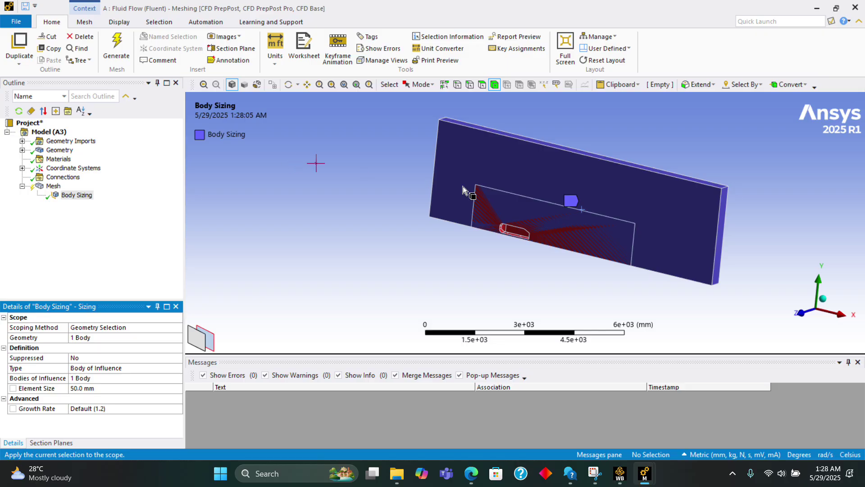
Step: Generate the mesh with the body sizing and show the model in isometric view
{"action": "left_click", "coordinate": [116, 50]}
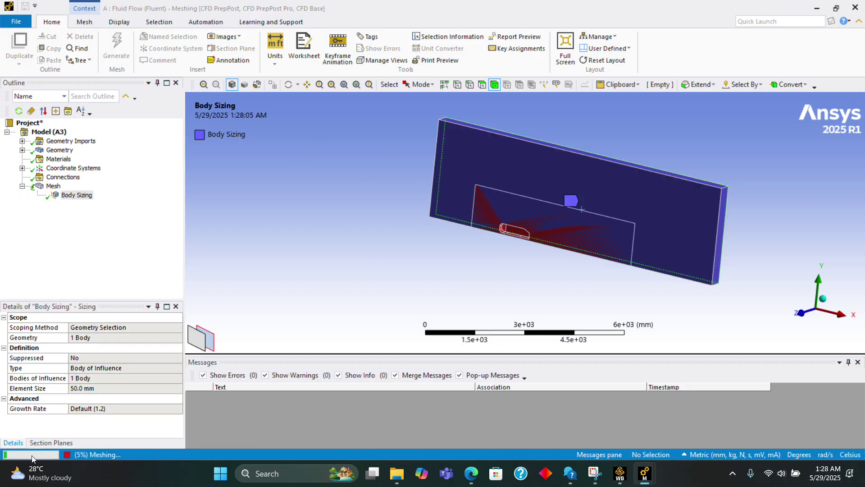
{"action": "right_click", "coordinate": [635, 282]}
{"action": "left_click", "coordinate": [831, 295]}
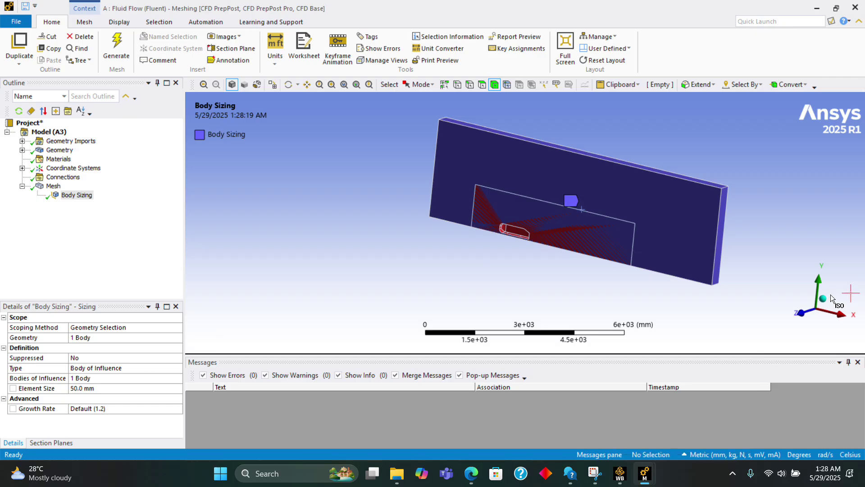
{"action": "left_click", "coordinate": [824, 297]}
Step: Display the generated mesh and examine the refinement within the inner box and around the Ahmed body
{"action": "left_click", "coordinate": [54, 186]}
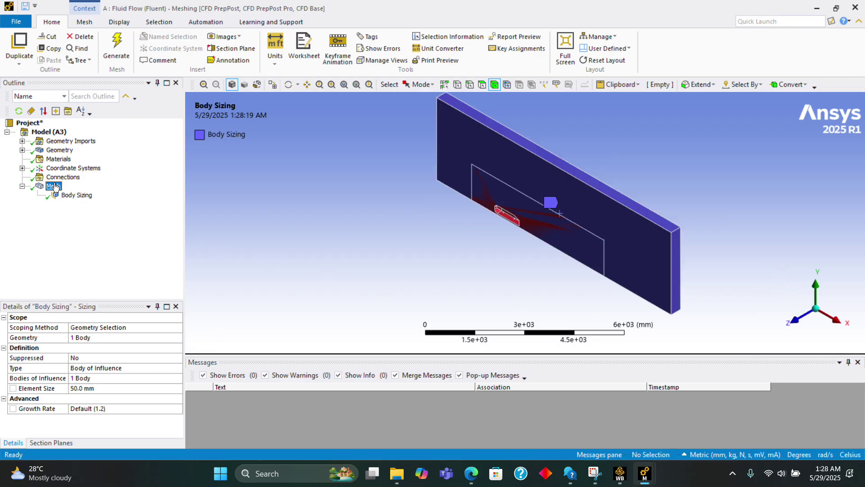
{"action": "middle_click_drag", "start_coordinate": [382, 247], "coordinate": [592, 241]}
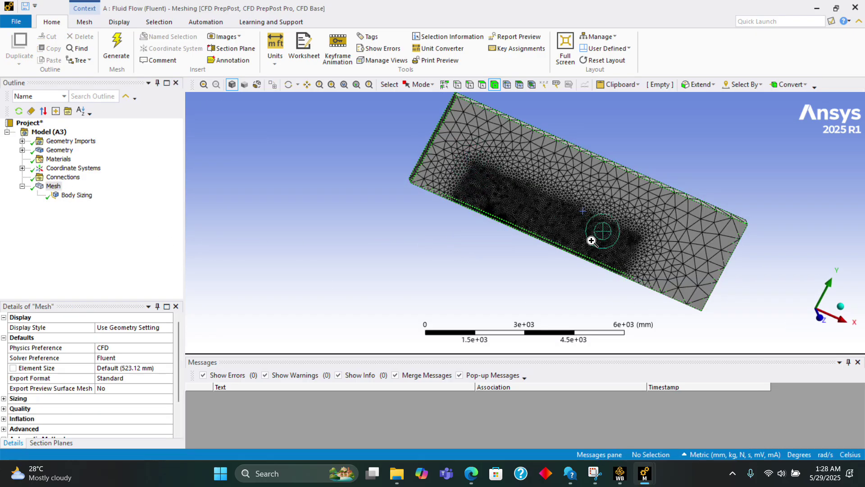
{"action": "scroll", "coordinate": [592, 242], "scroll_direction": "up", "scroll_amount": 3}
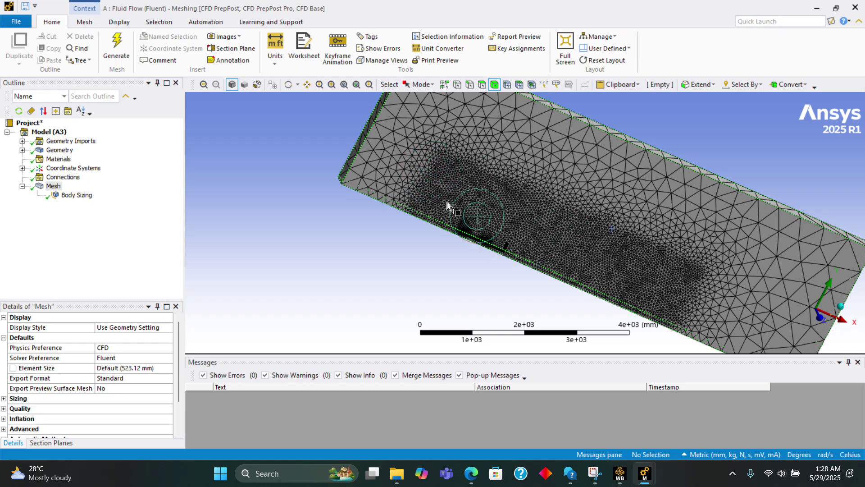
{"action": "scroll", "coordinate": [451, 225], "scroll_direction": "up", "scroll_amount": 7}
{"action": "scroll", "coordinate": [510, 182], "scroll_direction": "down", "scroll_amount": 3}
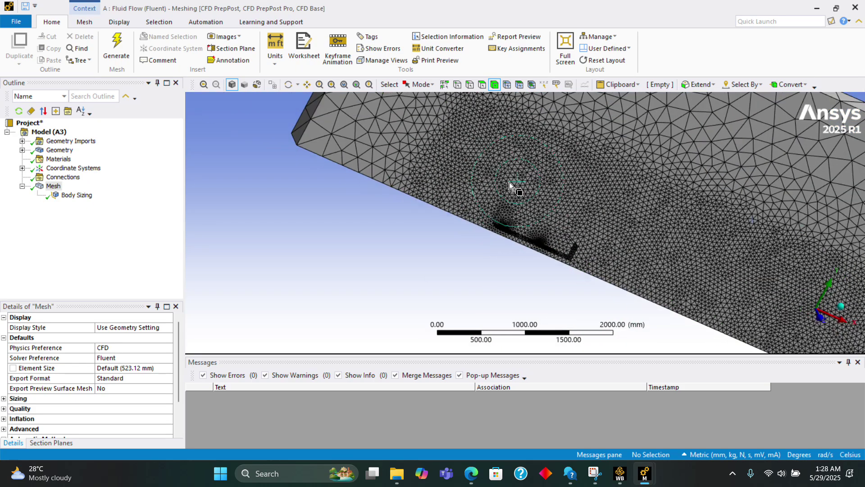
{"action": "scroll", "coordinate": [640, 261], "scroll_direction": "up", "scroll_amount": 5}
{"action": "scroll", "coordinate": [641, 266], "scroll_direction": "down", "scroll_amount": 5}
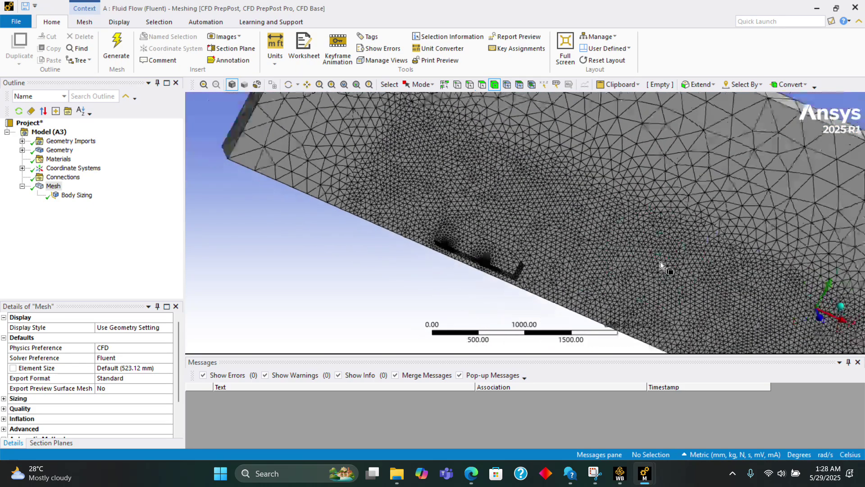
{"action": "scroll", "coordinate": [660, 263], "scroll_direction": "down", "scroll_amount": 5}
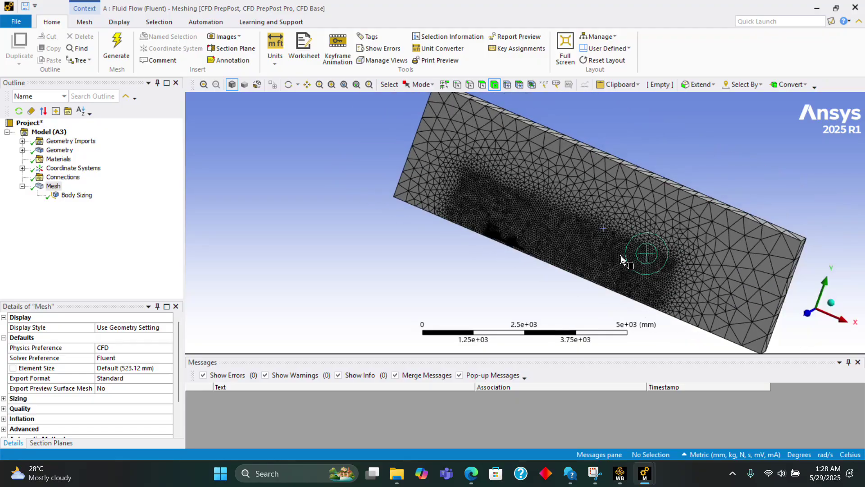
Step: Insert a second sizing under the mesh and scope it to all Ahmed body faces using box selection in the side view
{"action": "left_click", "coordinate": [59, 188]}
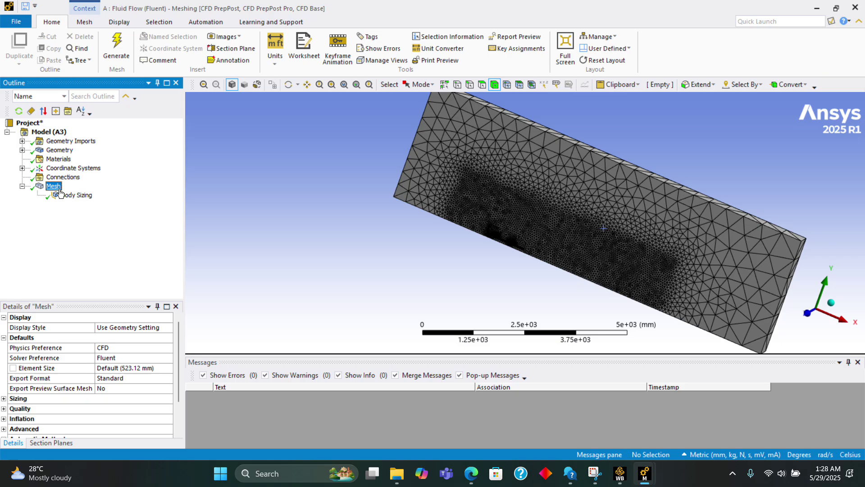
{"action": "right_click", "coordinate": [51, 187]}
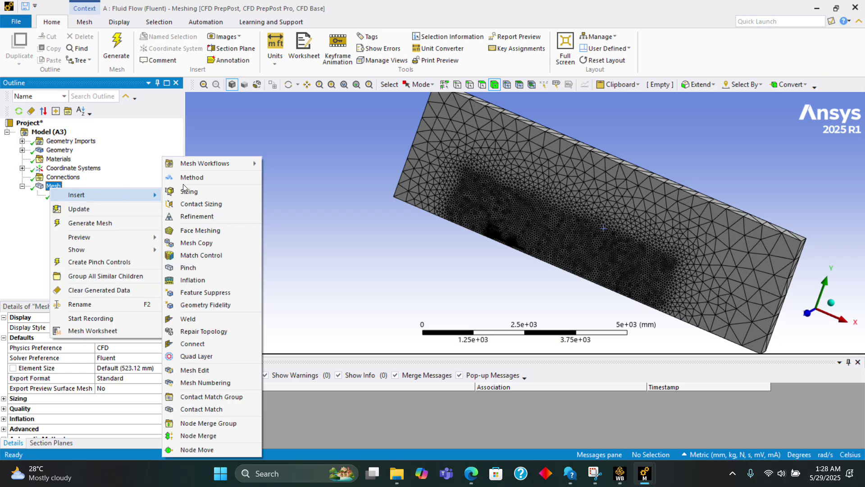
{"action": "key", "text": "Escape"}
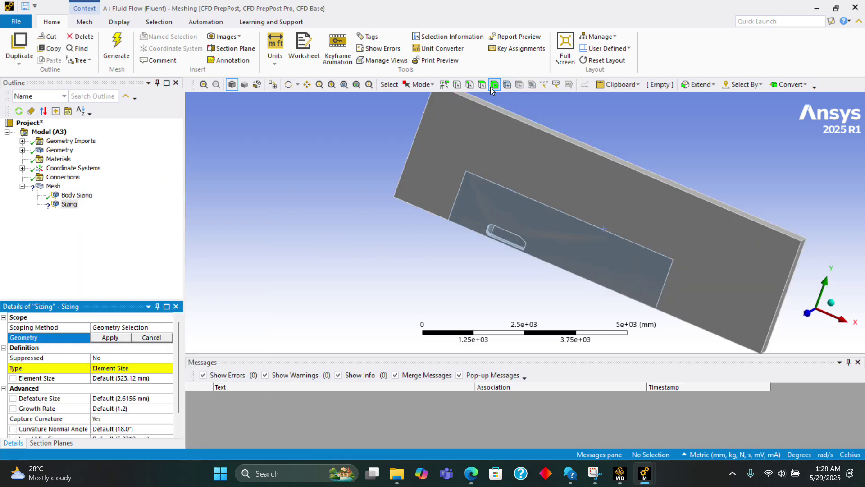
{"action": "left_click", "coordinate": [483, 85]}
{"action": "left_click", "coordinate": [792, 310]}
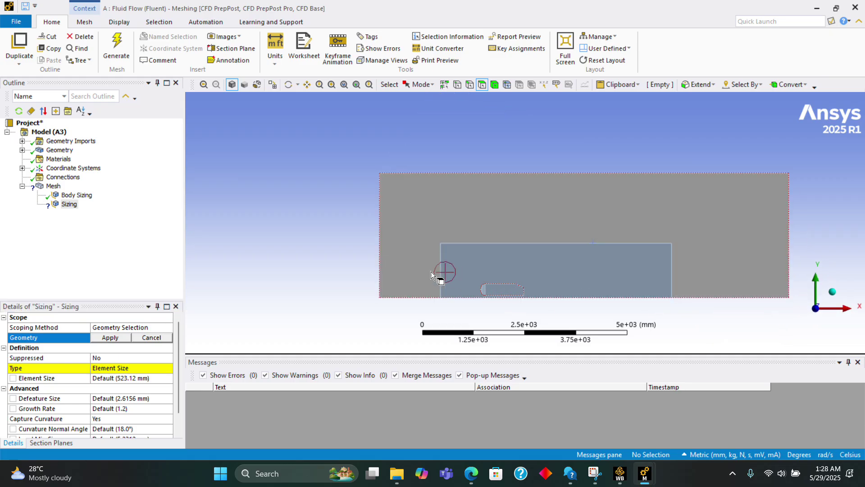
{"action": "left_click", "coordinate": [418, 84]}
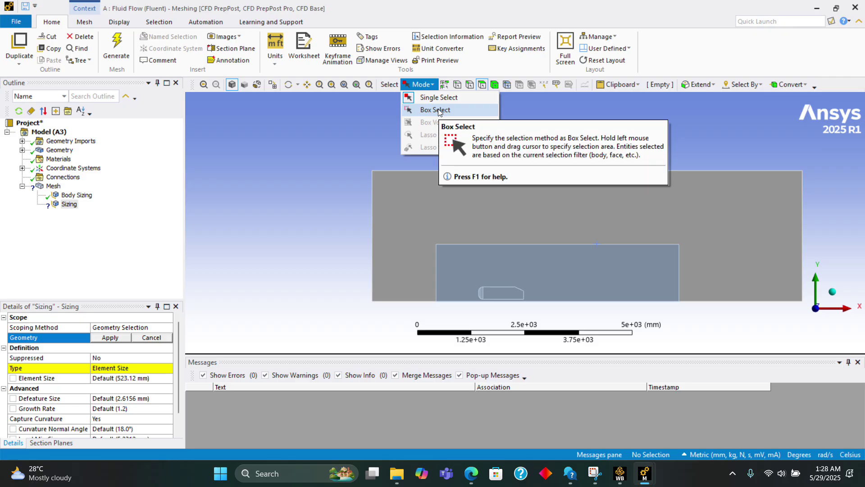
{"action": "left_click", "coordinate": [437, 110]}
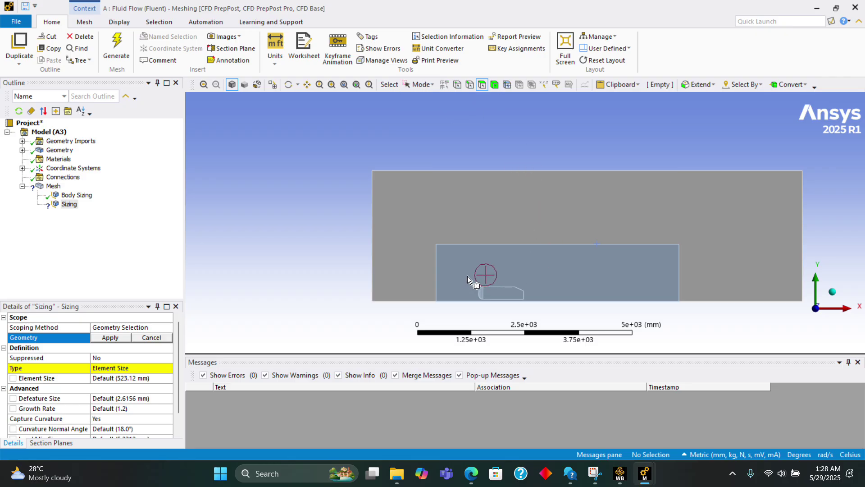
{"action": "left_click_drag", "start_coordinate": [468, 276], "coordinate": [545, 308]}
{"action": "key", "text": "F7"}
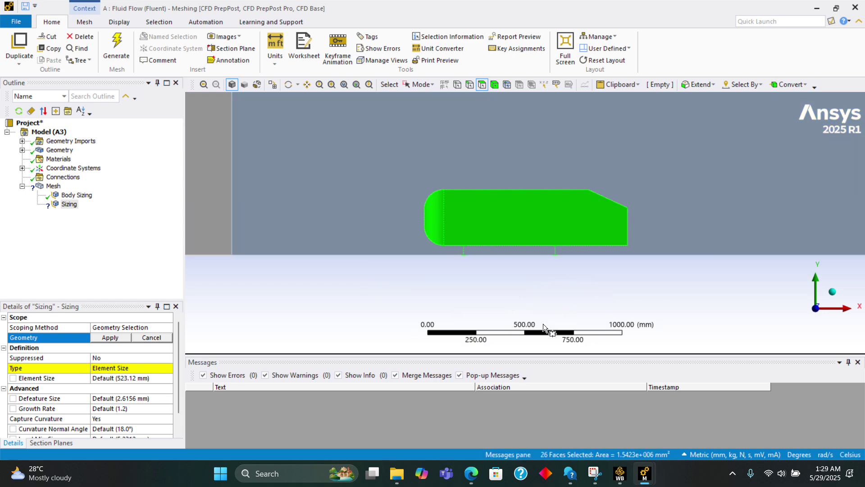
{"action": "middle_click_drag", "start_coordinate": [544, 327], "coordinate": [226, 327]}
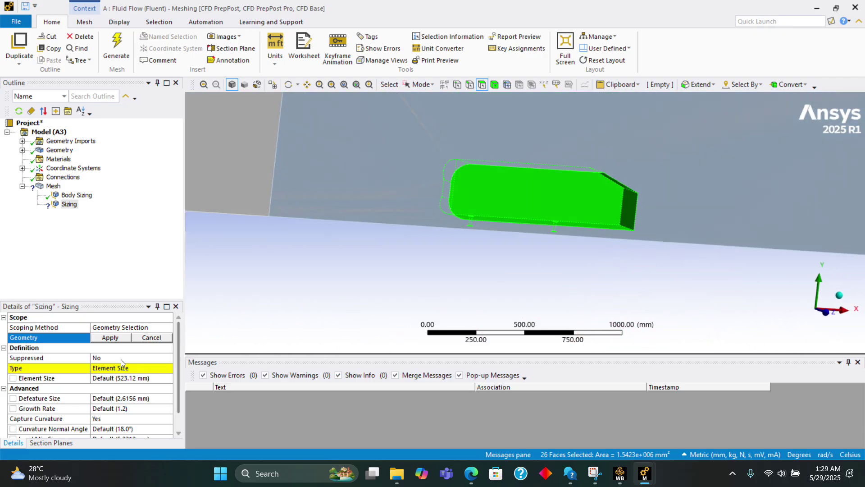
{"action": "left_click", "coordinate": [111, 338]}
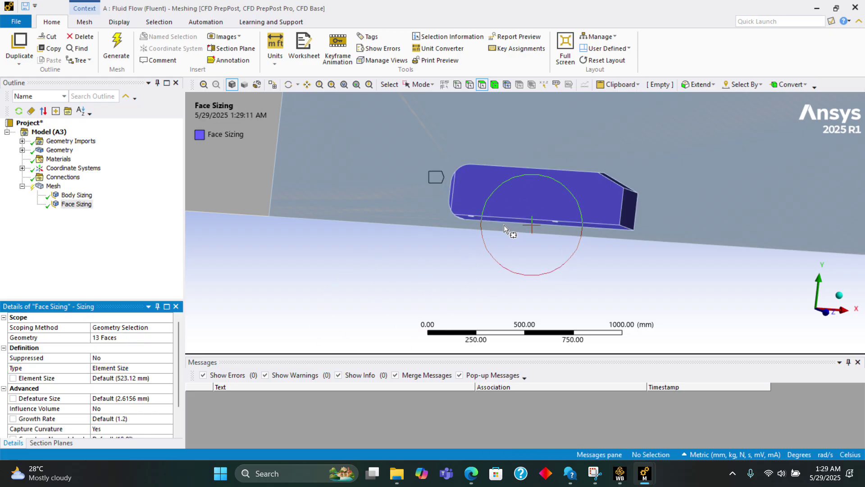
Step: Set the element size of the Ahmed body face sizing
{"action": "middle_click_drag", "start_coordinate": [508, 228], "coordinate": [419, 278]}
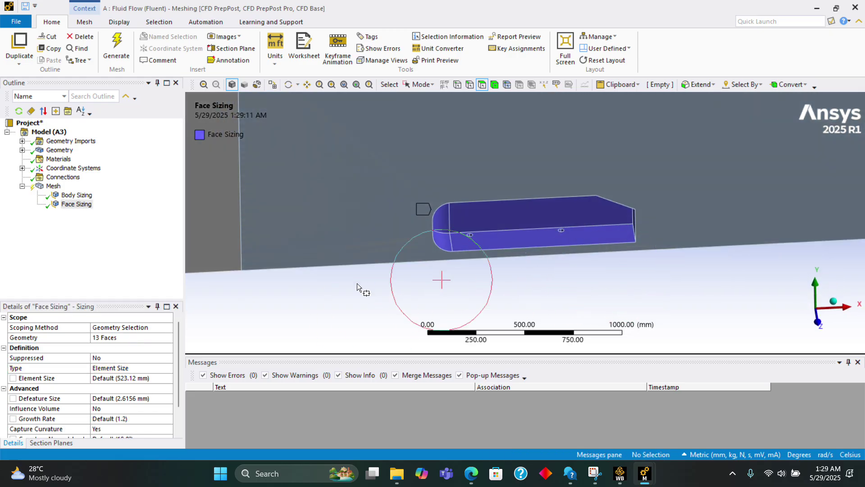
{"action": "left_click", "coordinate": [133, 378]}
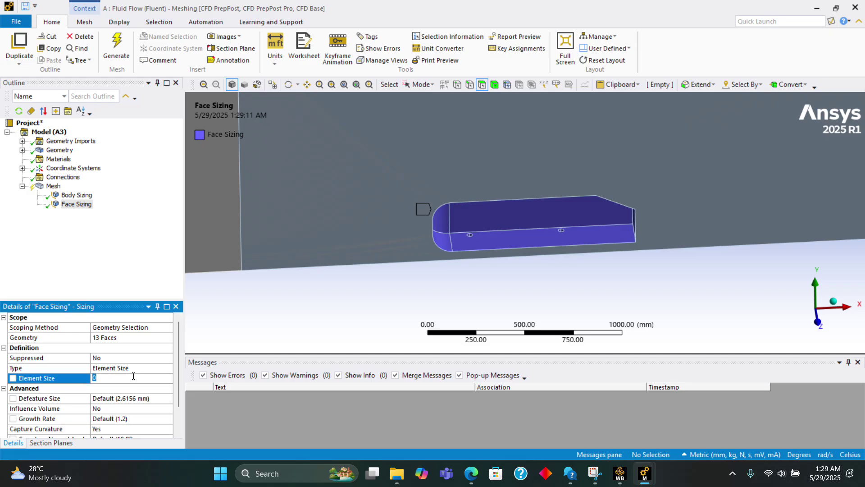
{"action": "key", "text": "Return"}
Step: Insert a third sizing under the mesh and scope it to all edges of the Ahmed body
{"action": "left_click", "coordinate": [54, 186]}
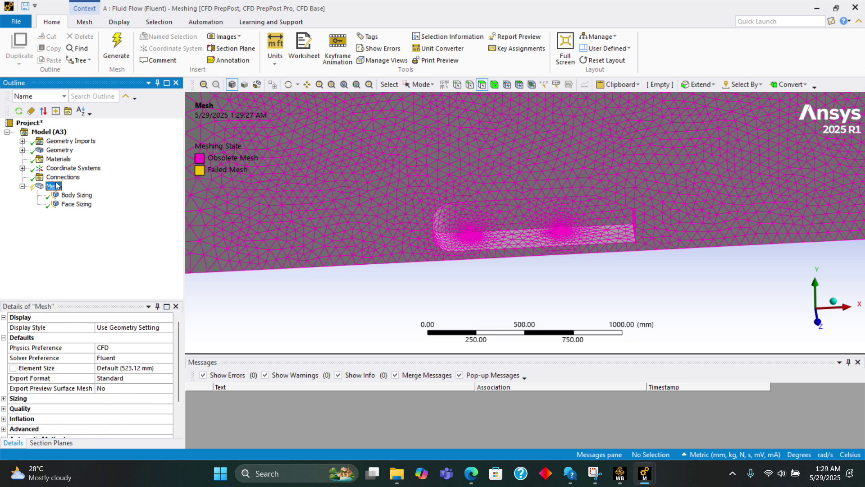
{"action": "right_click", "coordinate": [57, 186]}
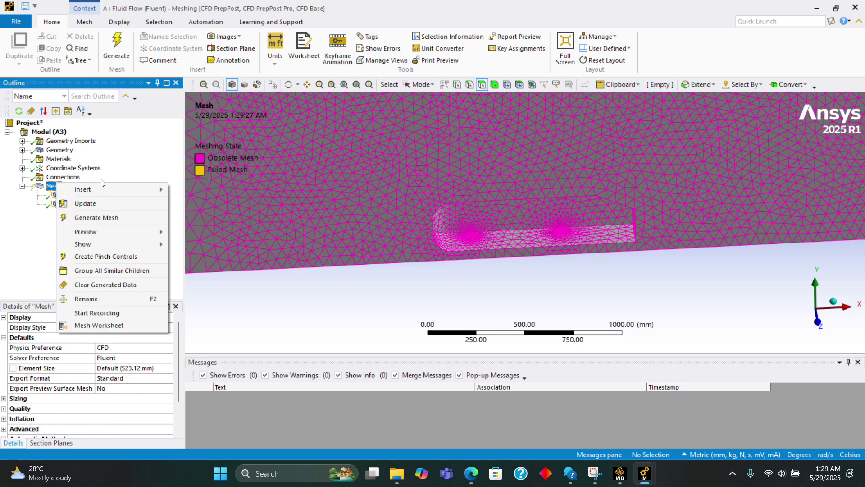
{"action": "mouse_move", "coordinate": [117, 189]}
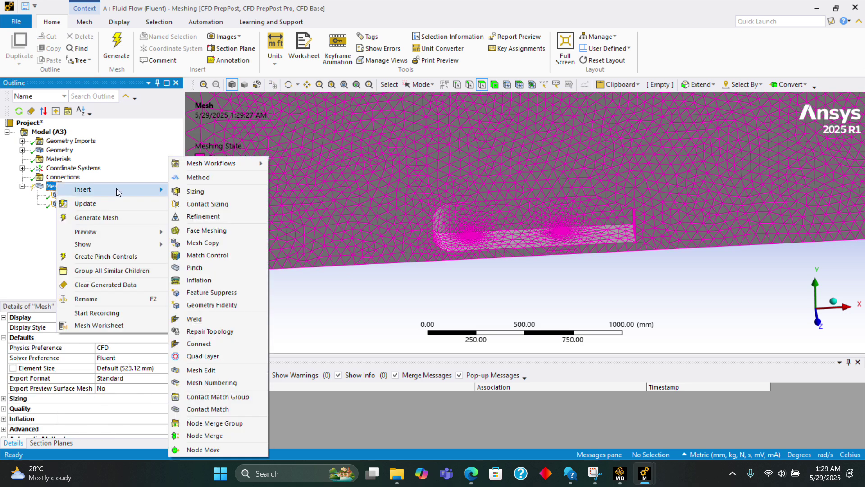
{"action": "left_click", "coordinate": [195, 191]}
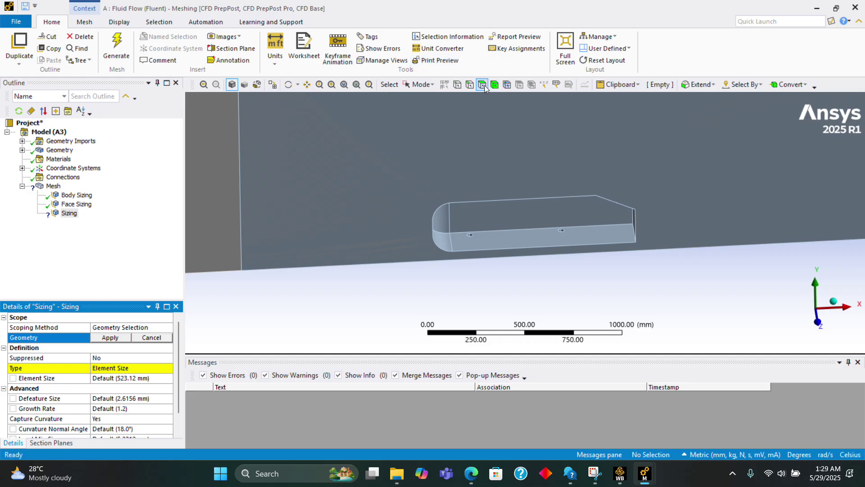
{"action": "left_click", "coordinate": [470, 86]}
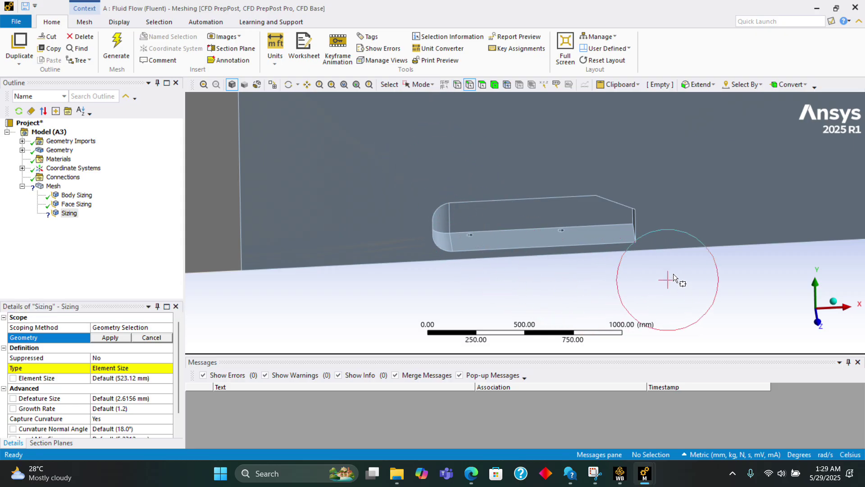
{"action": "key", "text": "ctrl+a"}
{"action": "middle_click_drag", "start_coordinate": [668, 287], "coordinate": [626, 274]}
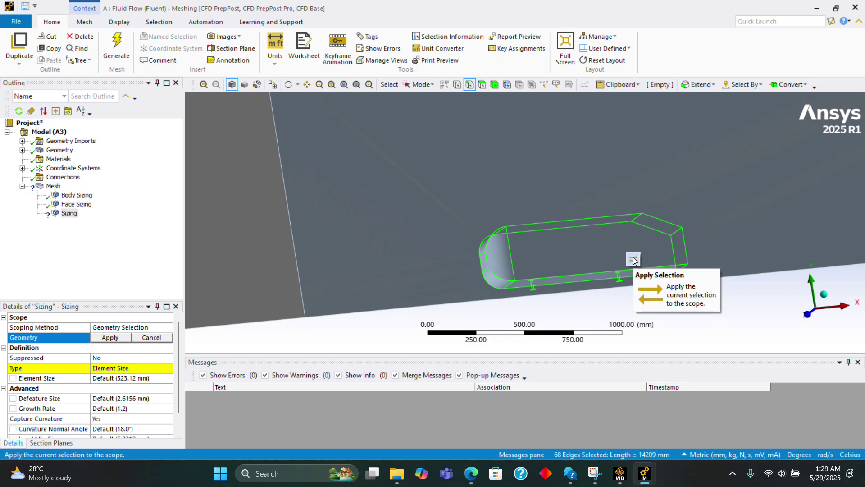
{"action": "left_click", "coordinate": [633, 260]}
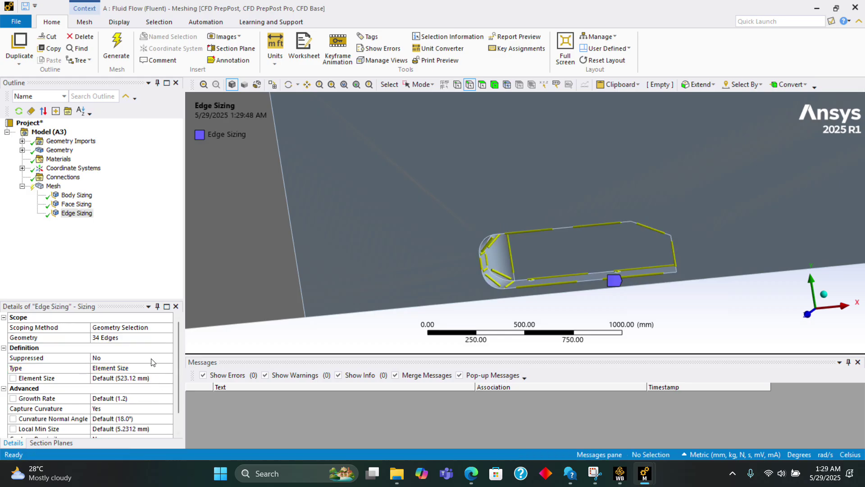
Step: Set the element size of the Ahmed body's edge sizing to 10 mm
{"action": "middle_click_drag", "start_coordinate": [658, 291], "coordinate": [599, 295]}
{"action": "scroll", "coordinate": [703, 293], "scroll_direction": "up", "scroll_amount": 5}
{"action": "scroll", "coordinate": [708, 297], "scroll_direction": "down", "scroll_amount": 3}
{"action": "scroll", "coordinate": [581, 307], "scroll_direction": "up", "scroll_amount": 3}
{"action": "scroll", "coordinate": [629, 301], "scroll_direction": "up", "scroll_amount": 5}
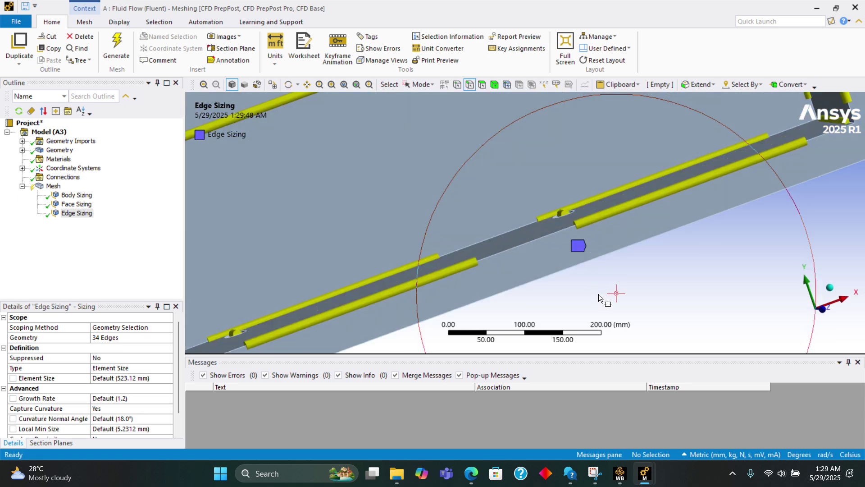
{"action": "scroll", "coordinate": [599, 298], "scroll_direction": "down", "scroll_amount": 4}
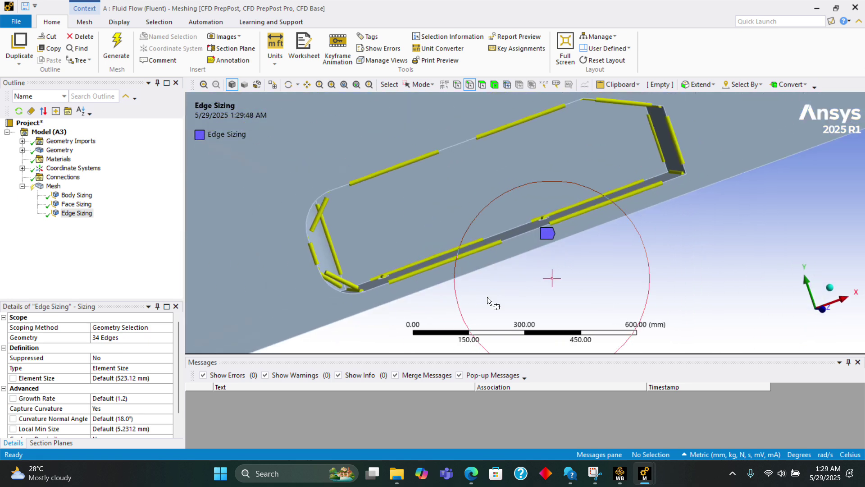
{"action": "left_click", "coordinate": [122, 381]}
{"action": "type", "text": "10"}
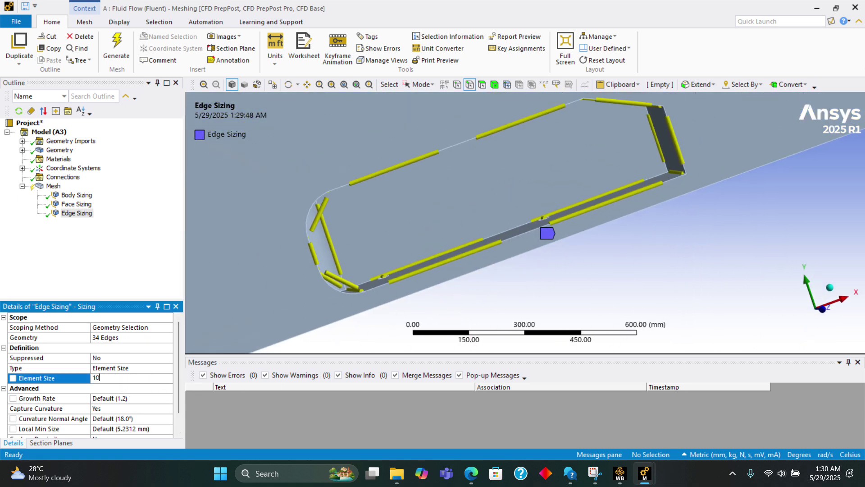
{"action": "key", "text": "Return"}
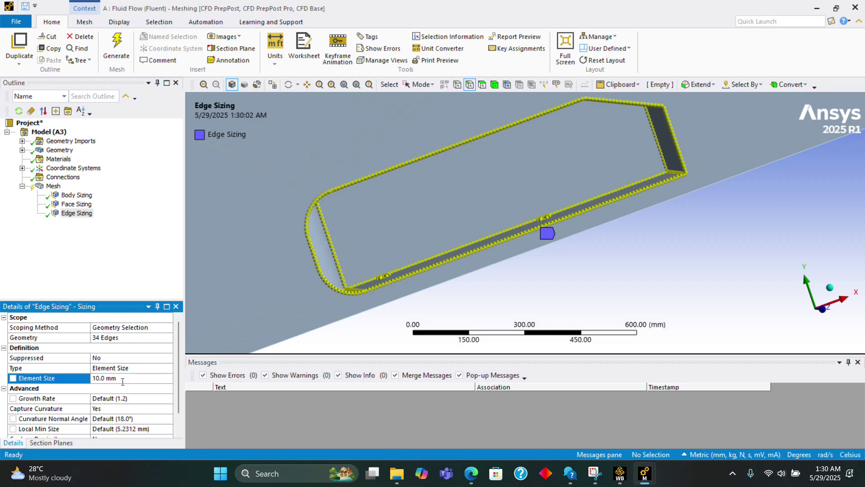
Step: Insert an inflation control under the mesh
{"action": "left_click", "coordinate": [51, 187]}
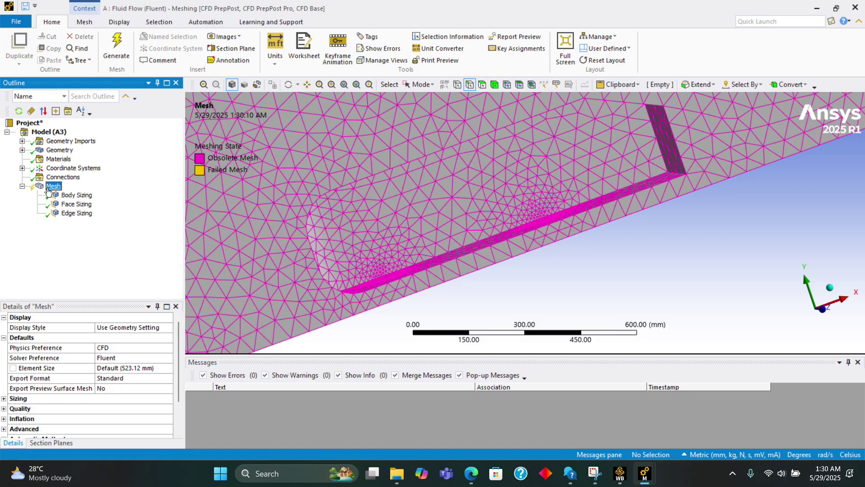
{"action": "right_click", "coordinate": [48, 191]}
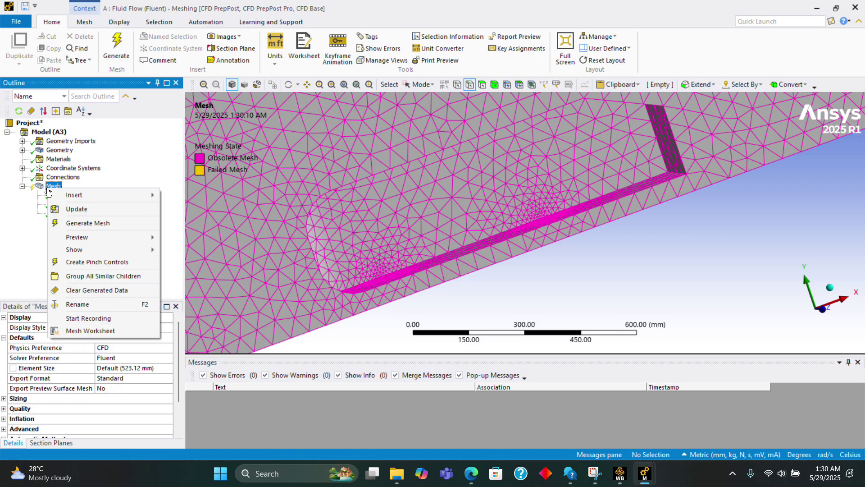
{"action": "left_click", "coordinate": [107, 194]}
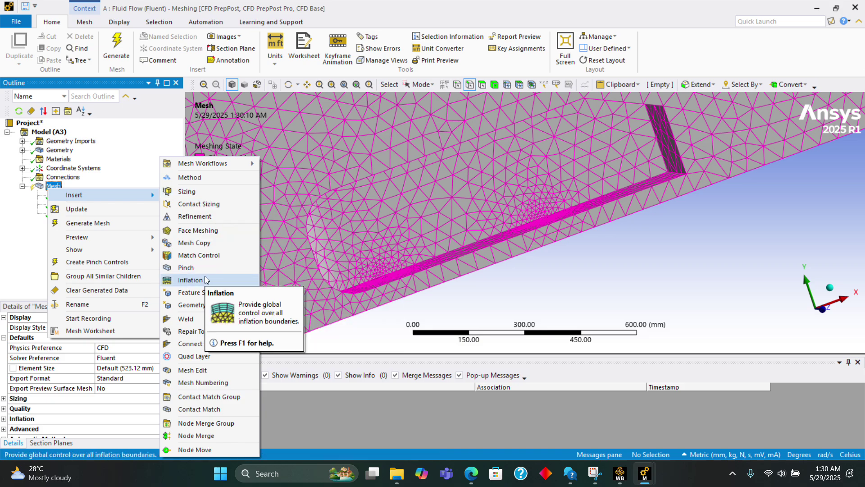
{"action": "left_click", "coordinate": [190, 280]}
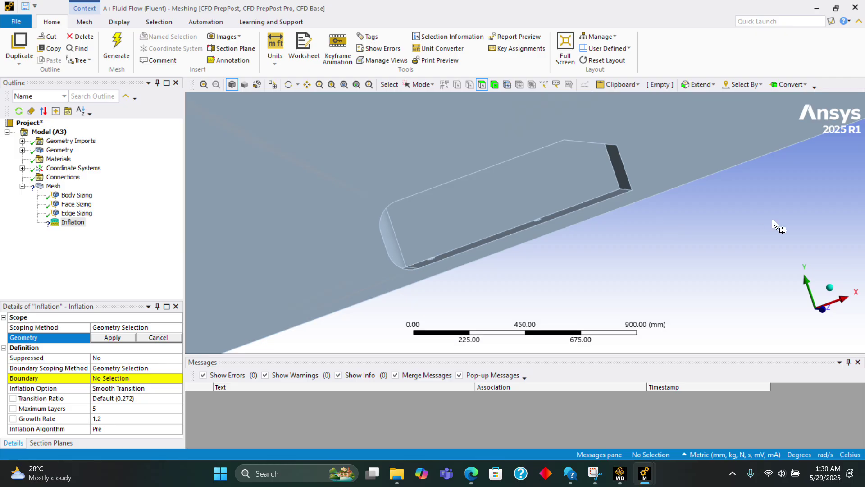
{"action": "left_click", "coordinate": [157, 380]}
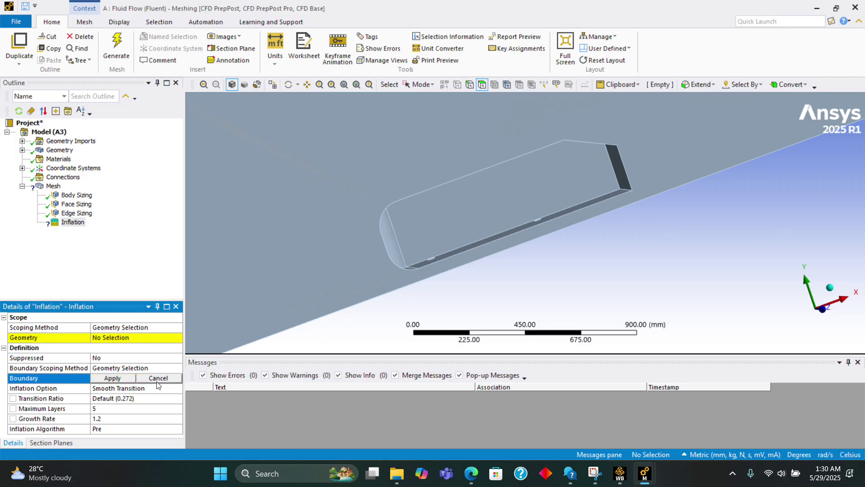
{"action": "left_click", "coordinate": [128, 338]}
{"action": "scroll", "coordinate": [277, 268], "scroll_direction": "down", "scroll_amount": 2}
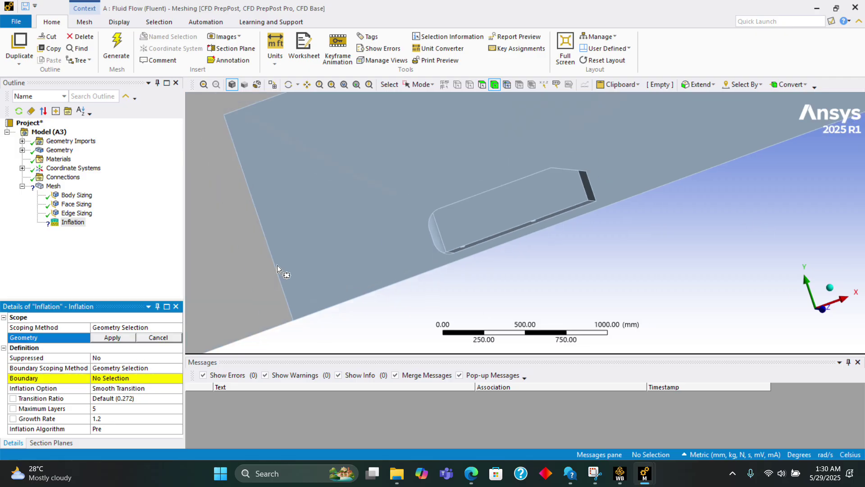
{"action": "scroll", "coordinate": [276, 254], "scroll_direction": "down", "scroll_amount": 2}
{"action": "scroll", "coordinate": [319, 203], "scroll_direction": "down", "scroll_amount": 2}
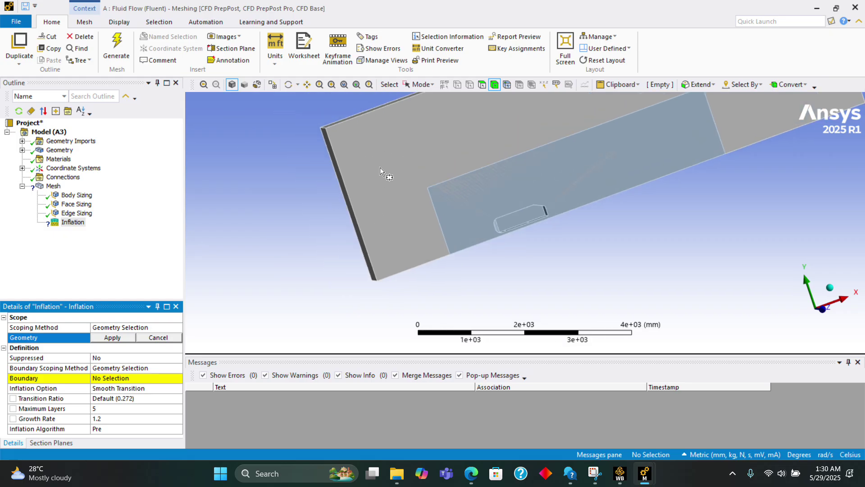
{"action": "left_click", "coordinate": [115, 337]}
{"action": "scroll", "coordinate": [515, 253], "scroll_direction": "down", "scroll_amount": 1}
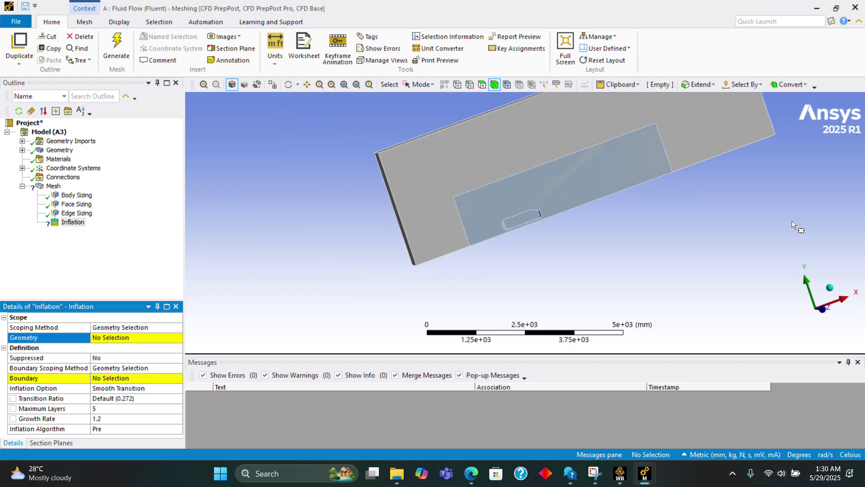
Step: Scope the inflation geometry to the outer wind tunnel body using single selection
{"action": "left_click", "coordinate": [828, 284]}
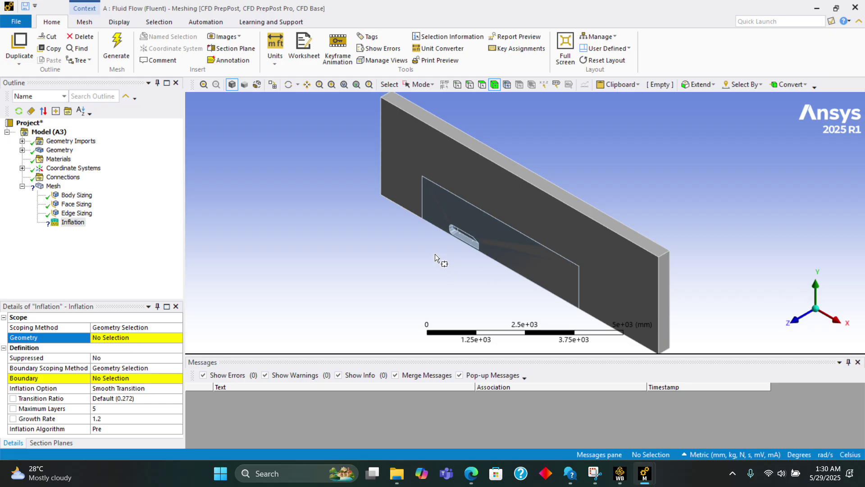
{"action": "middle_click_drag", "start_coordinate": [442, 250], "coordinate": [644, 231]}
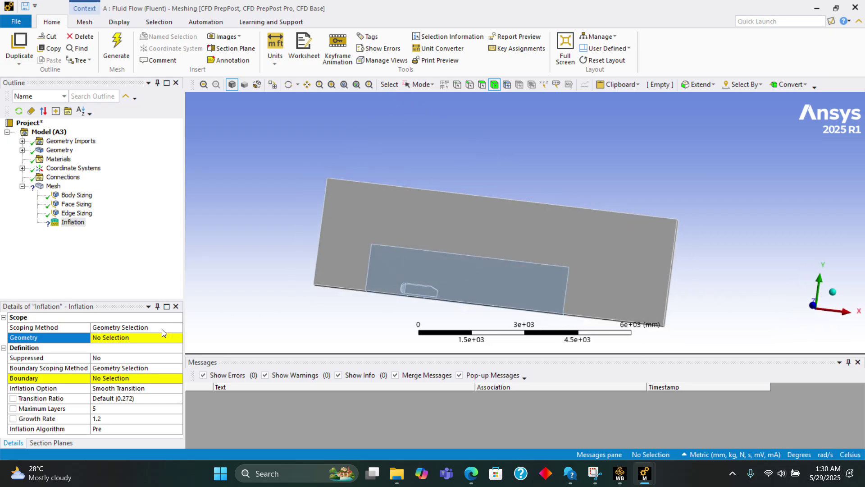
{"action": "left_click", "coordinate": [133, 337]}
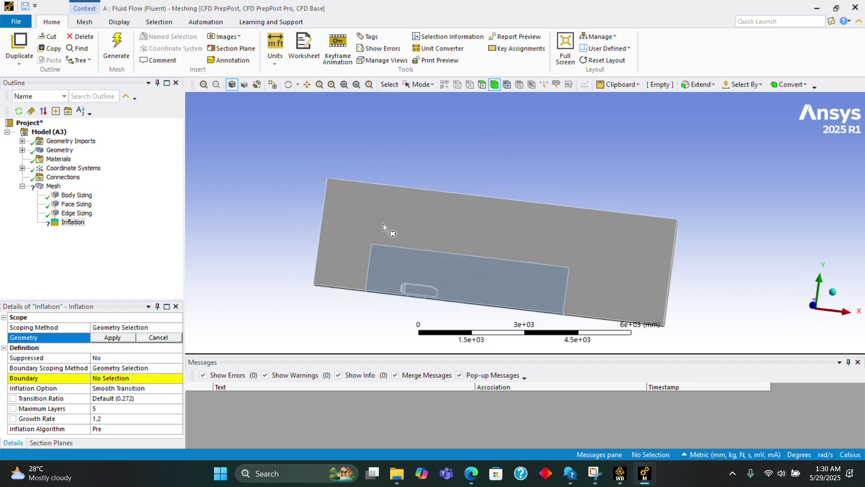
{"action": "left_click", "coordinate": [419, 84]}
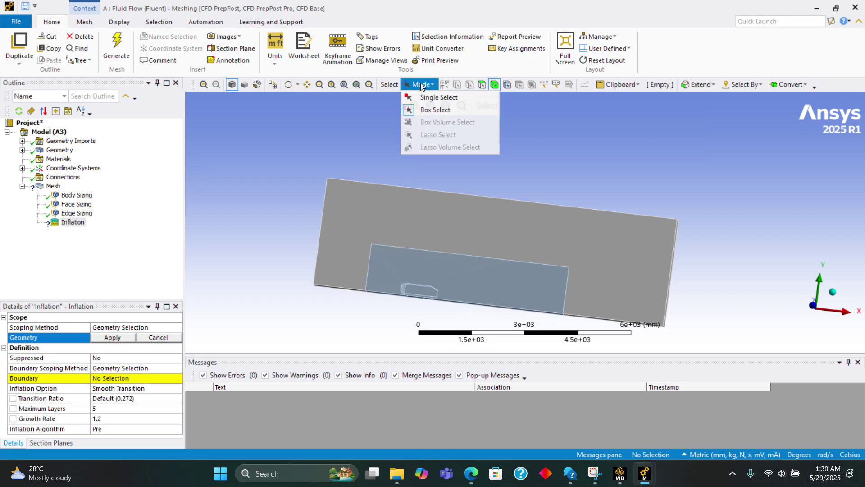
{"action": "left_click", "coordinate": [426, 94]}
{"action": "left_click", "coordinate": [354, 214]}
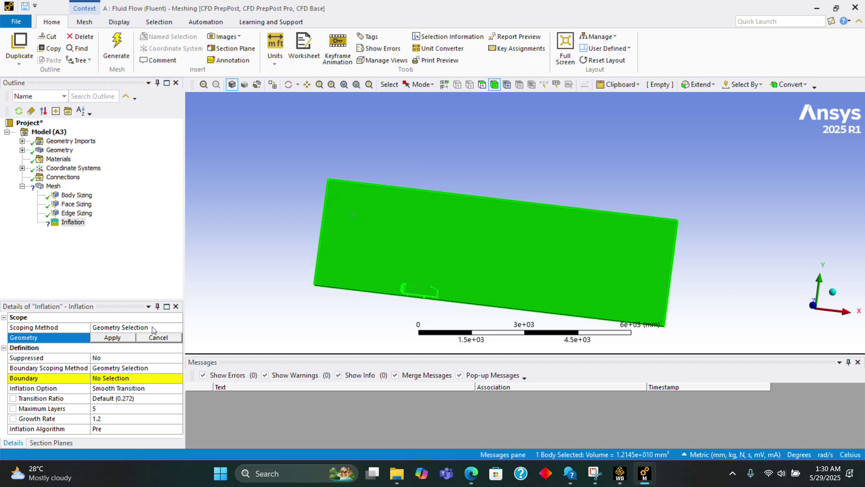
{"action": "left_click", "coordinate": [112, 338]}
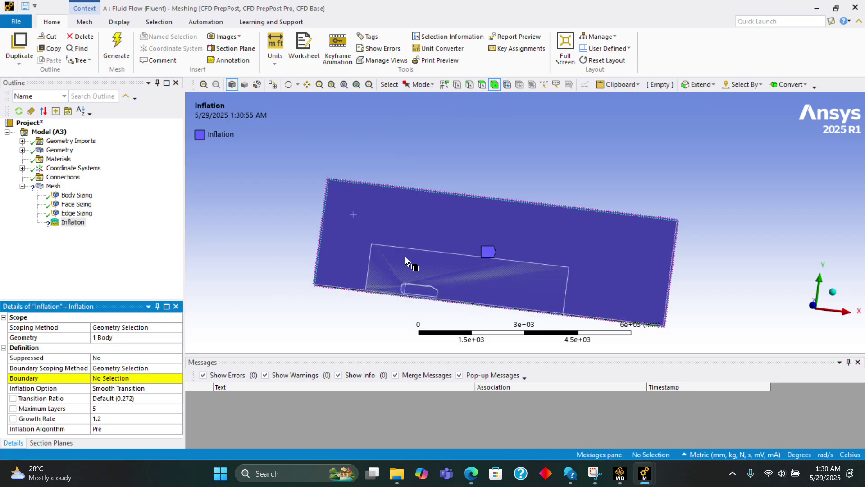
Step: Try to assign the Ahmed body's faces as the inflation boundary using box selection
{"action": "left_click", "coordinate": [428, 84]}
{"action": "left_click", "coordinate": [431, 112]}
{"action": "left_click", "coordinate": [136, 378]}
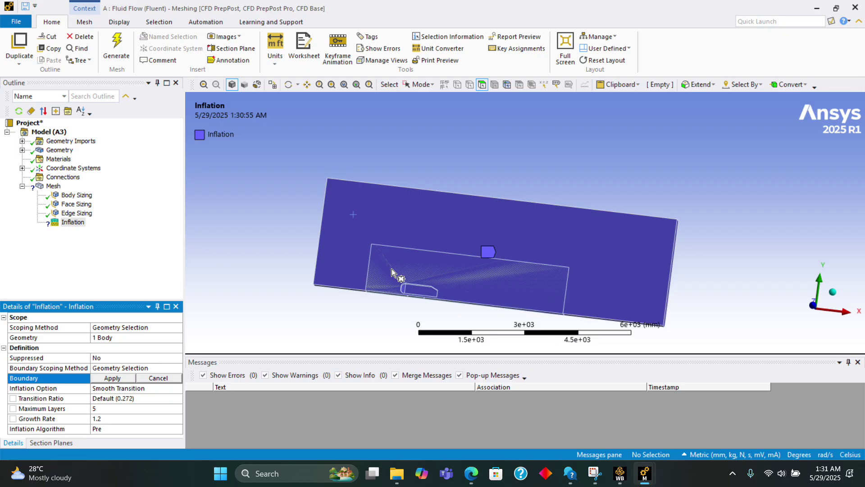
{"action": "scroll", "coordinate": [400, 303], "scroll_direction": "up", "scroll_amount": 5}
{"action": "left_click_drag", "start_coordinate": [383, 150], "coordinate": [670, 311]}
{"action": "middle_click_drag", "start_coordinate": [715, 258], "coordinate": [732, 282]}
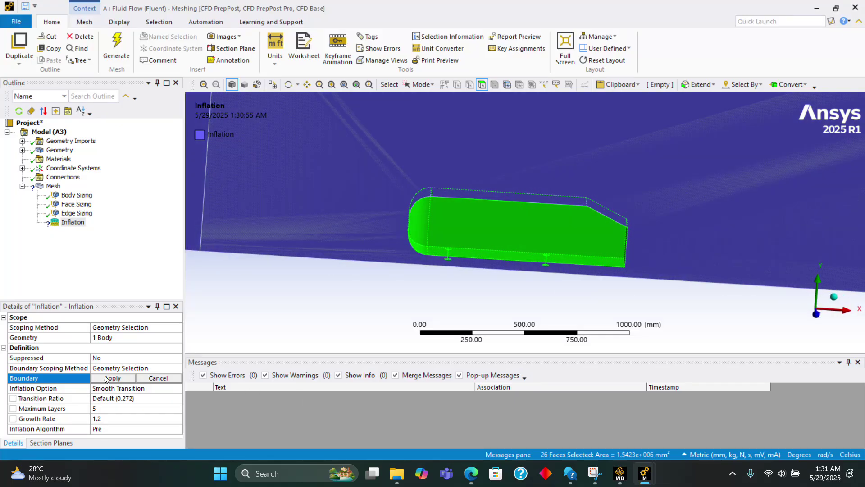
{"action": "left_click", "coordinate": [107, 379]}
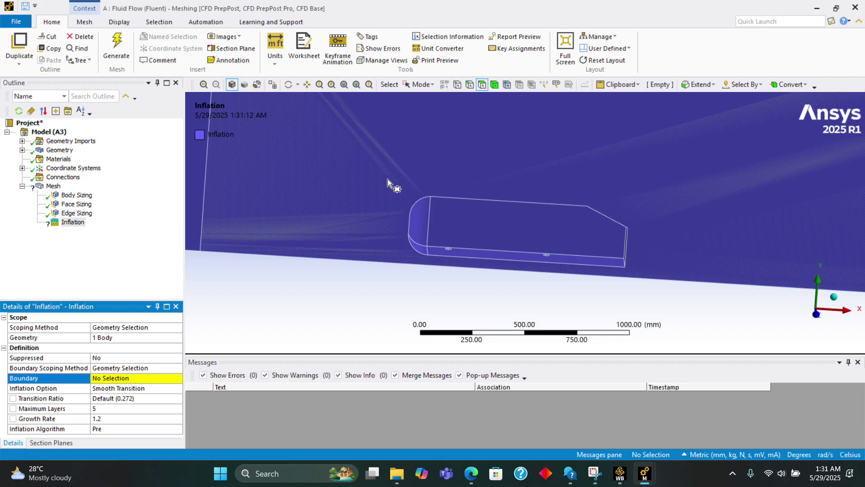
Step: Reselect all the Ahmed body's faces and retry applying them as the inflation boundary
{"action": "left_click", "coordinate": [666, 304]}
{"action": "key", "text": "ctrl+a"}
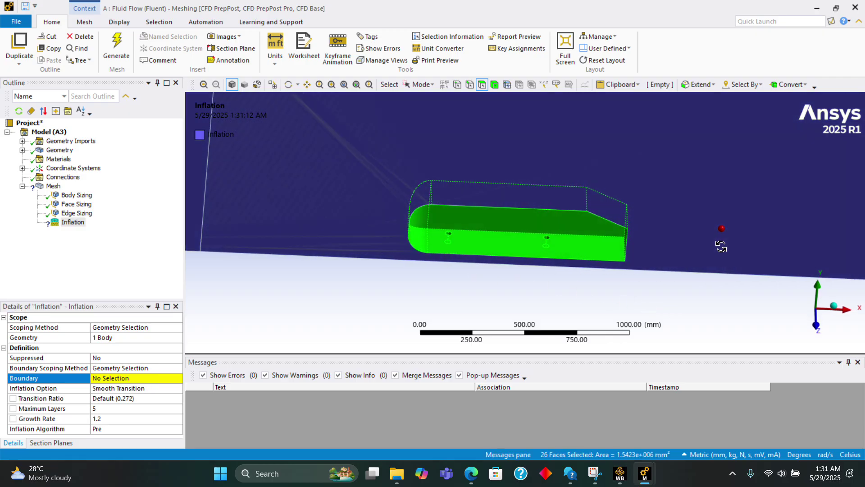
{"action": "left_click", "coordinate": [135, 379]}
{"action": "left_click", "coordinate": [128, 378]}
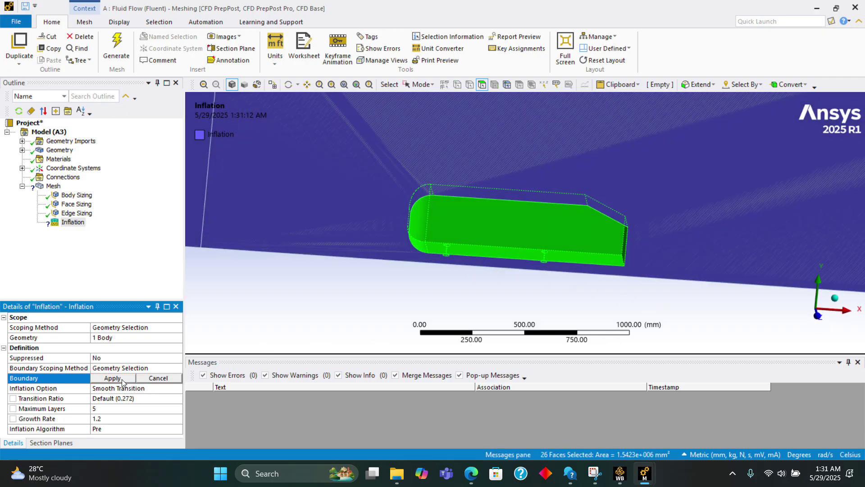
Step: Try to assign the Ahmed body's edges as the inflation boundary using box selection
{"action": "scroll", "coordinate": [361, 257], "scroll_direction": "down", "scroll_amount": 3}
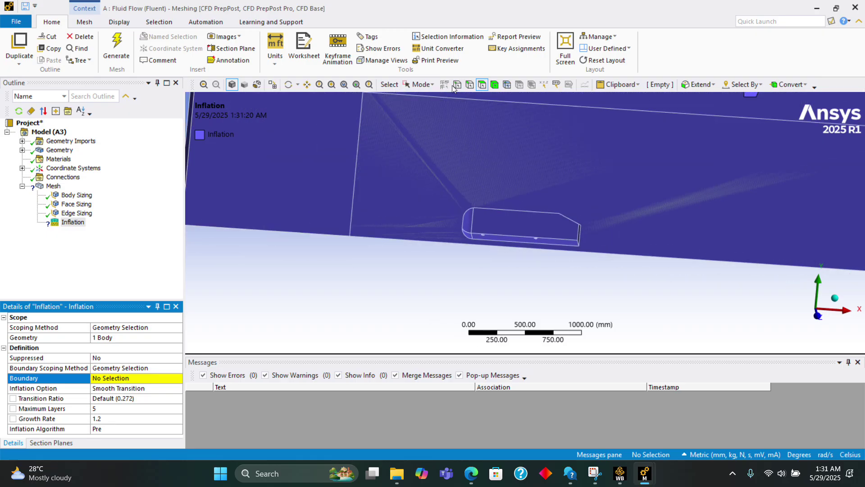
{"action": "left_click", "coordinate": [473, 88]}
{"action": "left_click_drag", "start_coordinate": [450, 171], "coordinate": [613, 292]}
{"action": "left_click", "coordinate": [119, 378]}
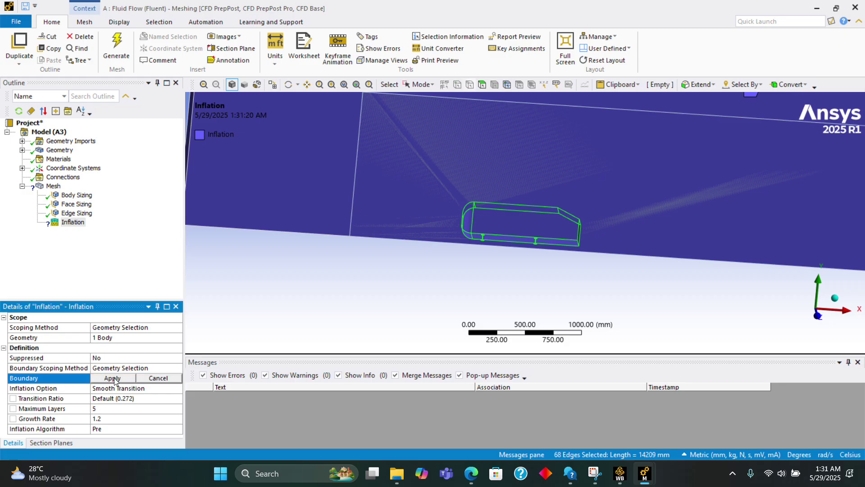
{"action": "left_click", "coordinate": [120, 380]}
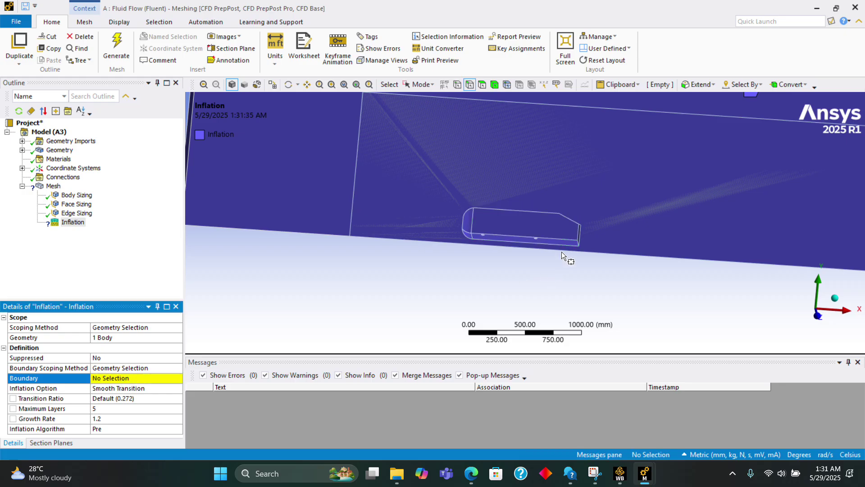
Step: Box-select all the Ahmed body's edges again and retry applying them as the inflation boundary
{"action": "scroll", "coordinate": [567, 261], "scroll_direction": "down", "scroll_amount": 2}
{"action": "scroll", "coordinate": [567, 261], "scroll_direction": "up", "scroll_amount": 2}
{"action": "scroll", "coordinate": [569, 262], "scroll_direction": "up", "scroll_amount": 3}
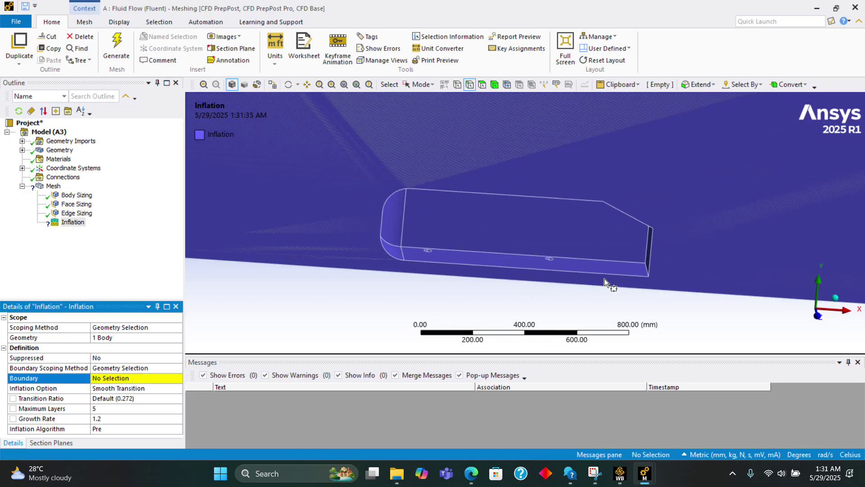
{"action": "middle_click_drag", "start_coordinate": [610, 287], "coordinate": [619, 274]}
{"action": "key", "text": "ctrl+a"}
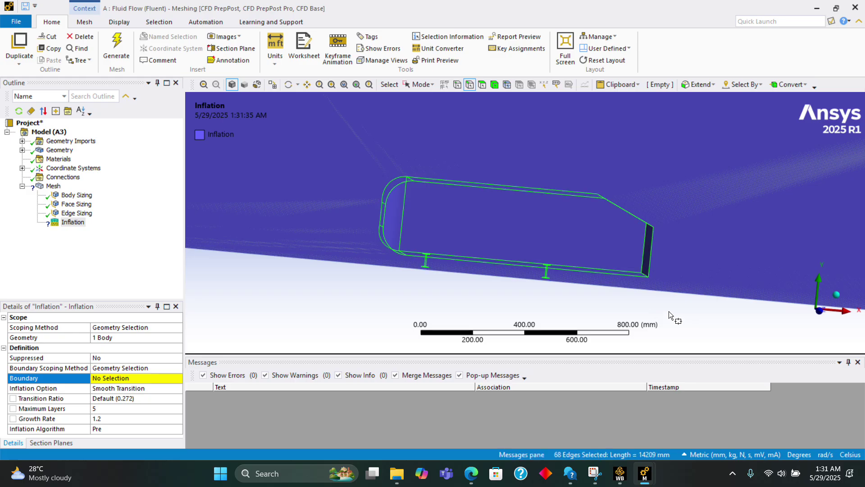
{"action": "left_click", "coordinate": [131, 379]}
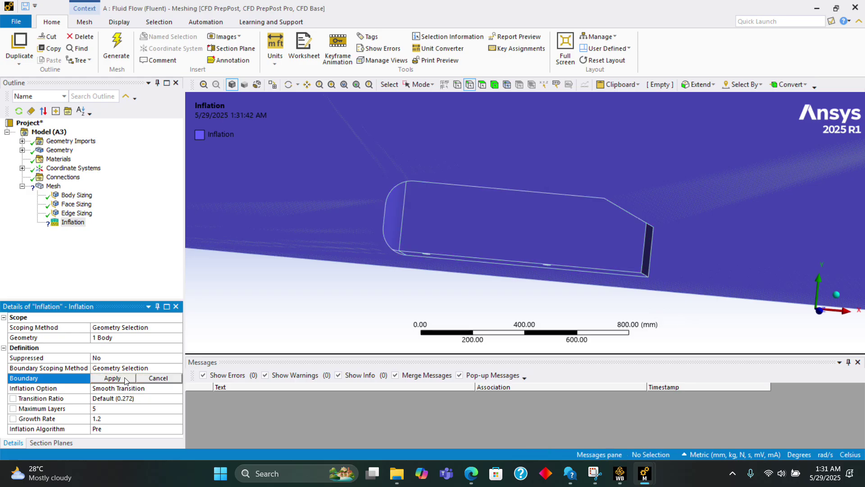
Step: Select all the Ahmed body's faces and make two attempts to apply them as the inflation boundary
{"action": "key", "text": "ctrl+f"}
{"action": "key", "text": "ctrl+a"}
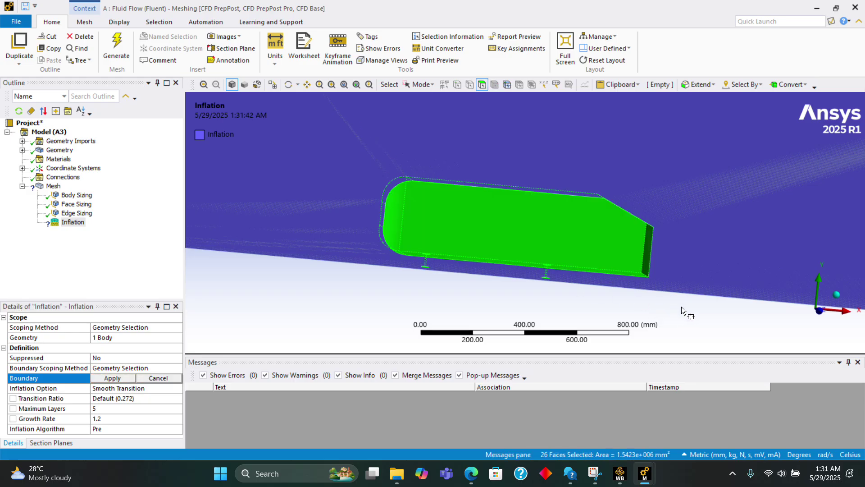
{"action": "left_click", "coordinate": [102, 381]}
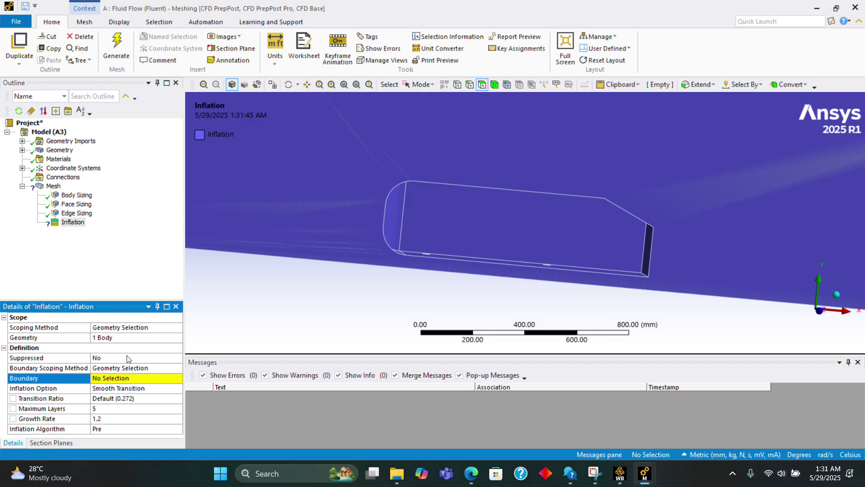
{"action": "left_click", "coordinate": [143, 369]}
{"action": "left_click", "coordinate": [386, 288]}
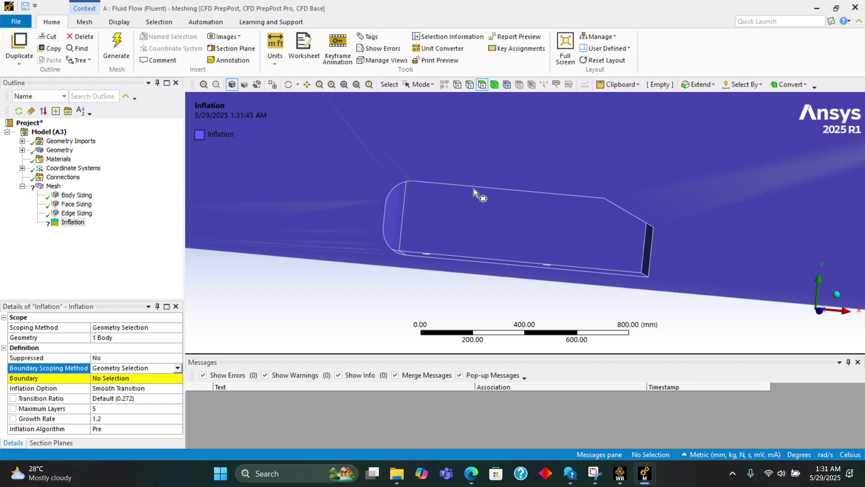
{"action": "key", "text": "ctrl+a"}
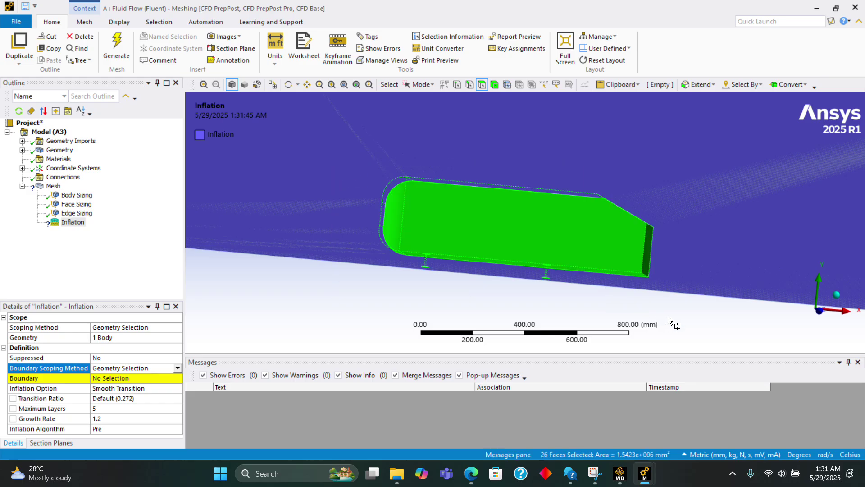
{"action": "left_click", "coordinate": [133, 378]}
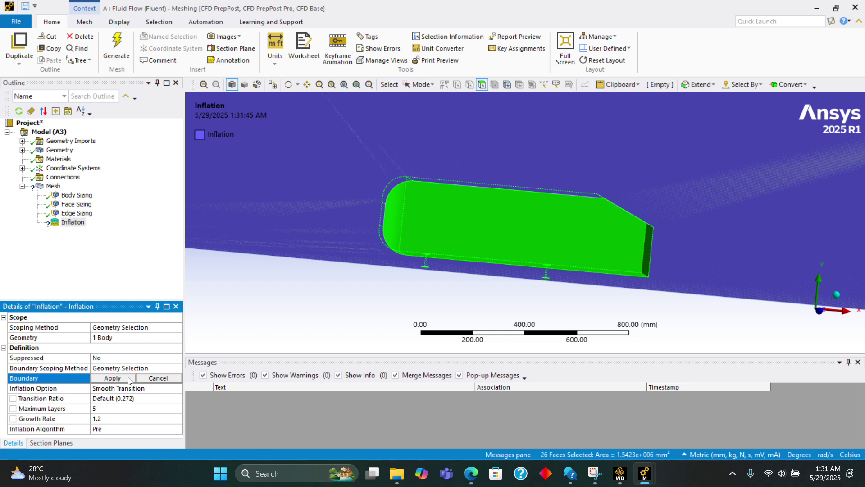
{"action": "left_click", "coordinate": [122, 377]}
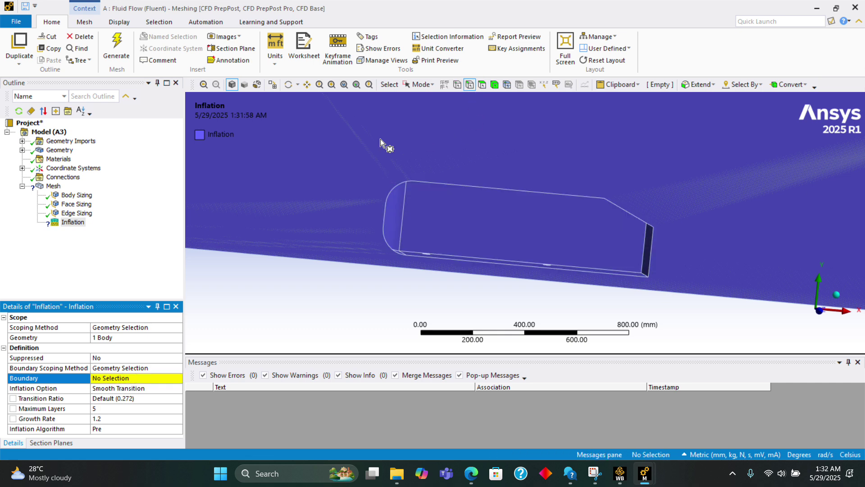
Step: Try to apply the Ahmed body's box-selected edges as the inflation boundary
{"action": "left_click_drag", "start_coordinate": [381, 138], "coordinate": [694, 347]}
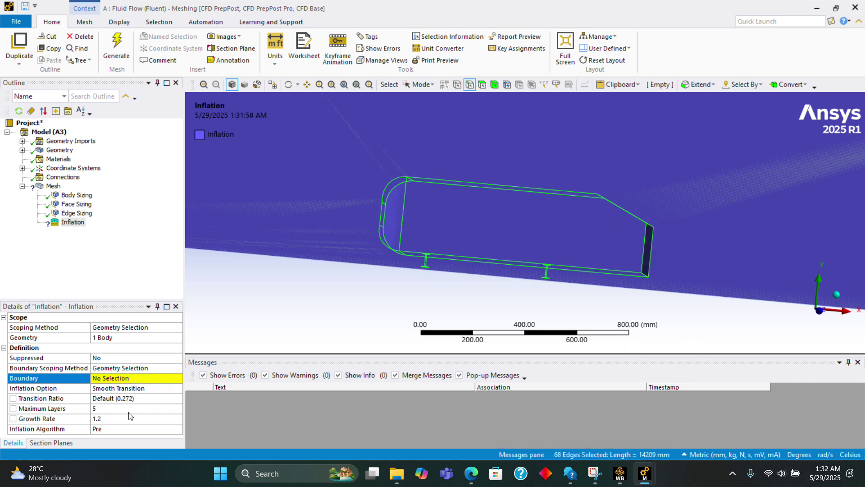
{"action": "left_click", "coordinate": [115, 377]}
{"action": "left_click", "coordinate": [163, 378]}
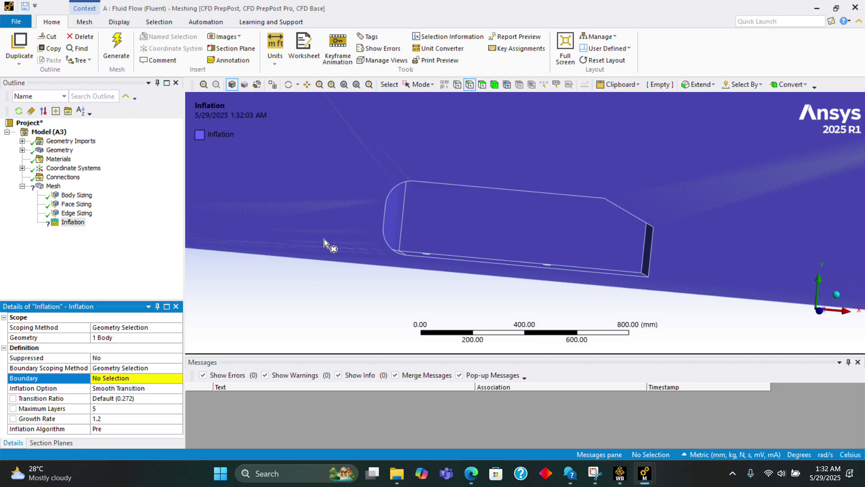
Step: Retry the inflation boundary with the Ahmed body's edges and, after that, with its faces
{"action": "left_click_drag", "start_coordinate": [401, 170], "coordinate": [676, 292]}
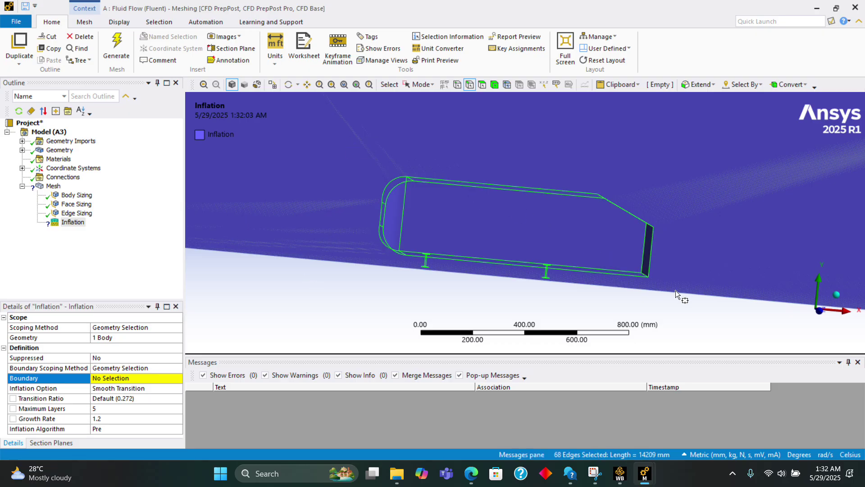
{"action": "middle_click_drag", "start_coordinate": [675, 290], "coordinate": [603, 306]}
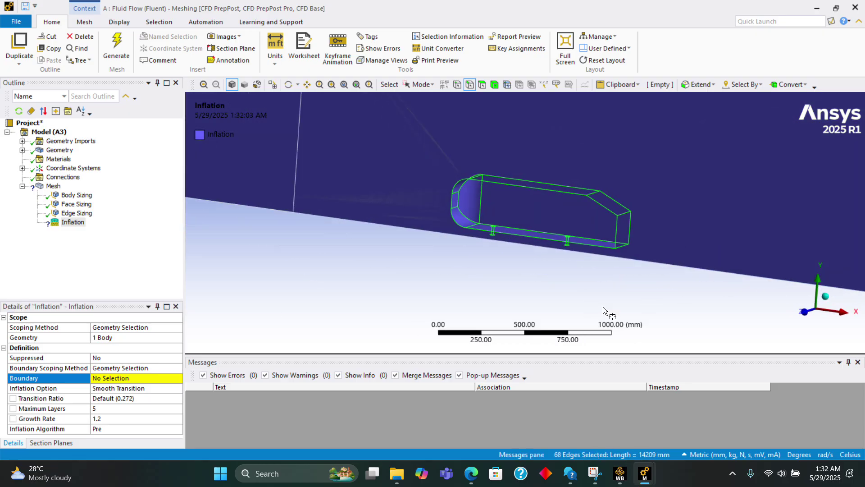
{"action": "scroll", "coordinate": [603, 303], "scroll_direction": "down", "scroll_amount": 4}
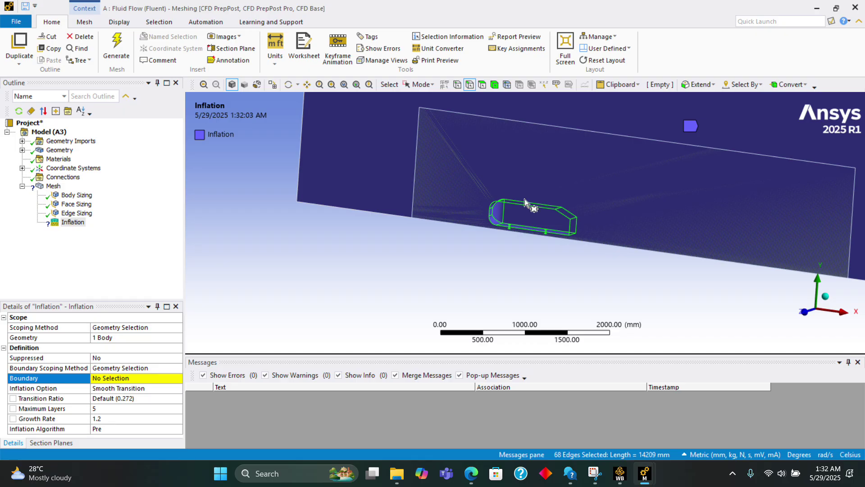
{"action": "left_click_drag", "start_coordinate": [469, 187], "coordinate": [631, 279]}
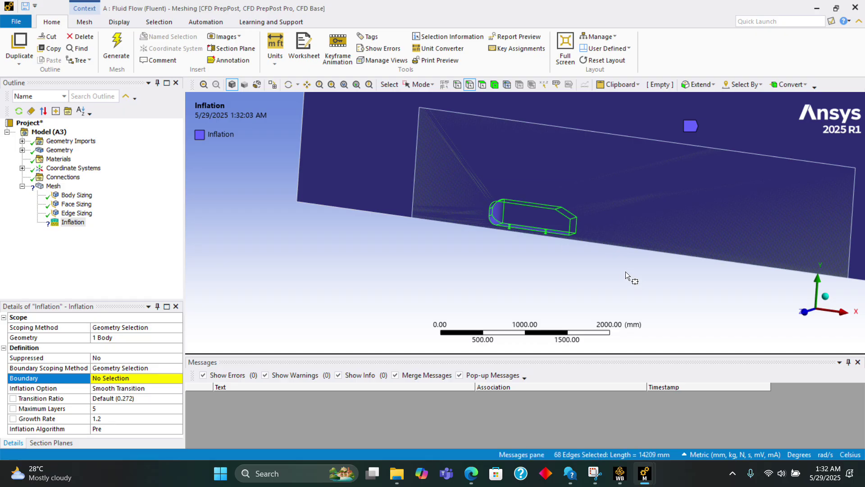
{"action": "left_click", "coordinate": [129, 381]}
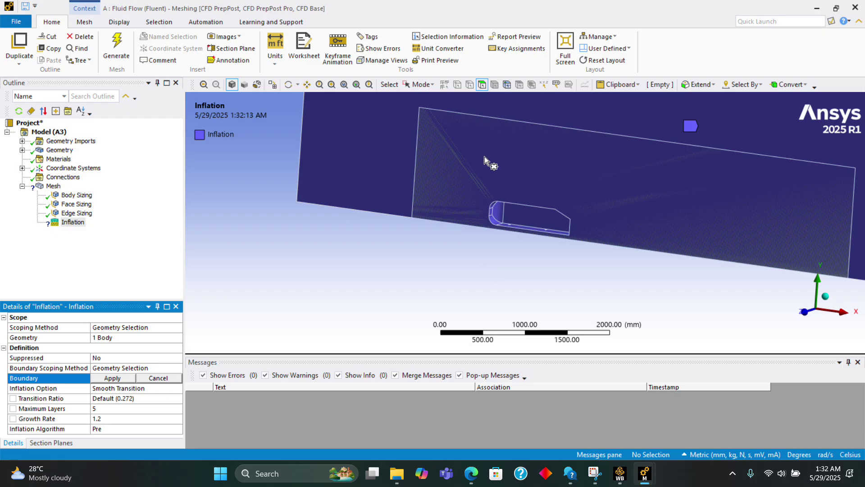
{"action": "left_click_drag", "start_coordinate": [483, 141], "coordinate": [604, 254]}
{"action": "left_click", "coordinate": [100, 378]}
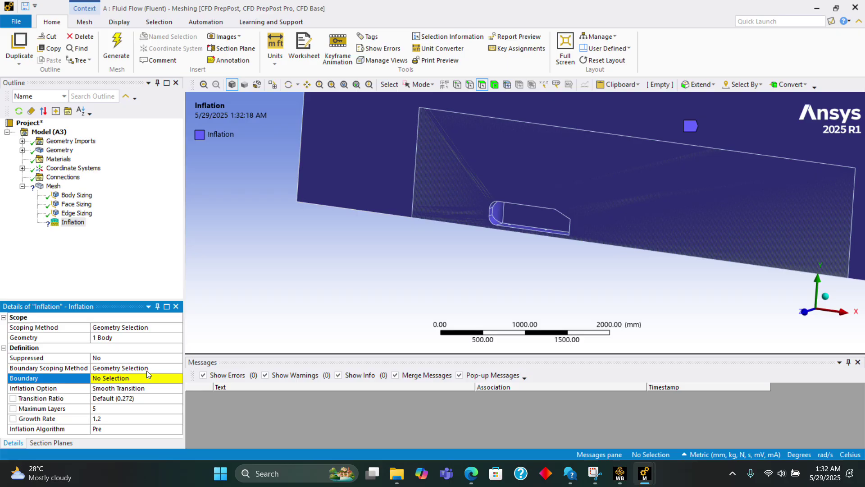
Step: Rescope the inflation geometry from the wind tunnel body to the tunnel's large side face using single selection
{"action": "left_click", "coordinate": [126, 337]}
{"action": "scroll", "coordinate": [344, 268], "scroll_direction": "down", "scroll_amount": 2}
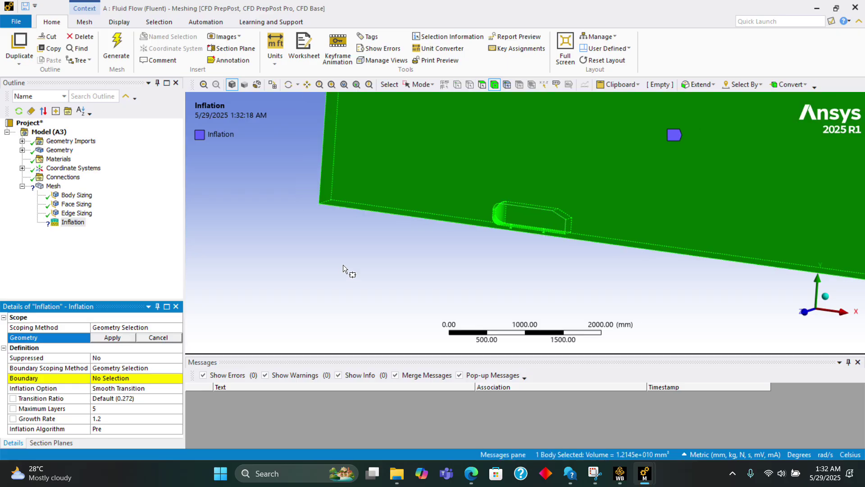
{"action": "scroll", "coordinate": [396, 239], "scroll_direction": "down", "scroll_amount": 1}
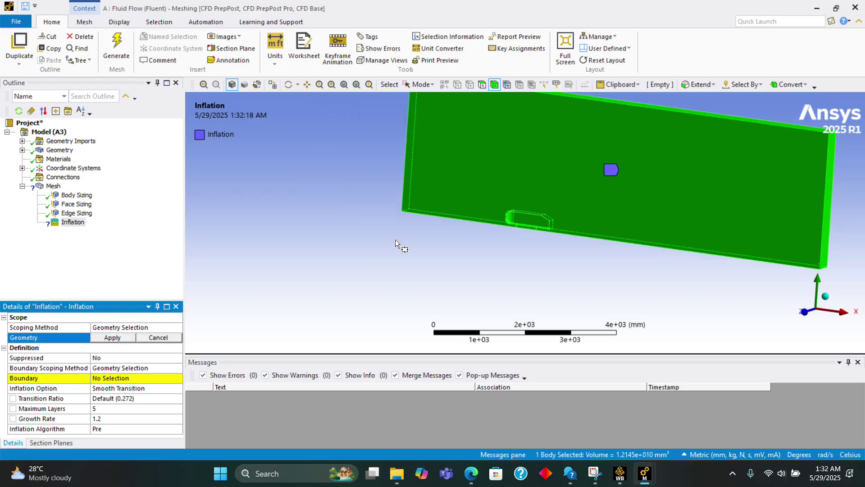
{"action": "left_click", "coordinate": [483, 85]}
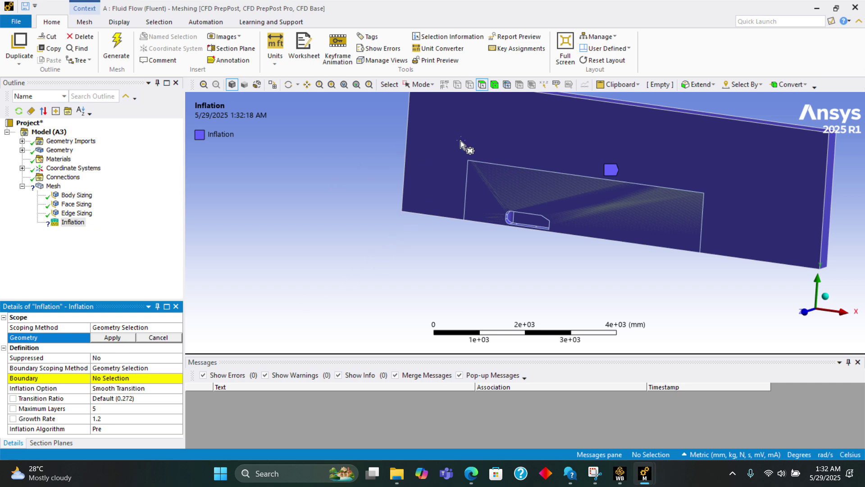
{"action": "left_click", "coordinate": [428, 85]}
{"action": "left_click", "coordinate": [435, 100]}
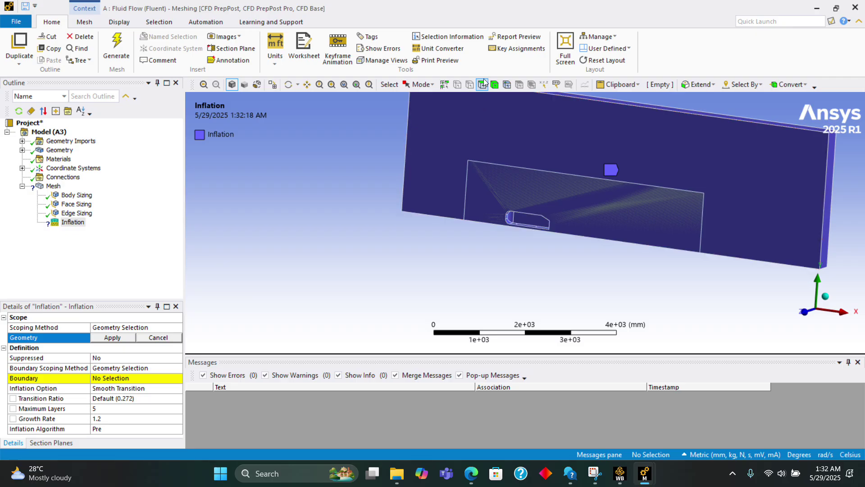
{"action": "left_click", "coordinate": [445, 85]}
{"action": "left_click", "coordinate": [452, 138]}
{"action": "left_click", "coordinate": [113, 338]}
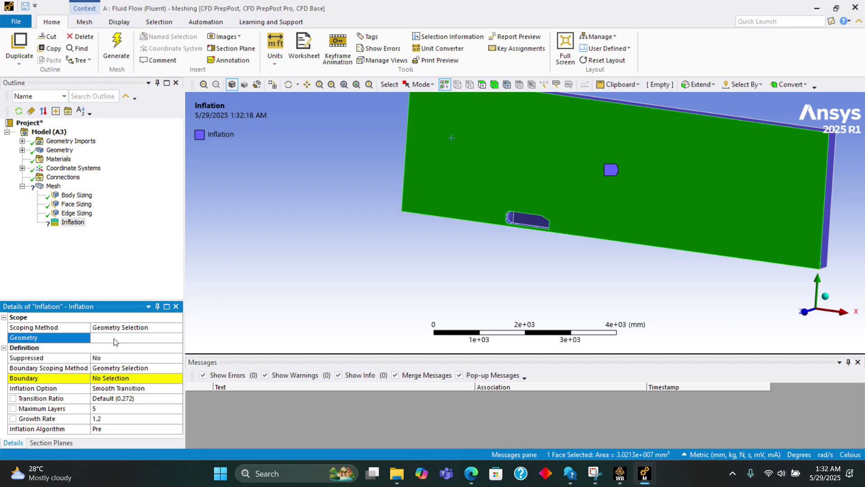
Step: Box-select the Ahmed body's faces and assign them to the inflation's geometry scope
{"action": "middle_click_drag", "start_coordinate": [451, 336], "coordinate": [431, 325]}
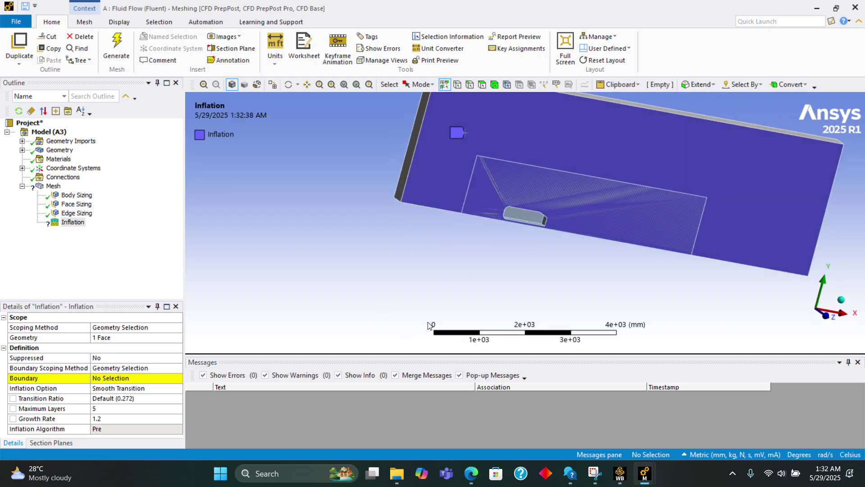
{"action": "left_click", "coordinate": [136, 379]}
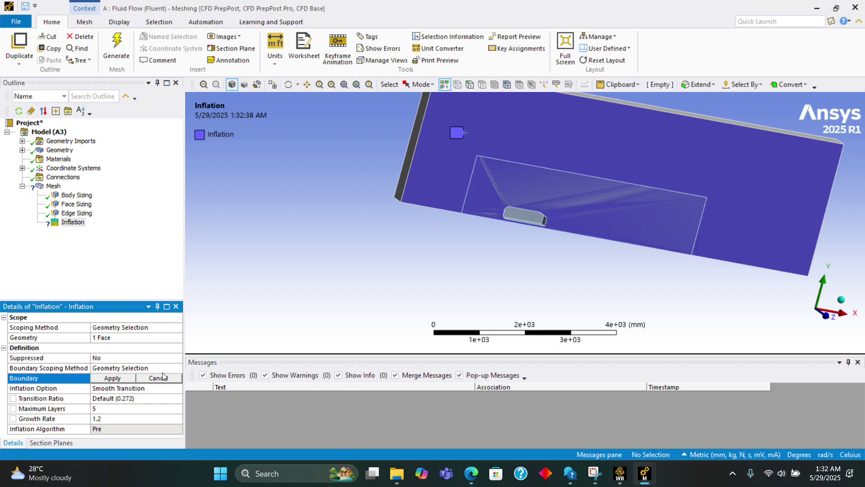
{"action": "left_click", "coordinate": [423, 84]}
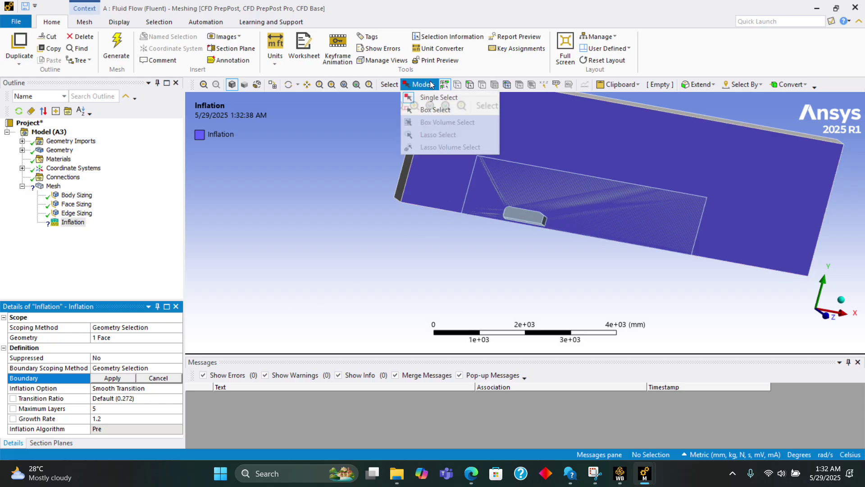
{"action": "left_click", "coordinate": [431, 108]}
{"action": "left_click_drag", "start_coordinate": [496, 196], "coordinate": [557, 232]}
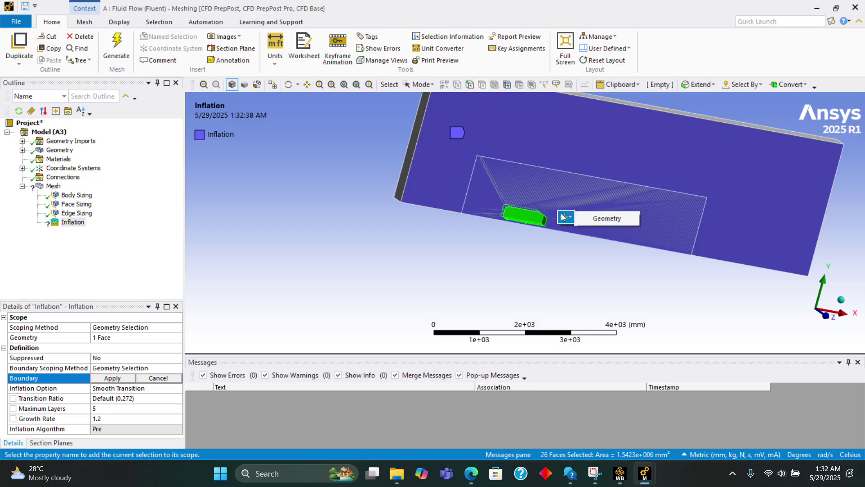
{"action": "left_click", "coordinate": [585, 219]}
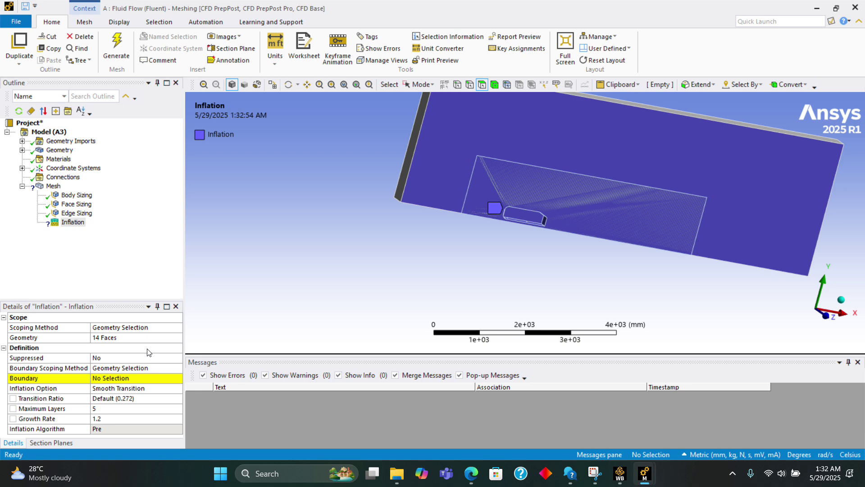
Step: Replace the inflation's geometry scope with the wind tunnel's large side face using single selection
{"action": "left_click", "coordinate": [135, 337]}
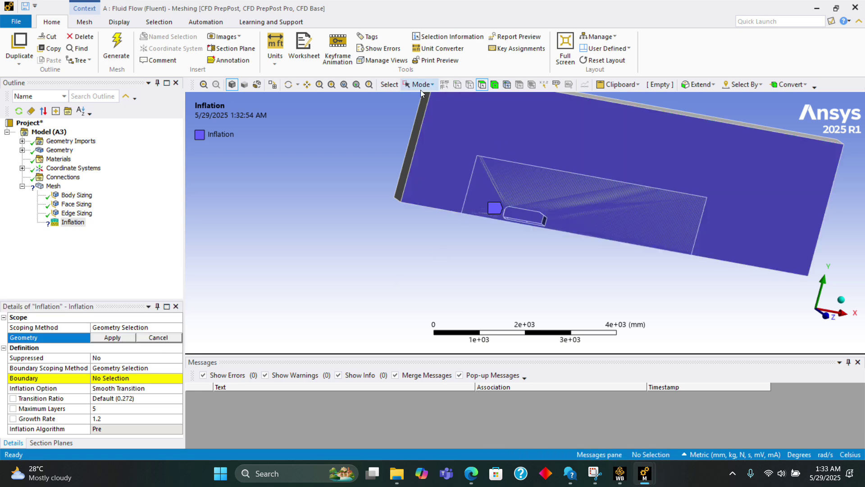
{"action": "scroll", "coordinate": [458, 251], "scroll_direction": "down", "scroll_amount": 3}
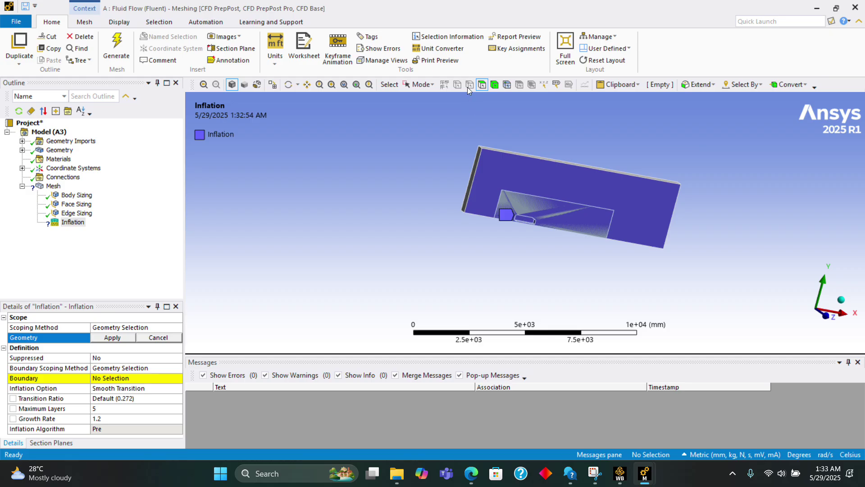
{"action": "left_click", "coordinate": [417, 85]}
{"action": "left_click", "coordinate": [441, 99]}
{"action": "left_click", "coordinate": [514, 166]}
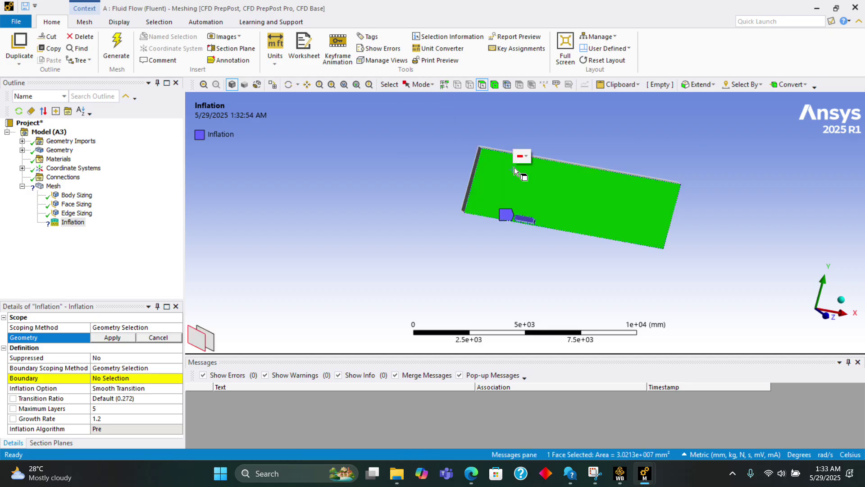
{"action": "left_click", "coordinate": [126, 338]}
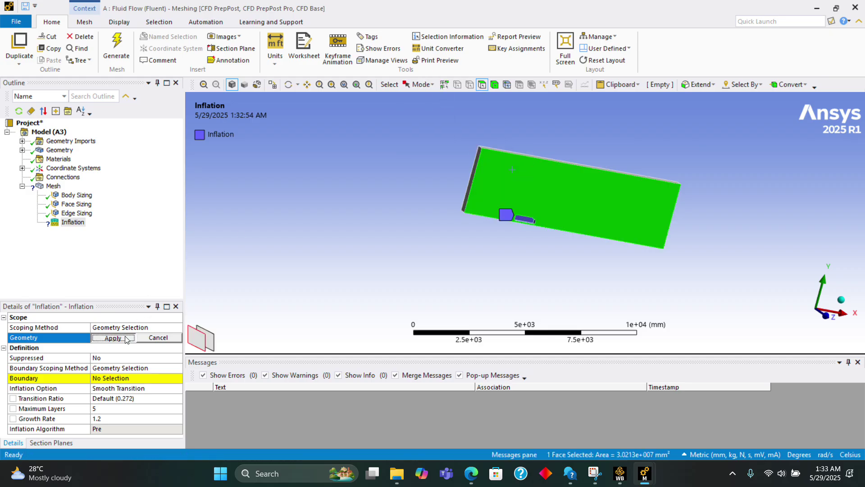
Step: Try to assign the Ahmed body's box-selected edges as the inflation's boundary
{"action": "scroll", "coordinate": [512, 251], "scroll_direction": "down", "scroll_amount": 2}
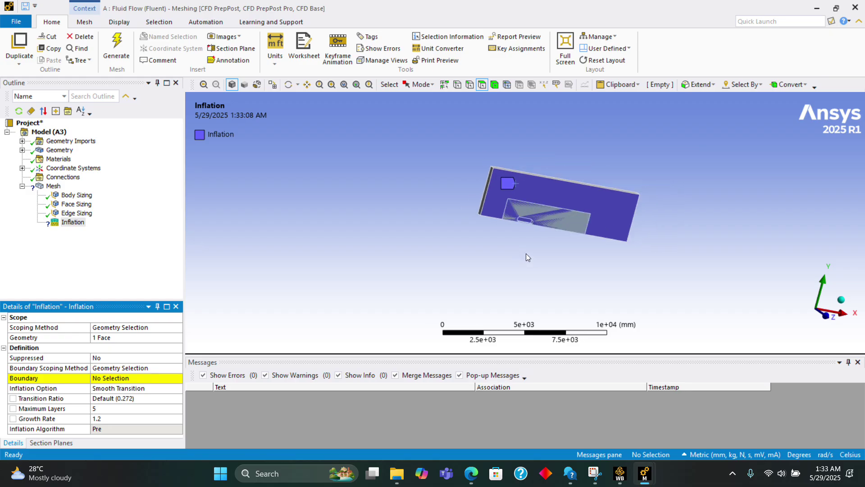
{"action": "left_click", "coordinate": [568, 193]}
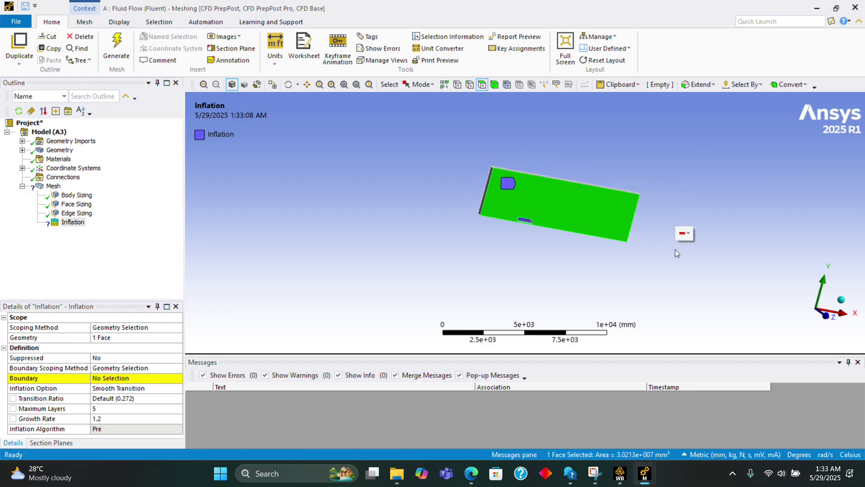
{"action": "left_click", "coordinate": [473, 275]}
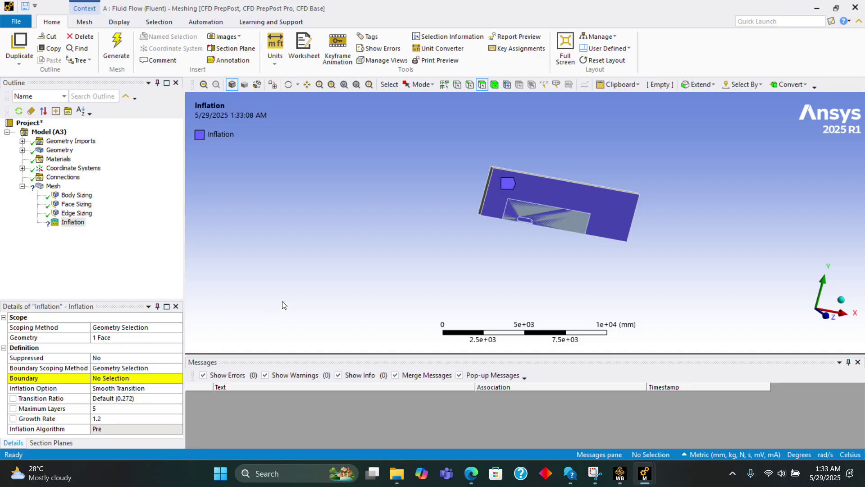
{"action": "left_click", "coordinate": [119, 378]}
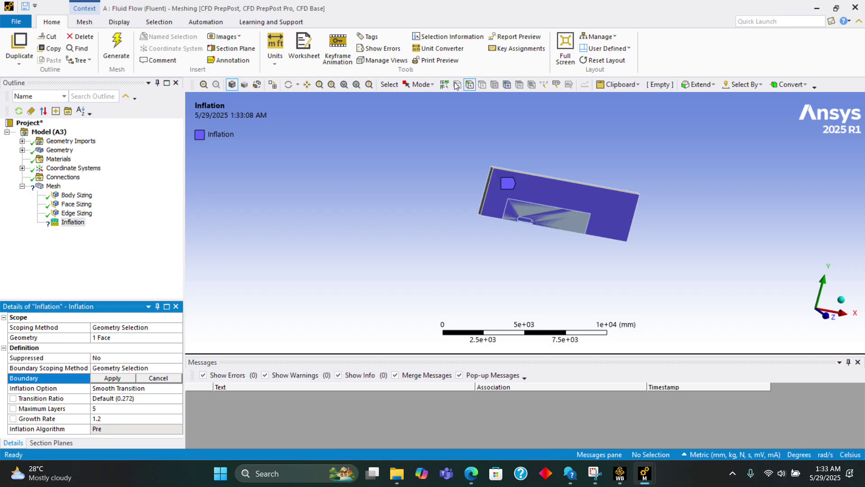
{"action": "left_click", "coordinate": [419, 85]}
{"action": "left_click", "coordinate": [433, 109]}
{"action": "scroll", "coordinate": [501, 185], "scroll_direction": "up", "scroll_amount": 5}
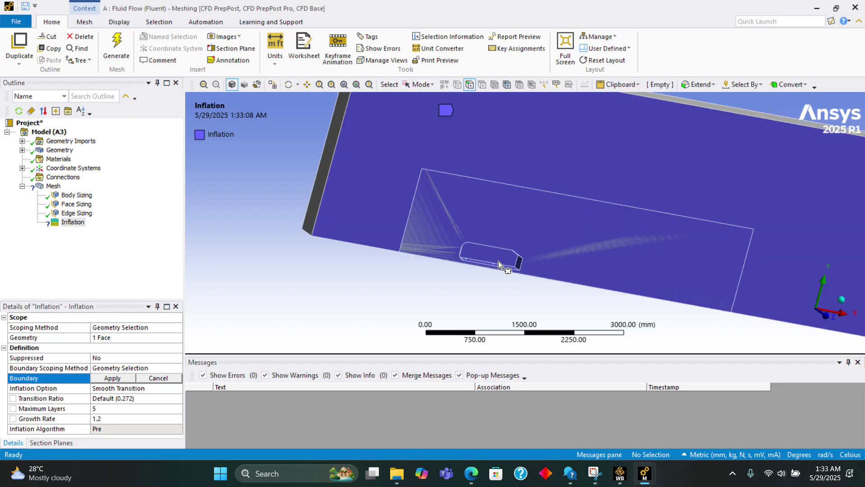
{"action": "left_click", "coordinate": [529, 275]}
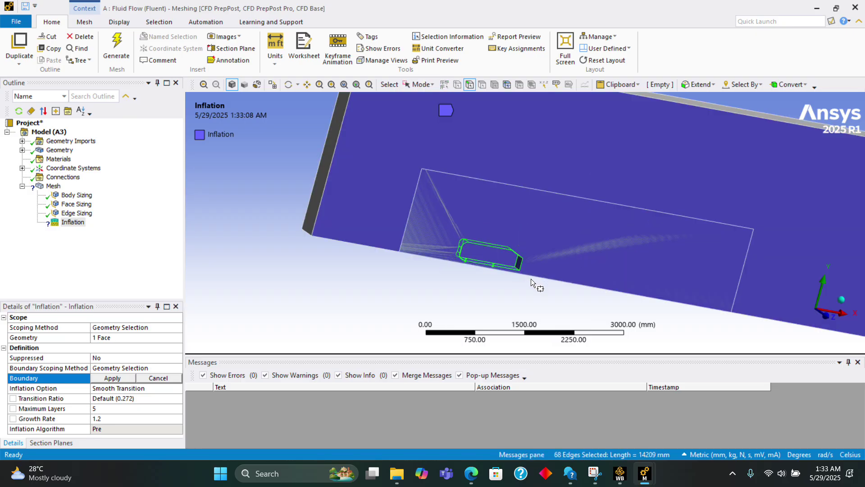
{"action": "left_click", "coordinate": [126, 379]}
{"action": "left_click", "coordinate": [125, 379]}
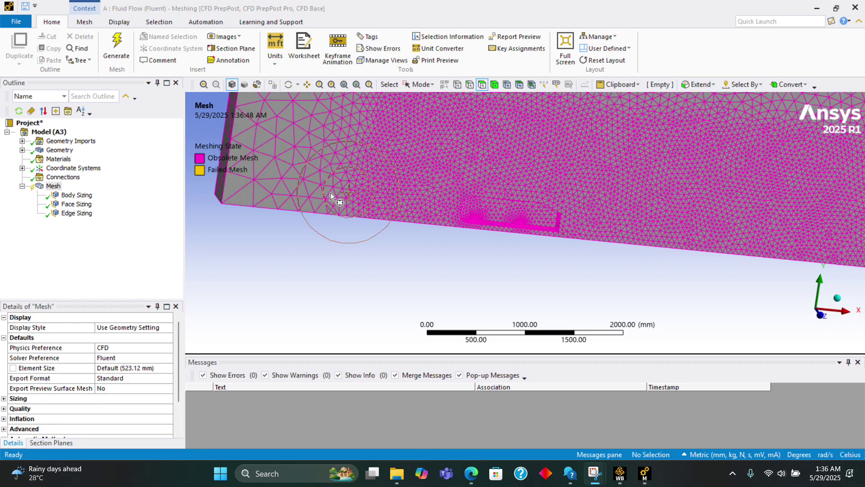
Step: Insert a new inflation control under the mesh and scope its geometry to the wind tunnel body
{"action": "left_click", "coordinate": [54, 187]}
{"action": "right_click", "coordinate": [53, 187]}
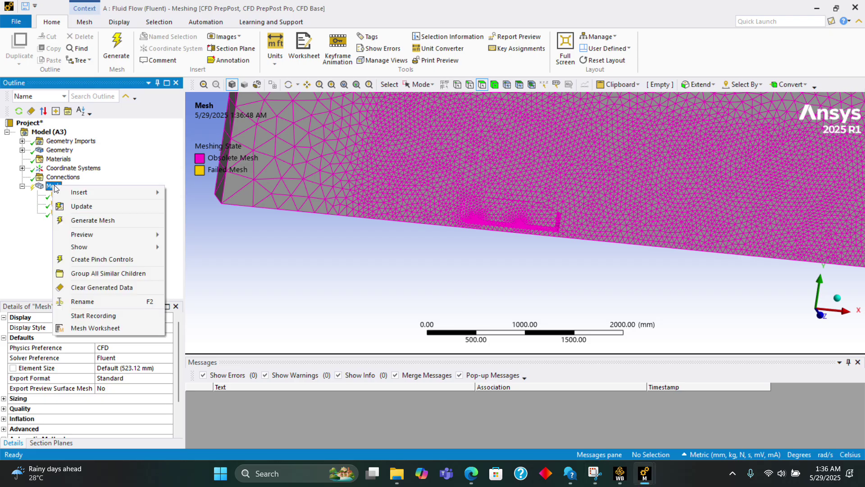
{"action": "mouse_move", "coordinate": [77, 192]}
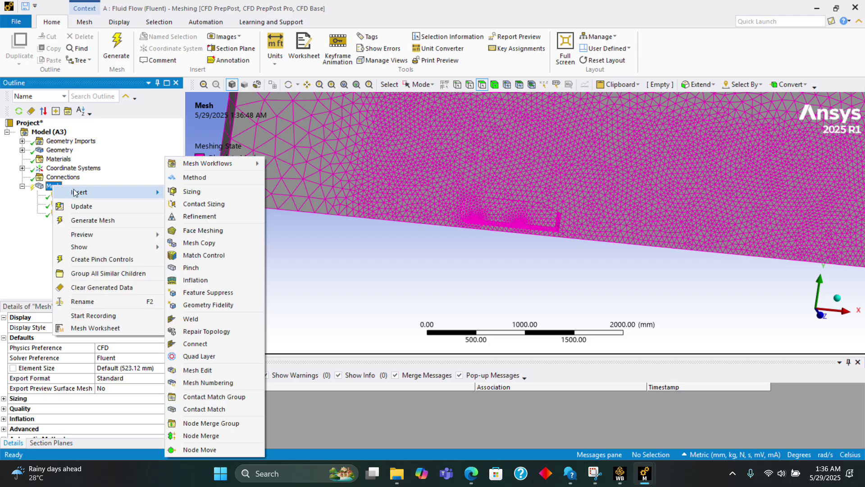
{"action": "left_click", "coordinate": [204, 277]}
{"action": "scroll", "coordinate": [432, 240], "scroll_direction": "down", "scroll_amount": 2}
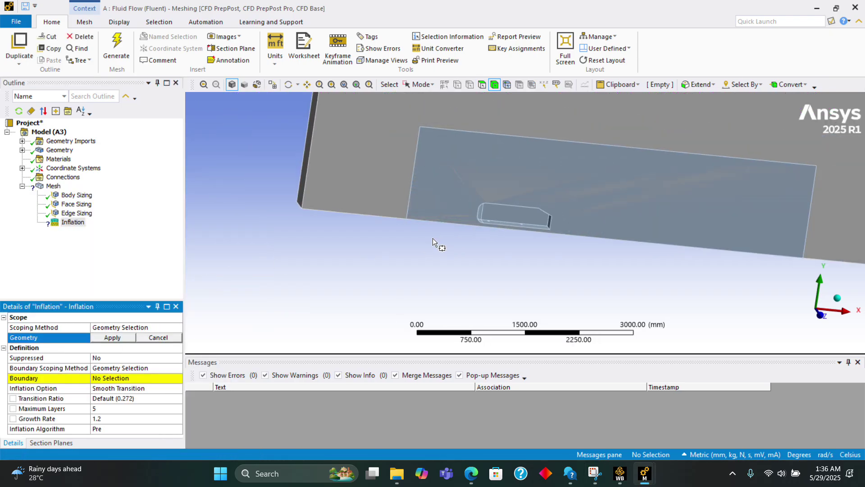
{"action": "scroll", "coordinate": [372, 215], "scroll_direction": "down", "scroll_amount": 2}
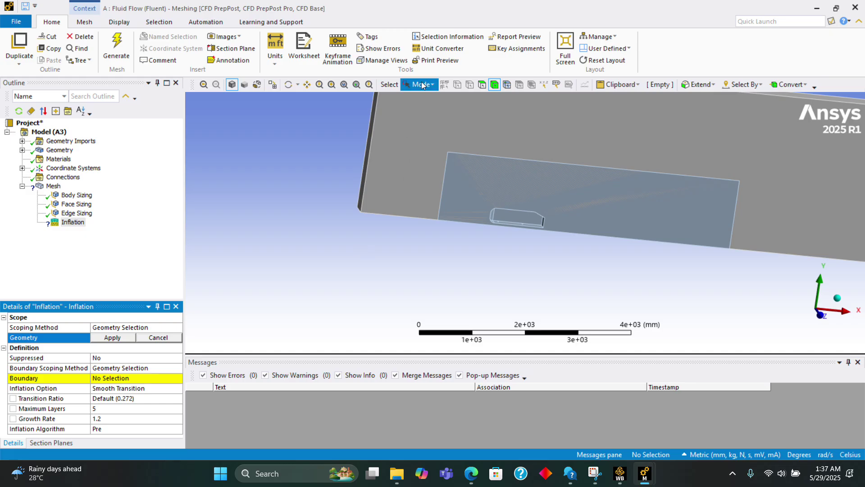
{"action": "left_click", "coordinate": [435, 128]}
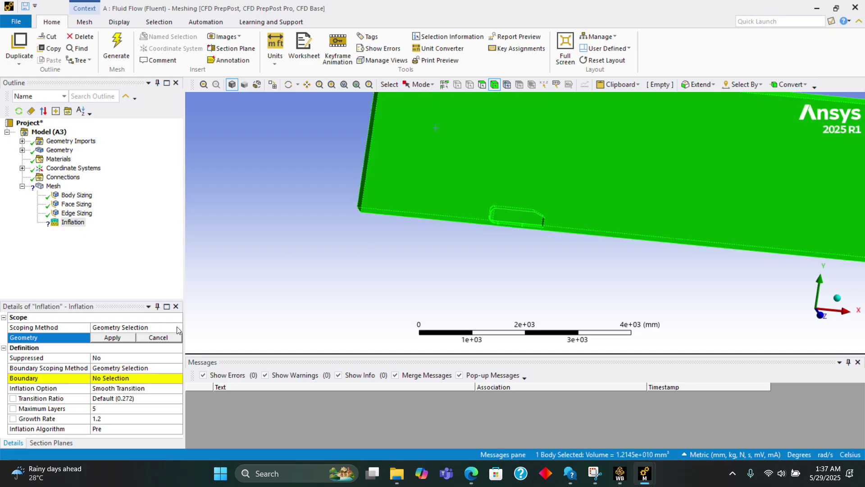
{"action": "left_click", "coordinate": [115, 339]}
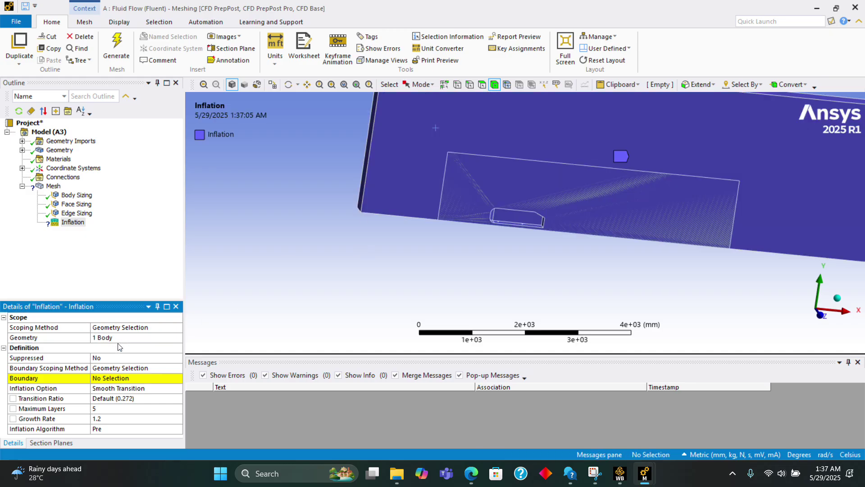
Step: Try to assign the Ahmed body's box-selected faces as the new inflation's boundary
{"action": "left_click", "coordinate": [131, 377]}
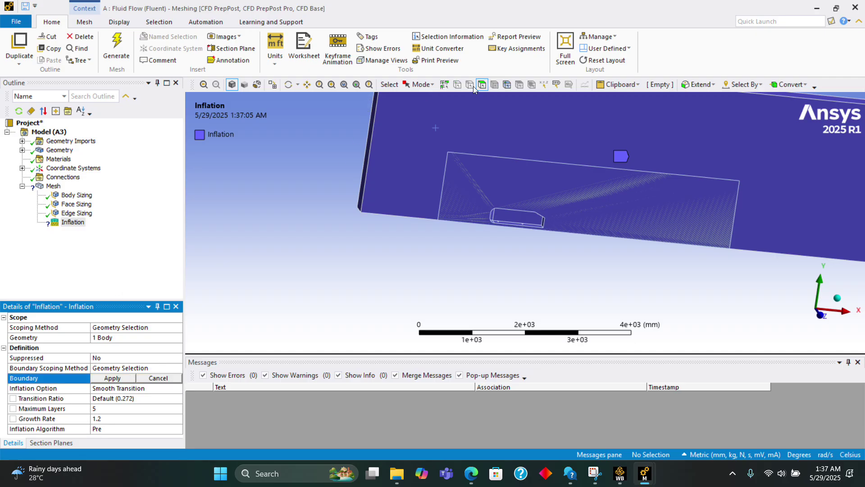
{"action": "left_click", "coordinate": [425, 88]}
{"action": "left_click", "coordinate": [431, 112]}
{"action": "left_click_drag", "start_coordinate": [477, 193], "coordinate": [559, 239]}
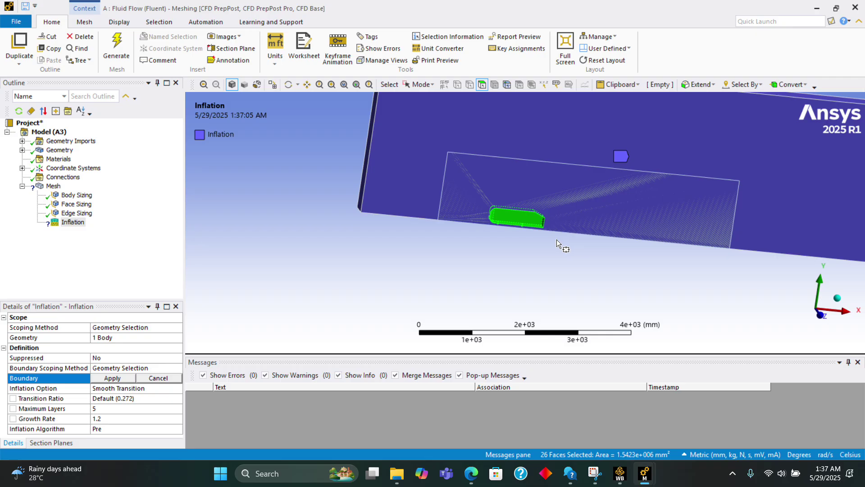
{"action": "left_click", "coordinate": [125, 379]}
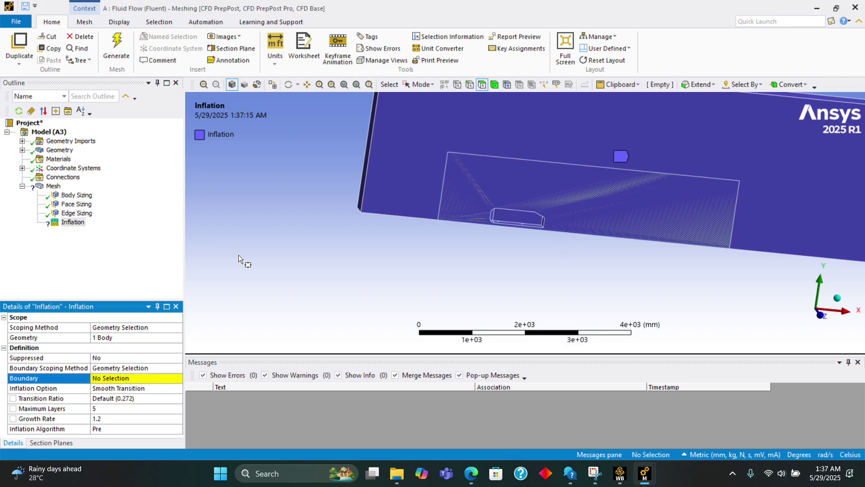
Step: Create a named selection called "Ahmed Body" from all the Ahmed body's faces and inspect it in the outline
{"action": "left_click", "coordinate": [53, 186]}
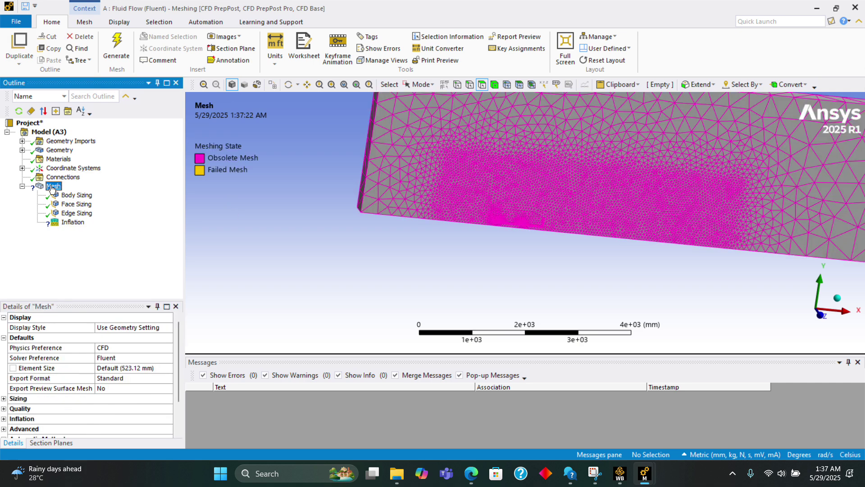
{"action": "scroll", "coordinate": [244, 221], "scroll_direction": "down", "scroll_amount": 2}
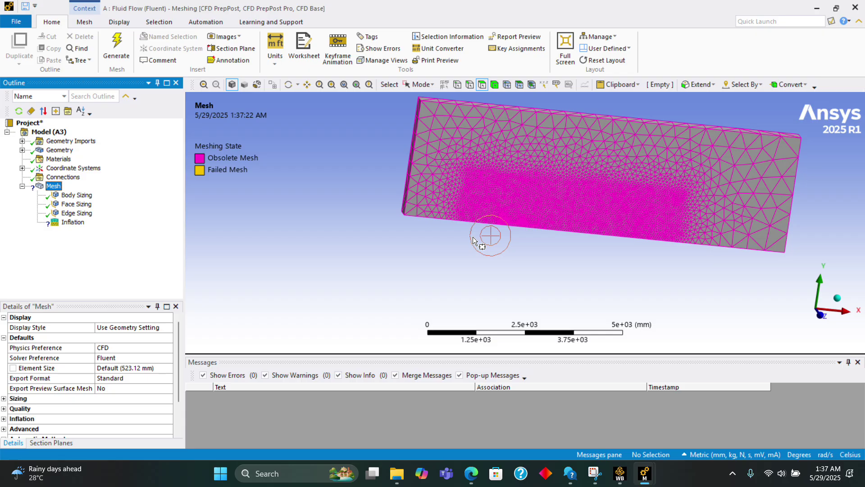
{"action": "scroll", "coordinate": [476, 237], "scroll_direction": "up", "scroll_amount": 4}
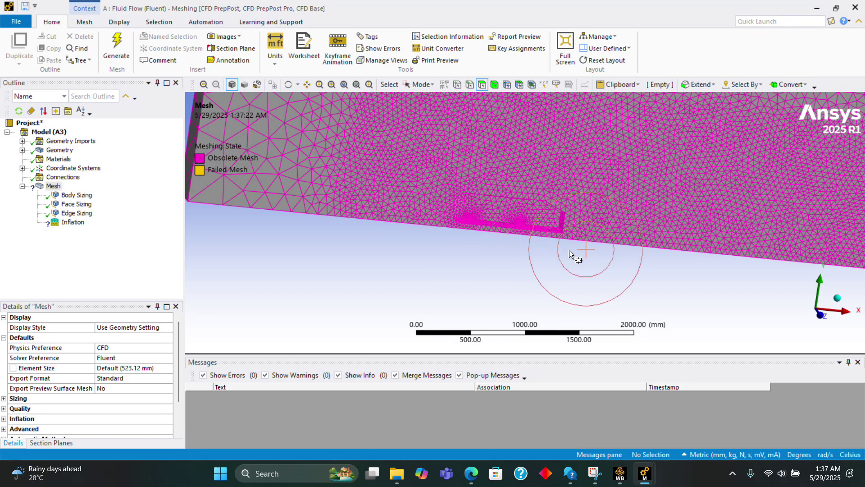
{"action": "key", "text": "ctrl+a"}
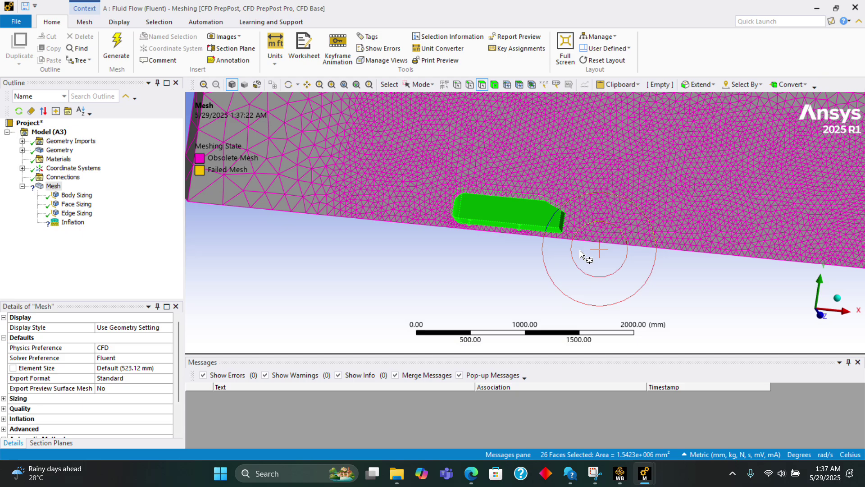
{"action": "key", "text": "n"}
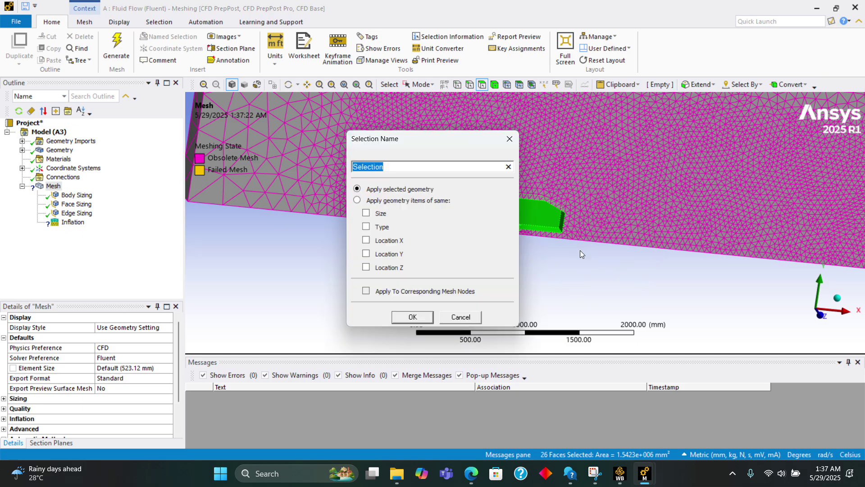
{"action": "type", "text": "Ahmed Body"}
{"action": "left_click", "coordinate": [420, 318]}
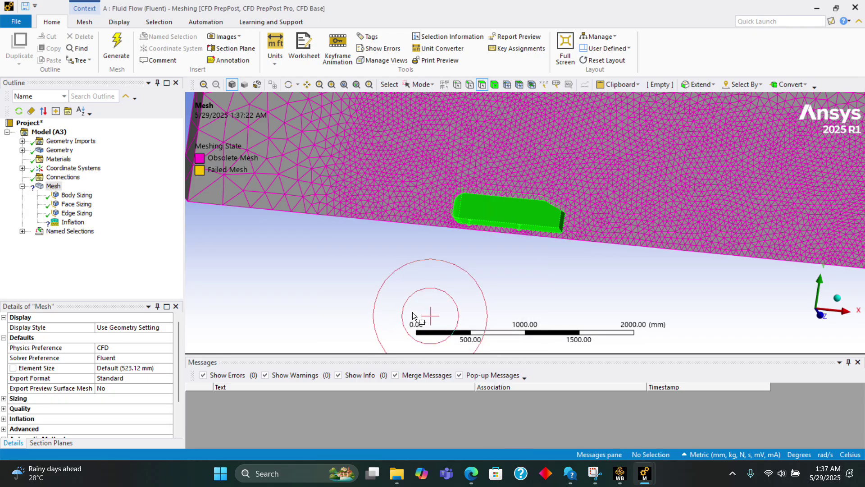
{"action": "left_click", "coordinate": [22, 231]}
{"action": "left_click", "coordinate": [79, 241]}
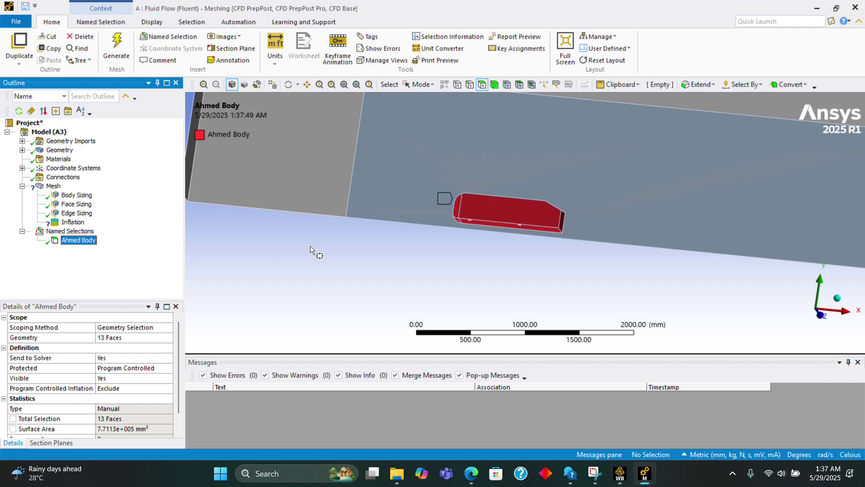
Step: Create a named selection called "Inlet" from the wind tunnel's end face ahead of the Ahmed body's nose, using single selection
{"action": "left_click", "coordinate": [513, 268]}
{"action": "key", "text": "1"}
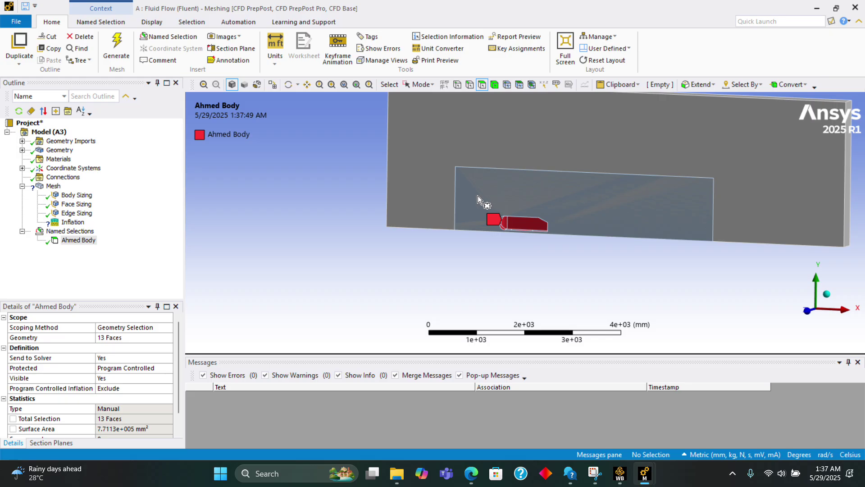
{"action": "scroll", "coordinate": [525, 192], "scroll_direction": "down", "scroll_amount": 2}
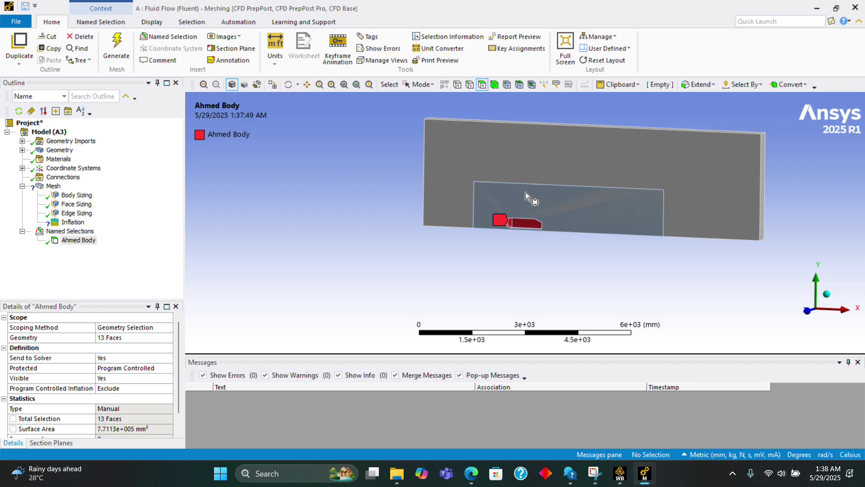
{"action": "middle_click_drag", "start_coordinate": [526, 192], "coordinate": [452, 234]}
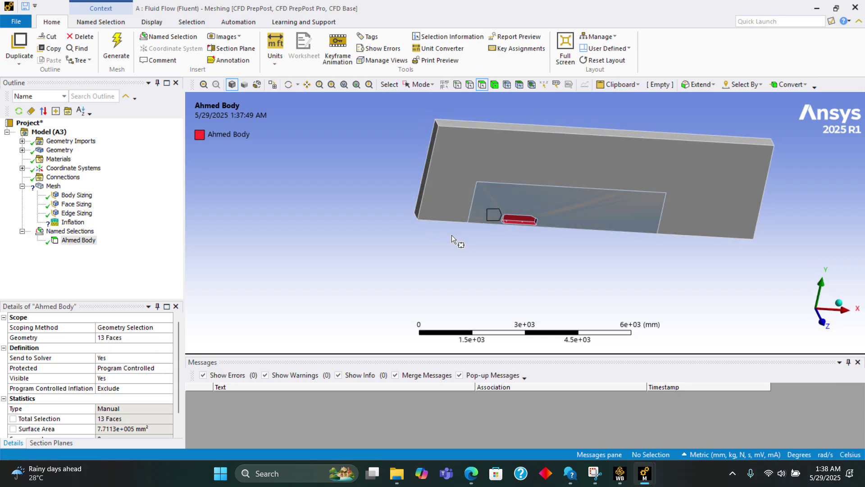
{"action": "middle_click_drag", "start_coordinate": [423, 197], "coordinate": [482, 172]}
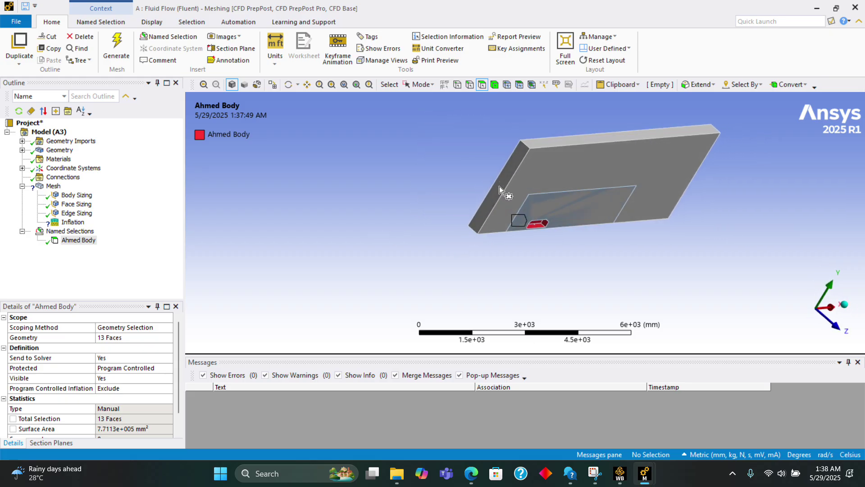
{"action": "left_click", "coordinate": [422, 84]}
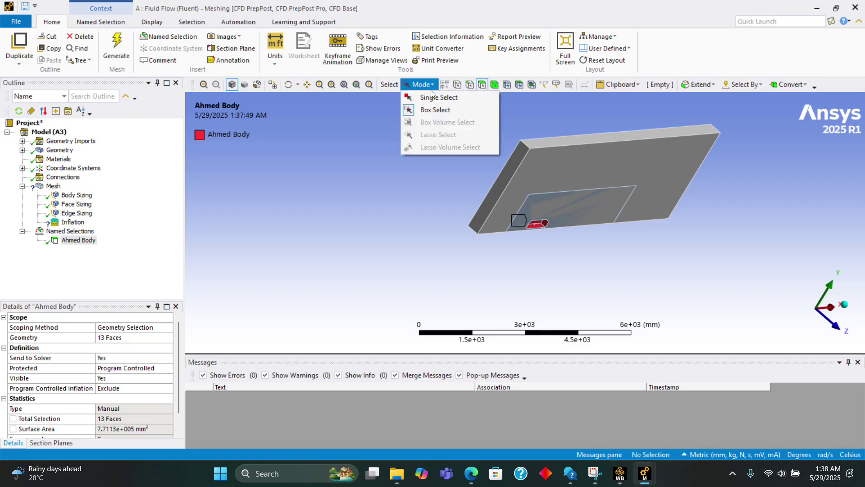
{"action": "left_click", "coordinate": [434, 100]}
{"action": "left_click", "coordinate": [506, 181]}
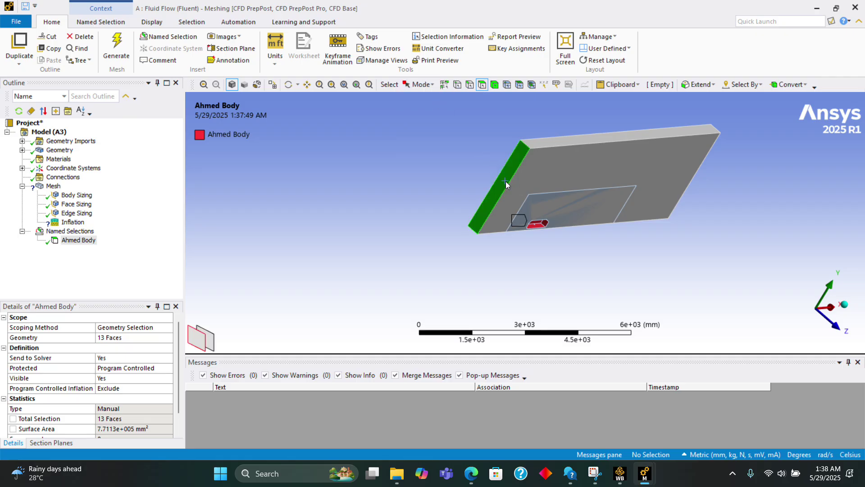
{"action": "left_click", "coordinate": [506, 181]}
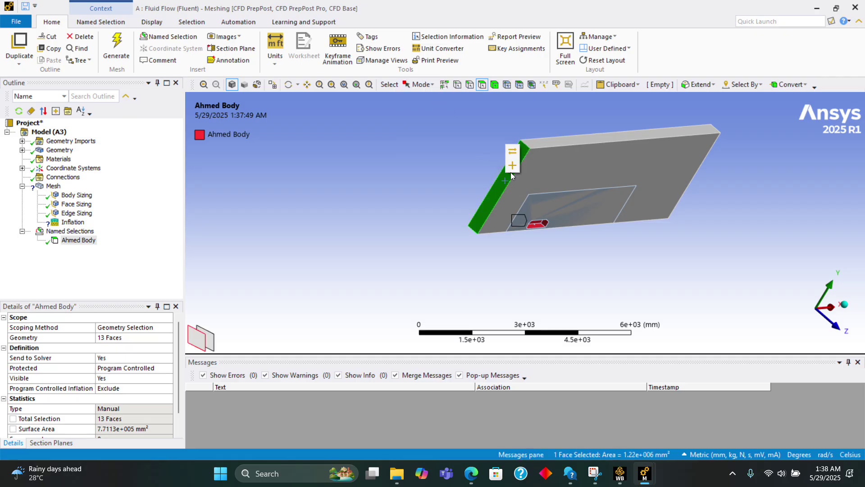
{"action": "left_click", "coordinate": [511, 170]}
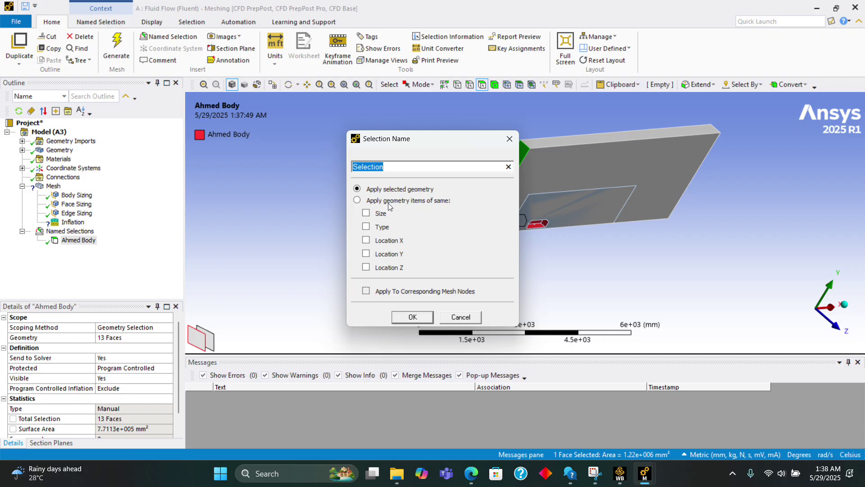
{"action": "type", "text": "Inlet"}
{"action": "key", "text": "Return"}
Step: Create a named selection called "Oulet" from the tunnel's end face behind the Ahmed body, and view the Named Selections group
{"action": "middle_click_drag", "start_coordinate": [406, 217], "coordinate": [545, 229]}
{"action": "left_click", "coordinate": [694, 197]}
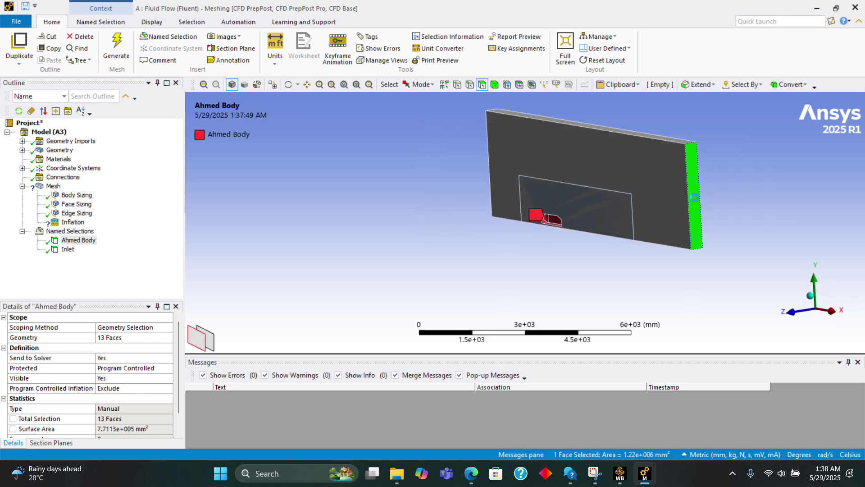
{"action": "type", "text": "Ou"}
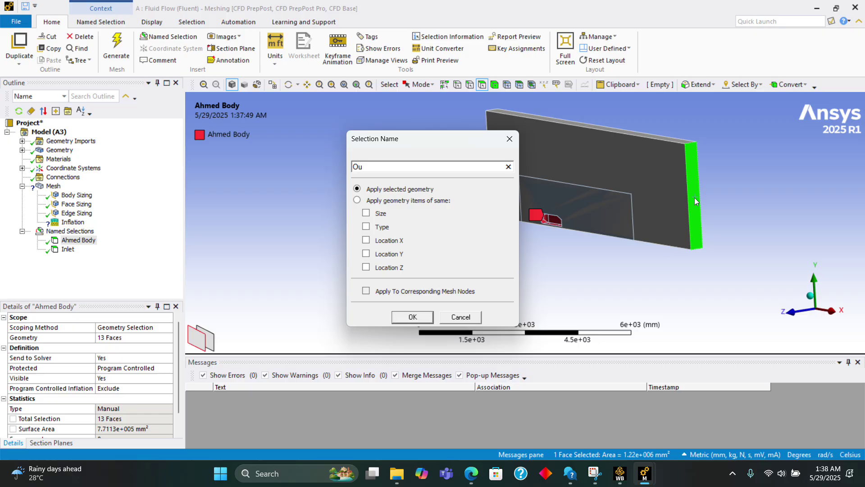
{"action": "type", "text": "ley"}
{"action": "key", "text": "BackSpace"}
{"action": "type", "text": "t"}
{"action": "key", "text": "Return"}
{"action": "left_click", "coordinate": [60, 231]}
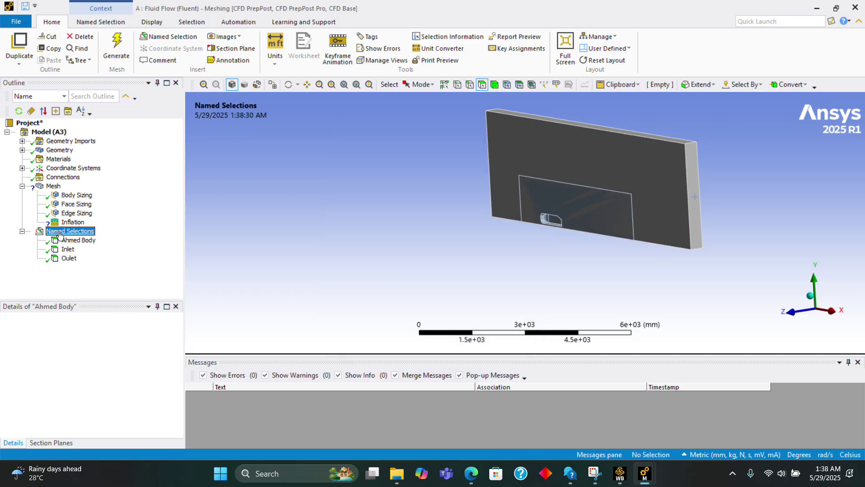
{"action": "middle_click_drag", "start_coordinate": [507, 228], "coordinate": [586, 234]}
{"action": "scroll", "coordinate": [585, 235], "scroll_direction": "down", "scroll_amount": 2}
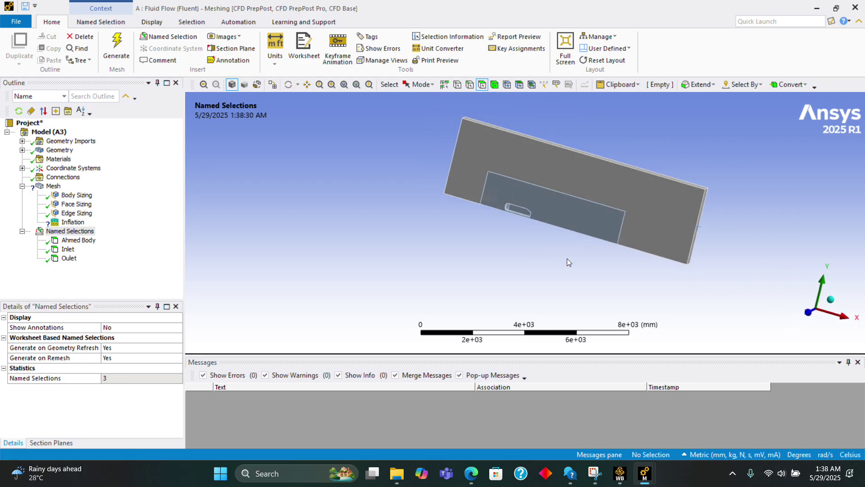
Step: Create a named selection called "Symetry" from the tunnel's large side face containing the Ahmed body cutout and the tunnel's top face
{"action": "middle_click_drag", "start_coordinate": [567, 263], "coordinate": [639, 301]}
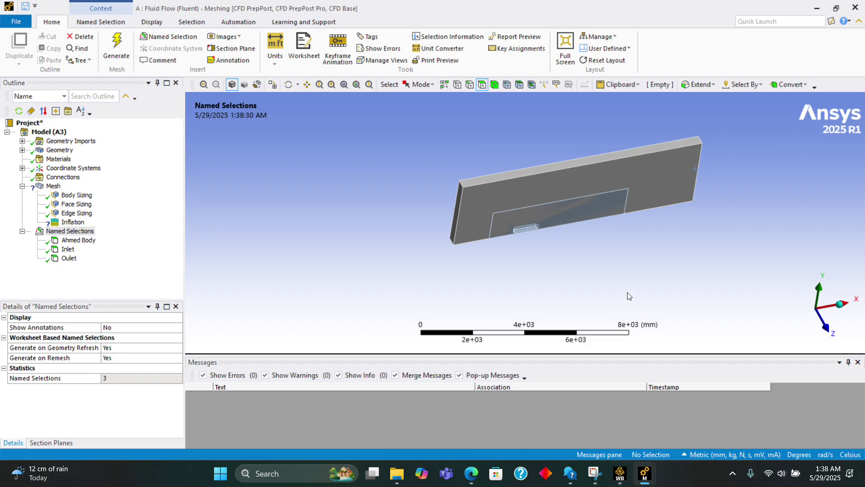
{"action": "middle_click_drag", "start_coordinate": [622, 285], "coordinate": [591, 239]}
{"action": "left_click_drag", "start_coordinate": [591, 239], "coordinate": [613, 291]}
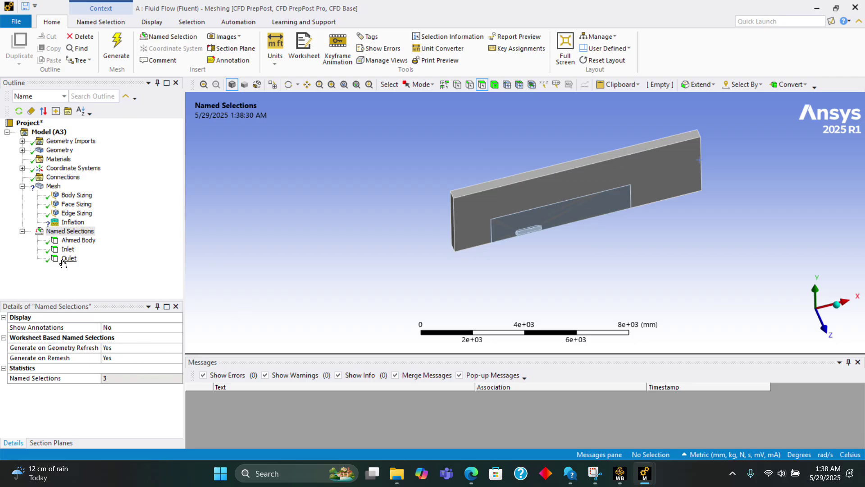
{"action": "left_click", "coordinate": [532, 198]}
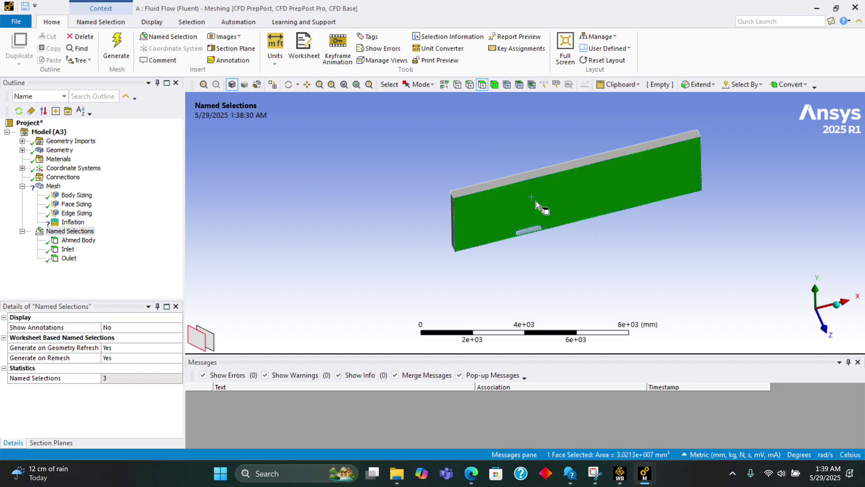
{"action": "middle_click_drag", "start_coordinate": [652, 258], "coordinate": [665, 284], "text": "ctrl"}
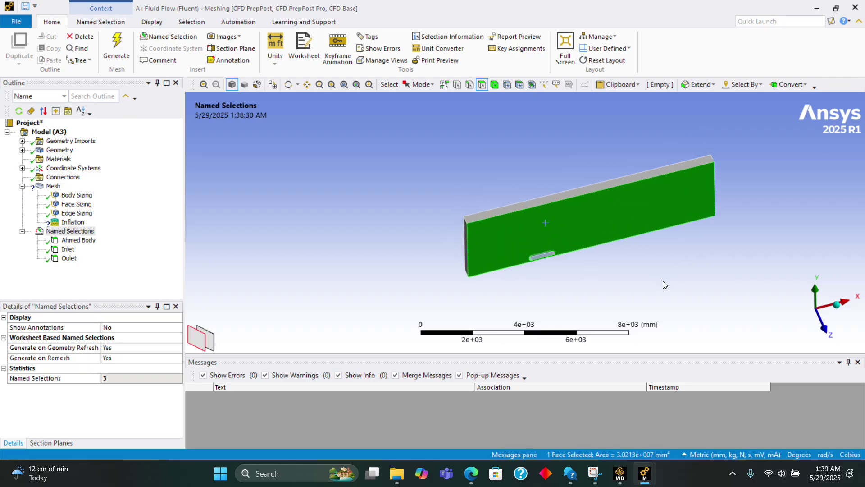
{"action": "left_click", "coordinate": [564, 202], "text": "ctrl"}
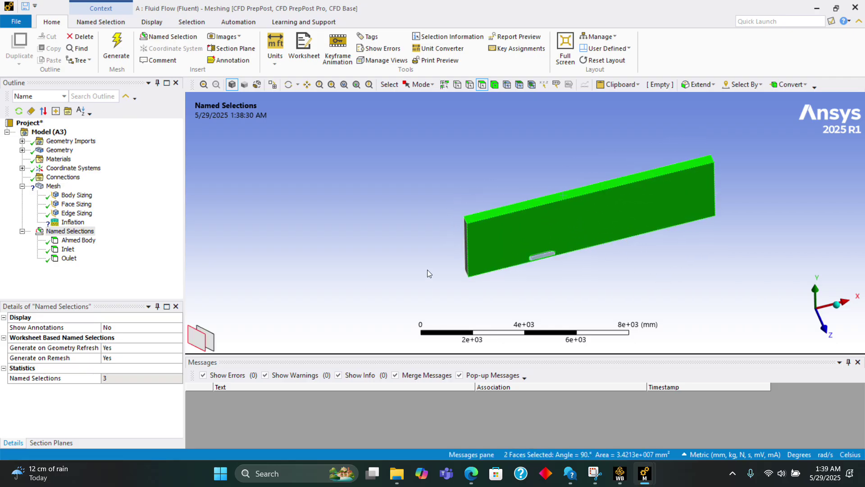
{"action": "type", "text": "nS"}
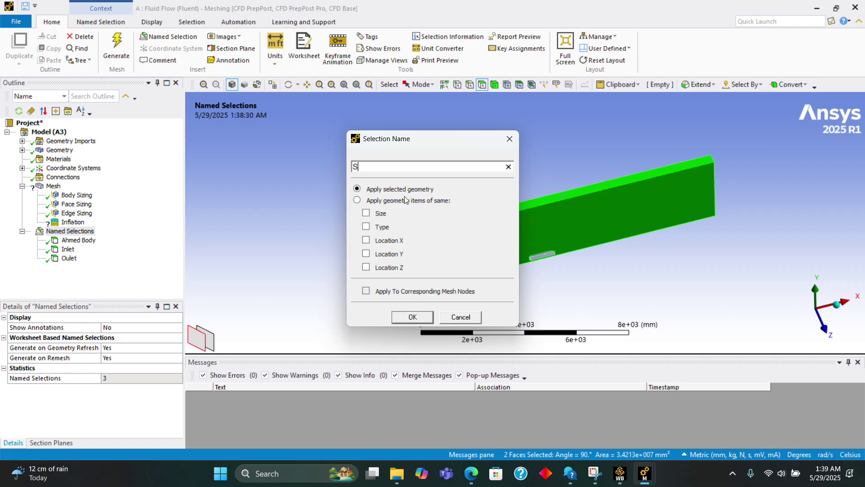
{"action": "type", "text": "ymetry"}
{"action": "left_click", "coordinate": [413, 317]}
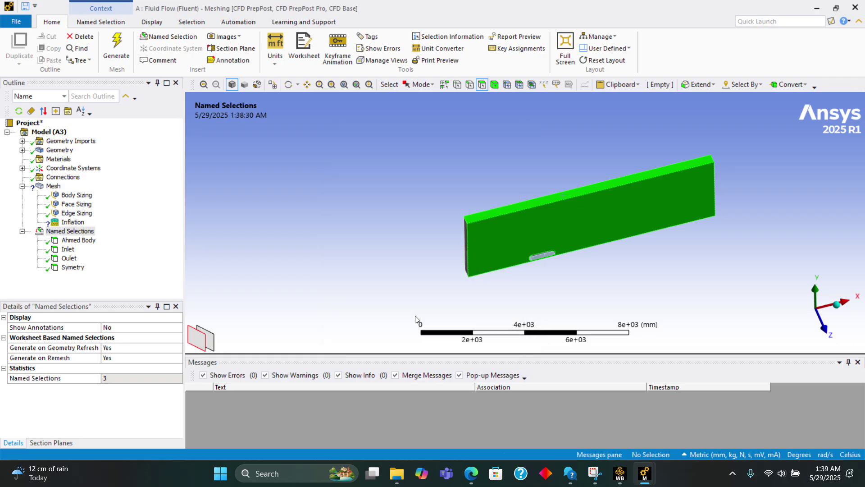
Step: Create a named selection called "Wall" from the tunnel's large side face opposite the symmetry plane
{"action": "middle_click_drag", "start_coordinate": [685, 279], "coordinate": [719, 323]}
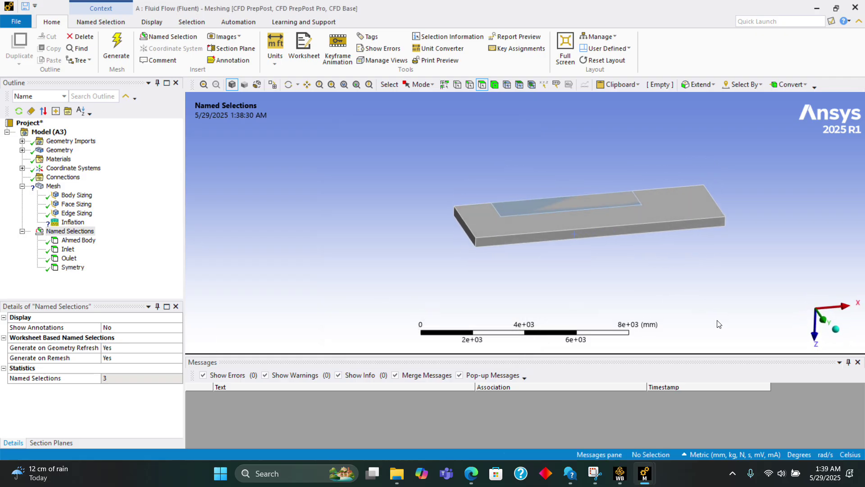
{"action": "left_click", "coordinate": [655, 212]}
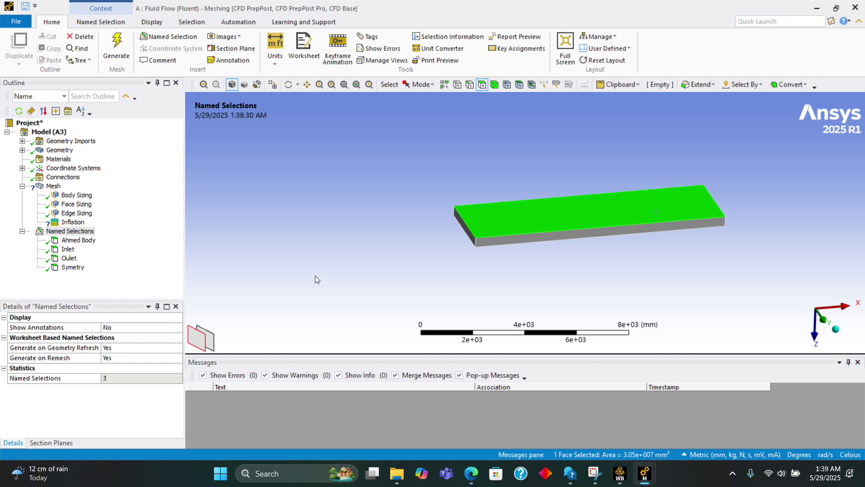
{"action": "scroll", "coordinate": [592, 276], "scroll_direction": "down", "scroll_amount": 1}
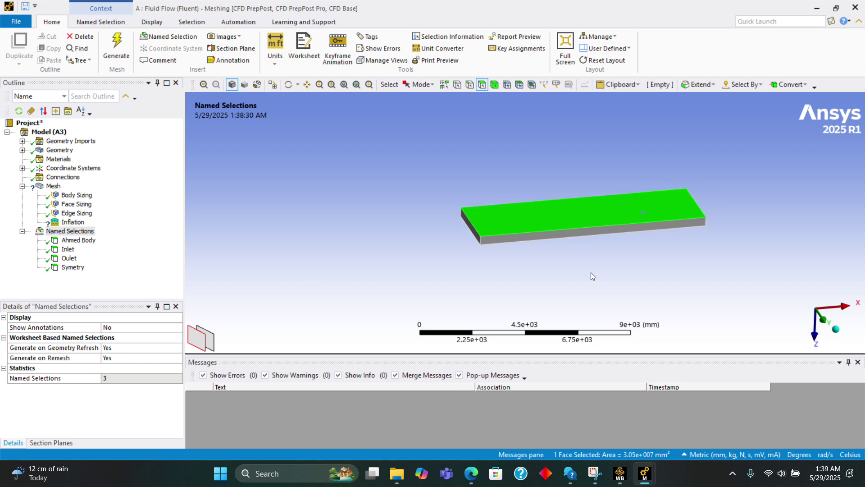
{"action": "key", "text": "n"}
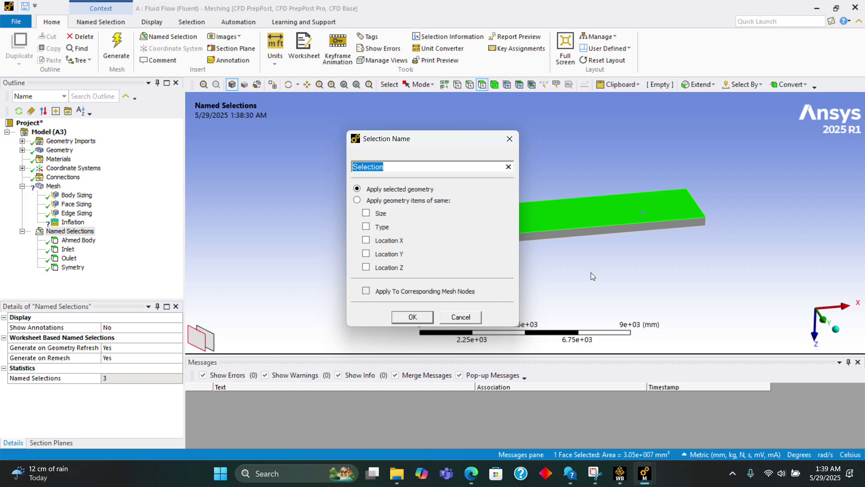
{"action": "type", "text": "Wall"}
{"action": "key", "text": "Return"}
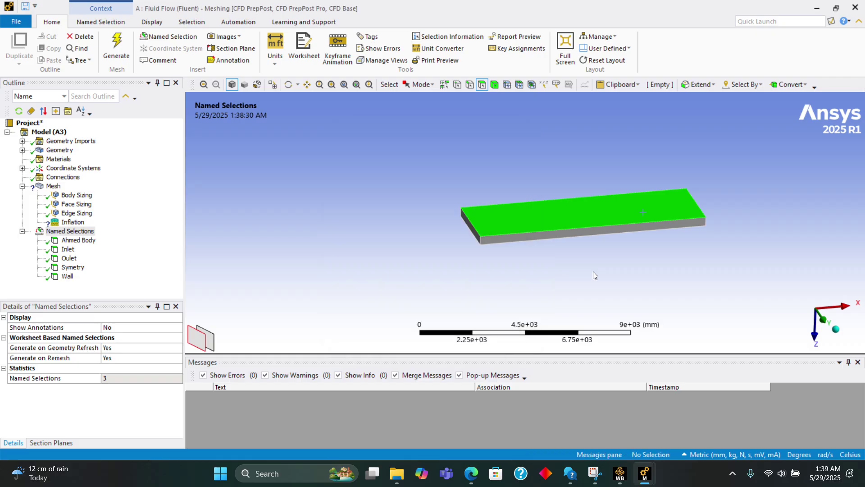
Step: Create a named selection called "Ground" from the tunnel's long bottom face beneath the Ahmed body
{"action": "middle_click_drag", "start_coordinate": [593, 275], "coordinate": [705, 190]}
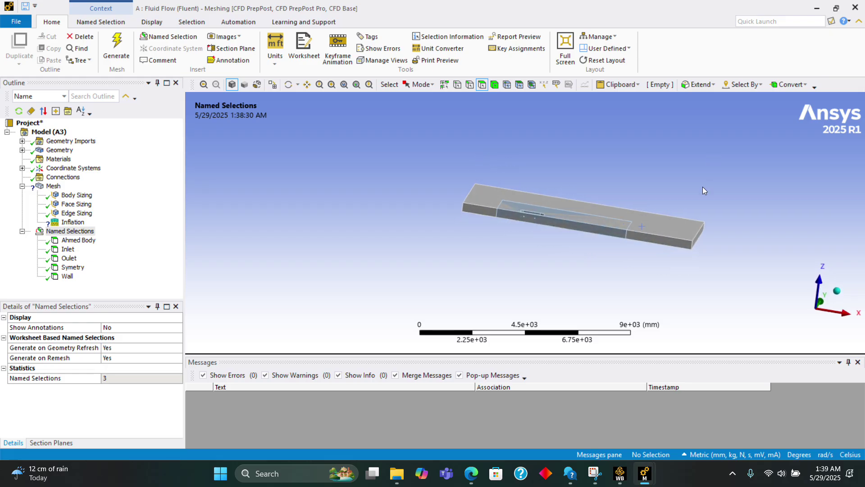
{"action": "left_click", "coordinate": [647, 245]}
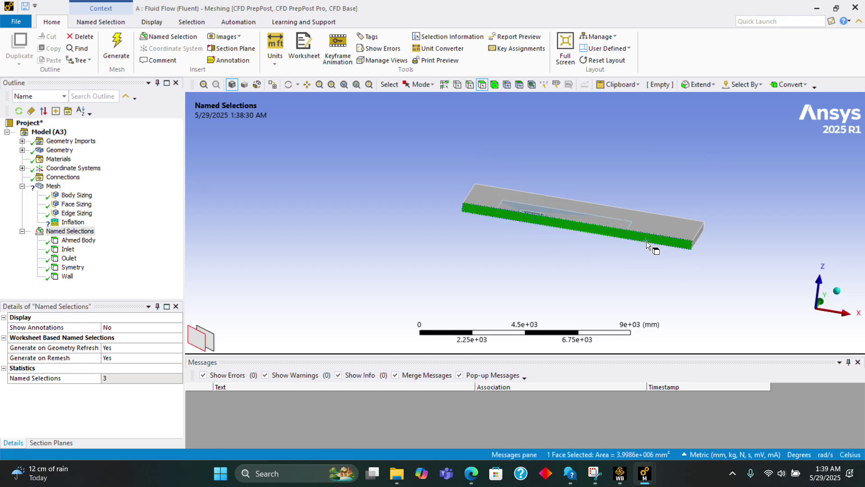
{"action": "key", "text": "n"}
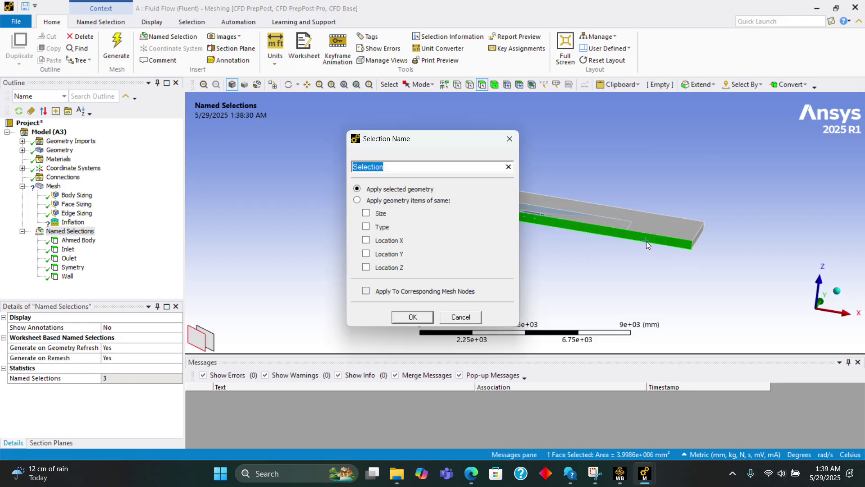
{"action": "type", "text": "Ground"}
{"action": "key", "text": "Return"}
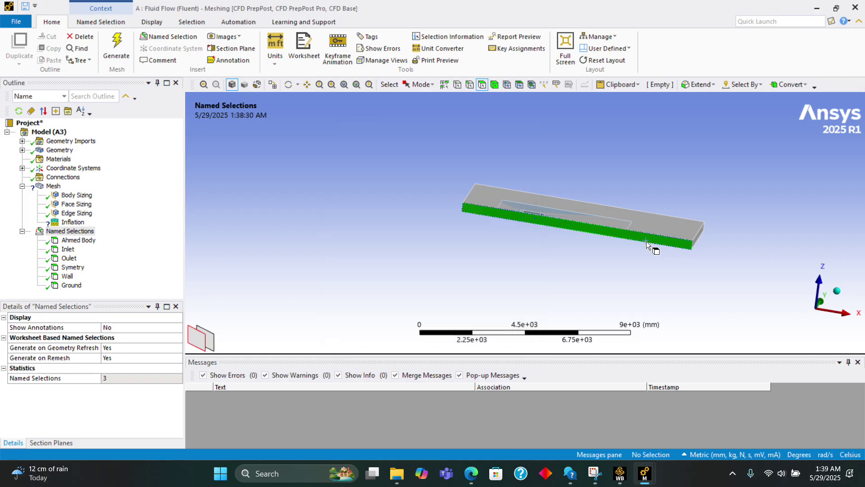
Step: Review the faces assigned to the Ahmed Body, Inlet, Oulet, Symetry, Wall and Ground named selections on the model
{"action": "middle_click_drag", "start_coordinate": [648, 244], "coordinate": [655, 288]}
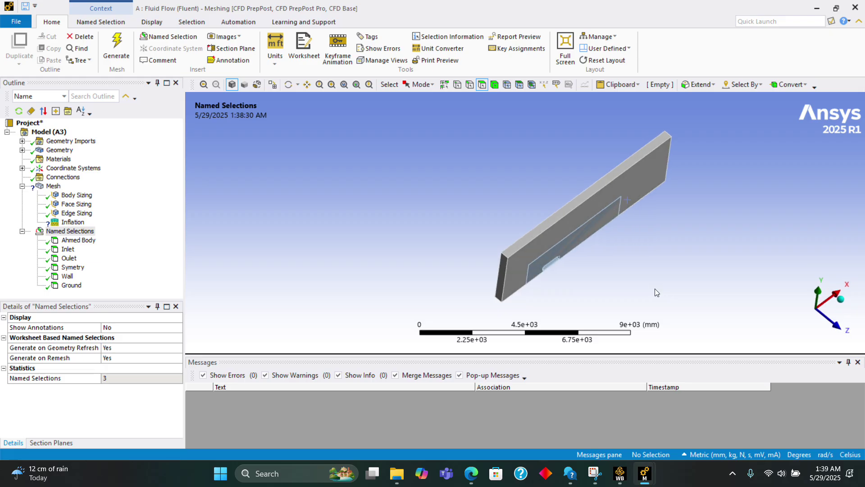
{"action": "left_click", "coordinate": [72, 241]}
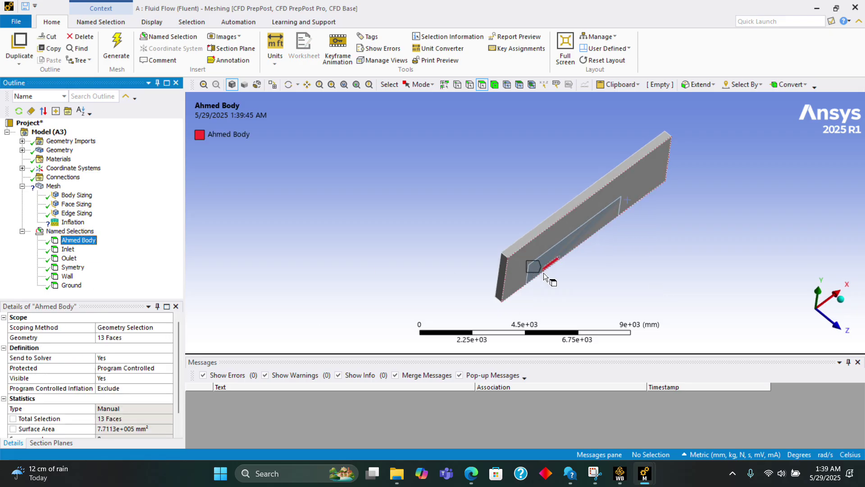
{"action": "middle_click_drag", "start_coordinate": [579, 266], "coordinate": [685, 323]}
{"action": "left_click", "coordinate": [68, 249]}
{"action": "left_click", "coordinate": [69, 258]}
{"action": "left_click", "coordinate": [87, 269]}
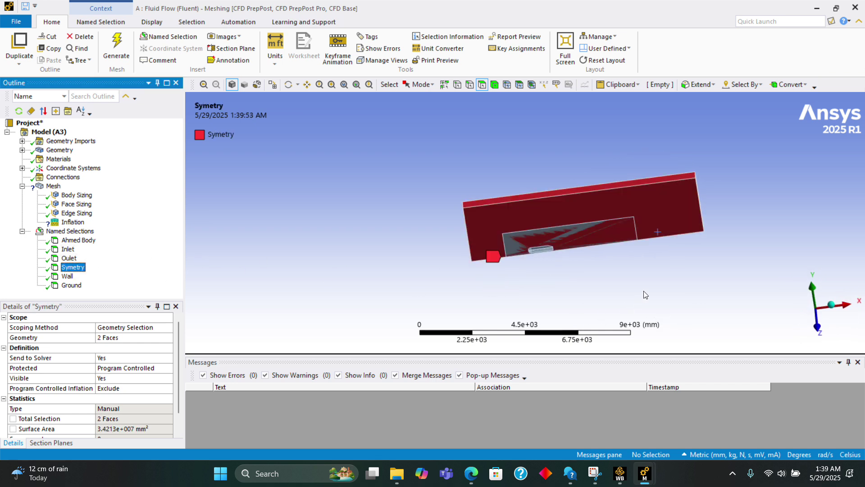
{"action": "middle_click_drag", "start_coordinate": [648, 294], "coordinate": [593, 241]}
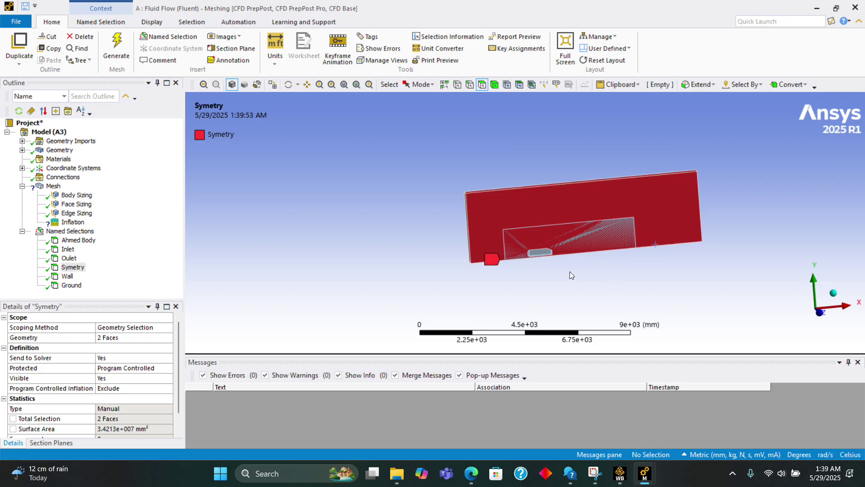
{"action": "scroll", "coordinate": [612, 275], "scroll_direction": "up", "scroll_amount": 5}
{"action": "scroll", "coordinate": [612, 277], "scroll_direction": "down", "scroll_amount": 2}
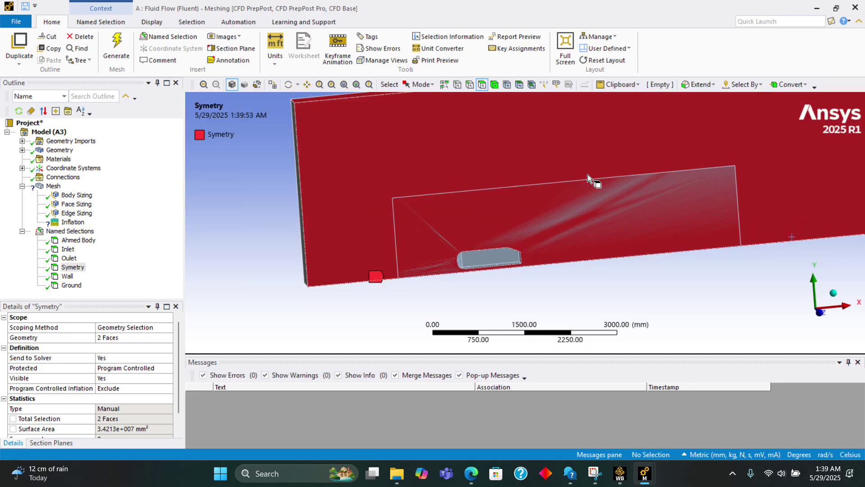
{"action": "middle_click_drag", "start_coordinate": [588, 174], "coordinate": [537, 182]}
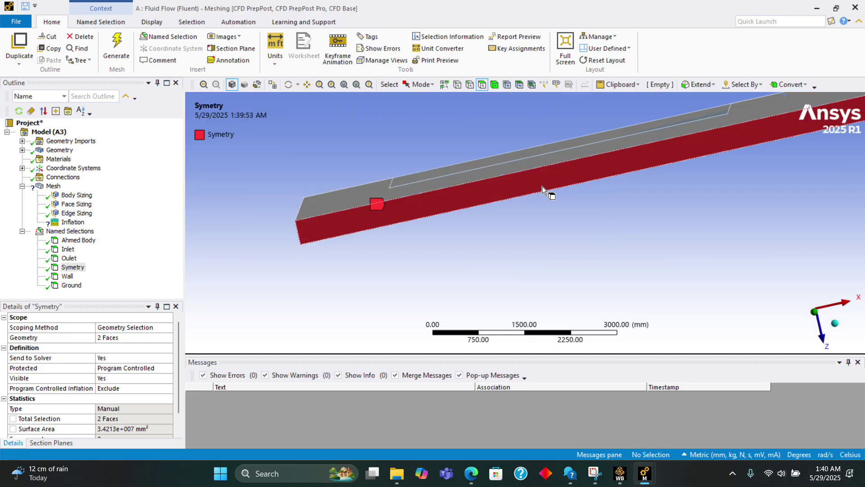
{"action": "left_click", "coordinate": [67, 276]}
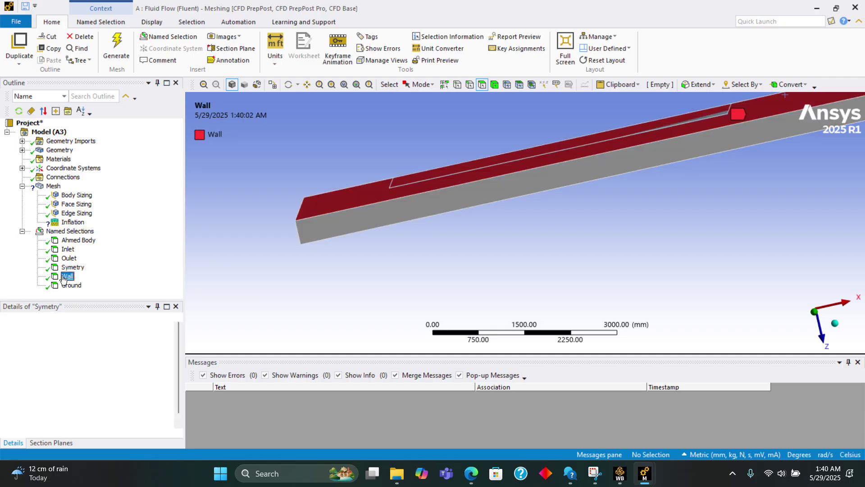
{"action": "middle_click_drag", "start_coordinate": [541, 235], "coordinate": [446, 259]}
{"action": "left_click", "coordinate": [71, 285]}
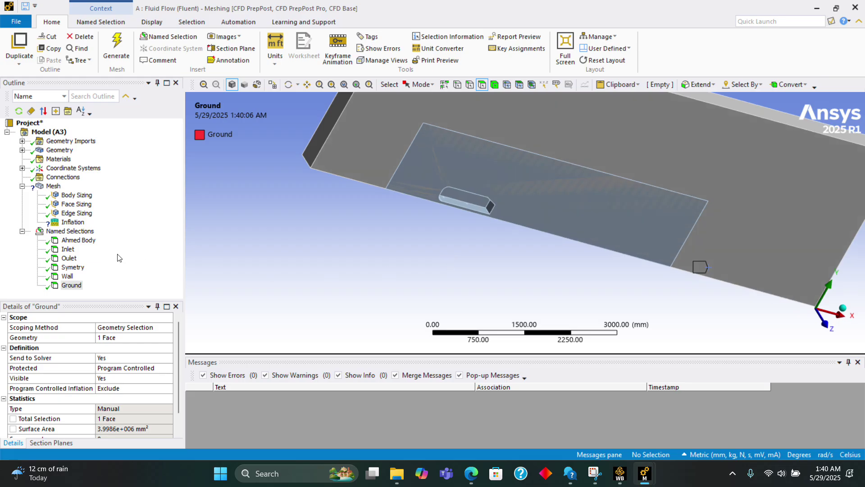
Step: Scope the inflation's boundary by Named Selections and assign the "Ahmed Body" selection to it
{"action": "left_click", "coordinate": [73, 222]}
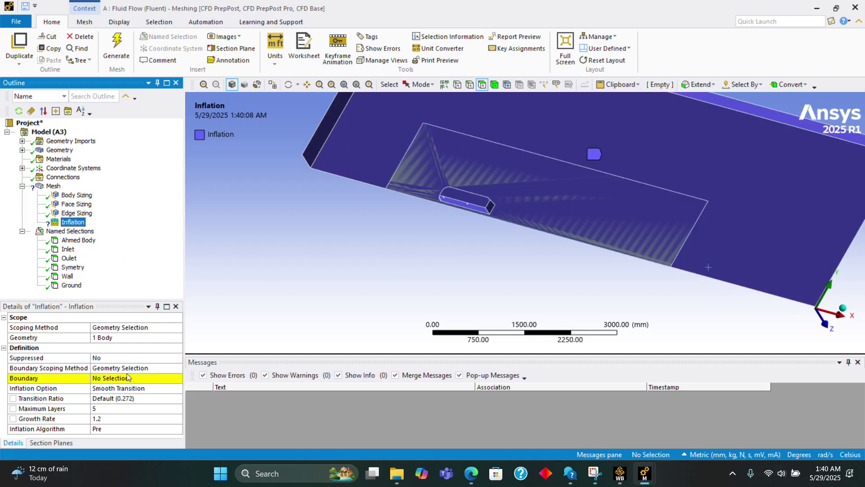
{"action": "left_click", "coordinate": [148, 369]}
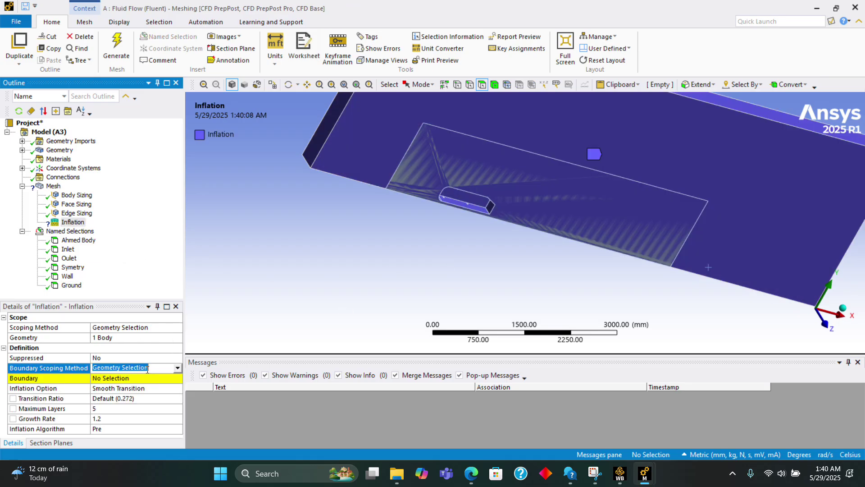
{"action": "left_click", "coordinate": [177, 368]}
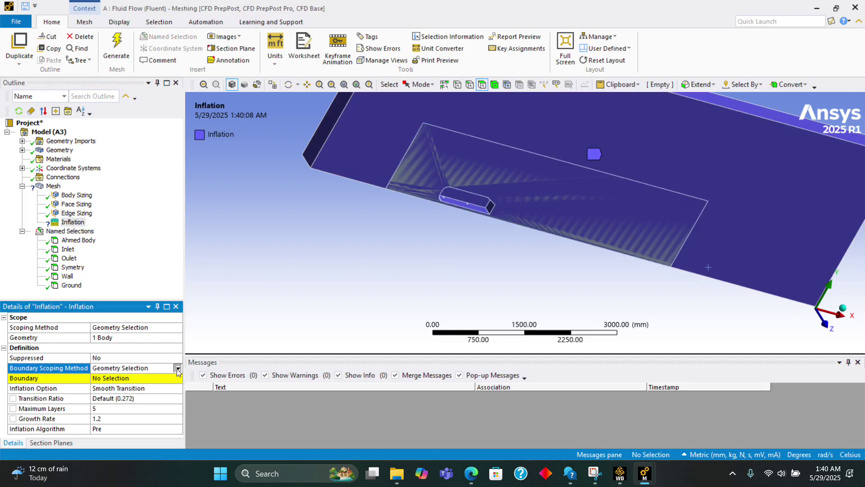
{"action": "left_click", "coordinate": [134, 380]}
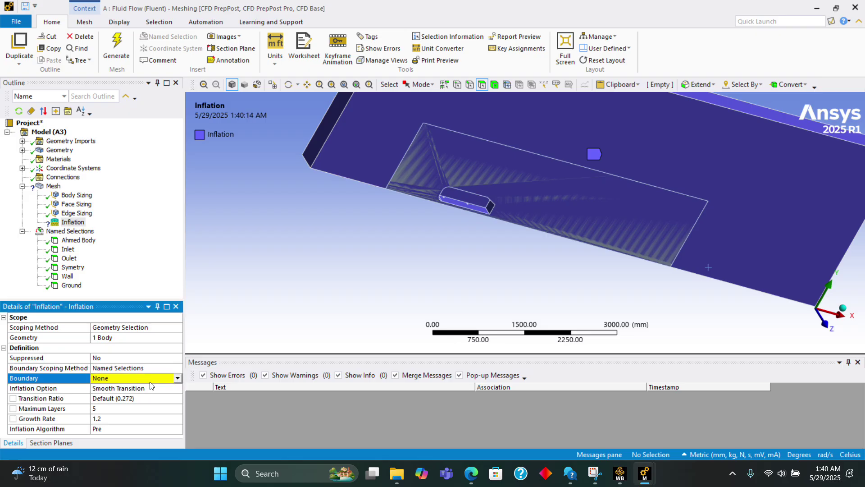
{"action": "left_click", "coordinate": [177, 377]}
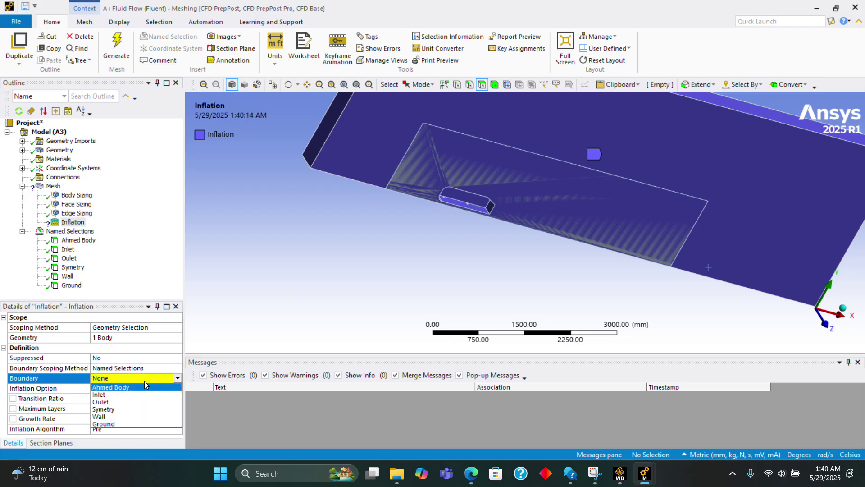
{"action": "left_click", "coordinate": [110, 386]}
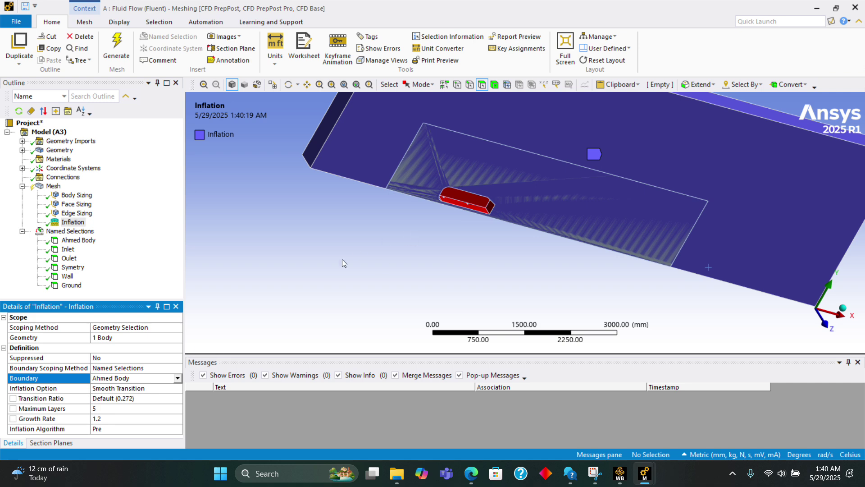
Step: Set the inflation option to First Layer Thickness with a first layer height of 0.0001, and generate the mesh
{"action": "left_click", "coordinate": [126, 390]}
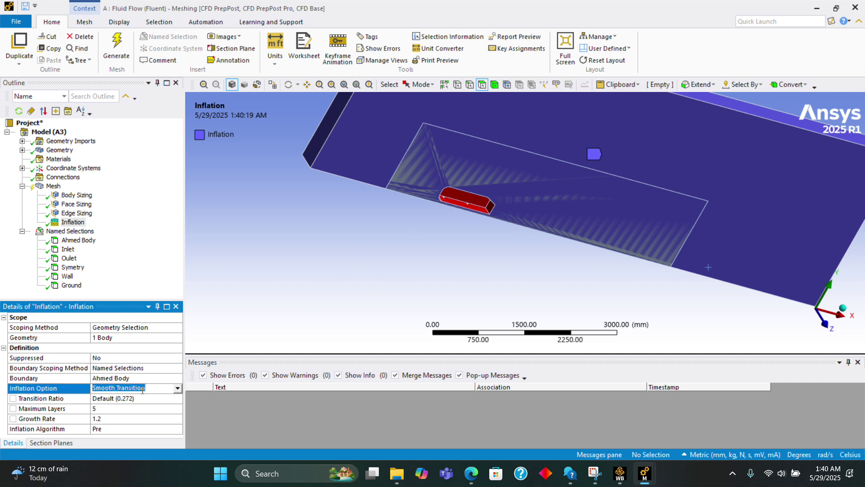
{"action": "left_click", "coordinate": [177, 388]}
{"action": "left_click", "coordinate": [122, 410]}
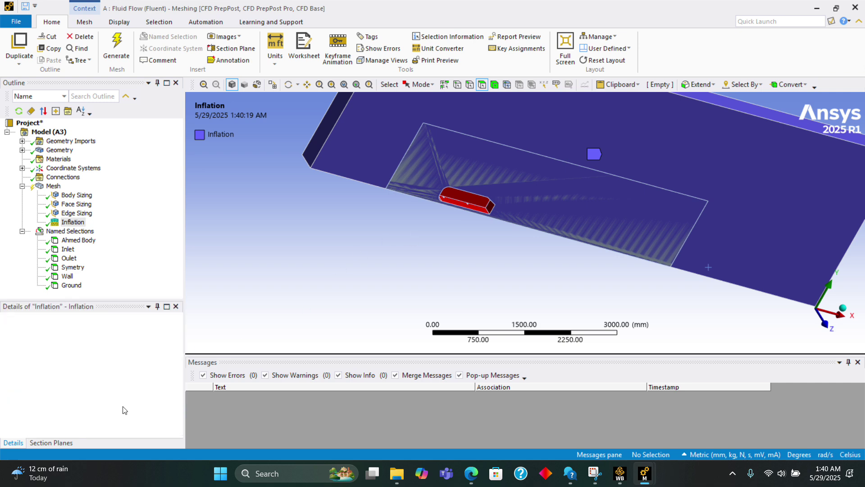
{"action": "left_click", "coordinate": [119, 399]}
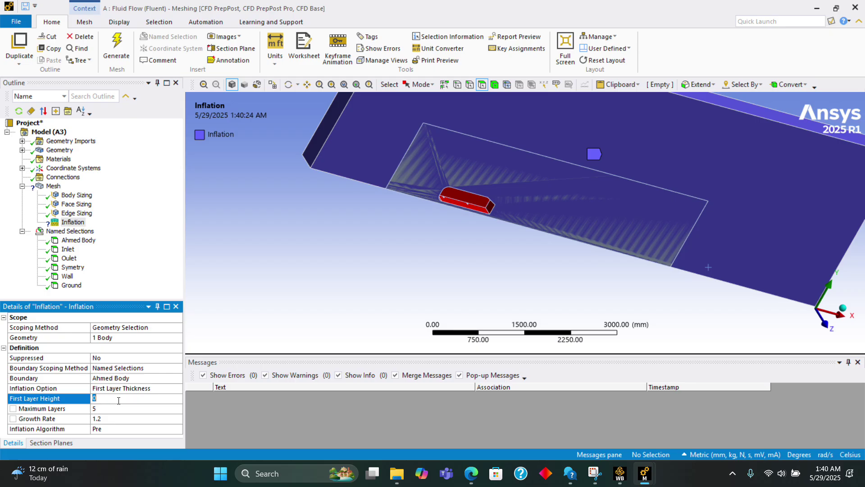
{"action": "type", "text": "0.0001"}
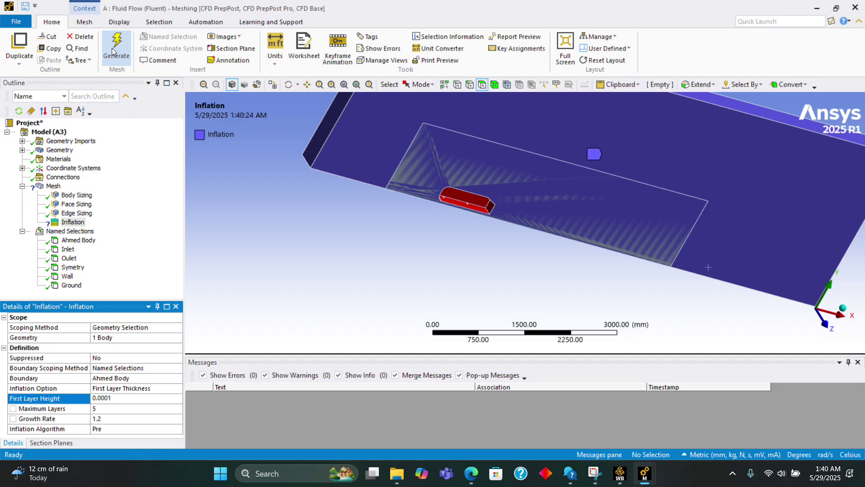
{"action": "key", "text": "Return"}
{"action": "left_click", "coordinate": [114, 53]}
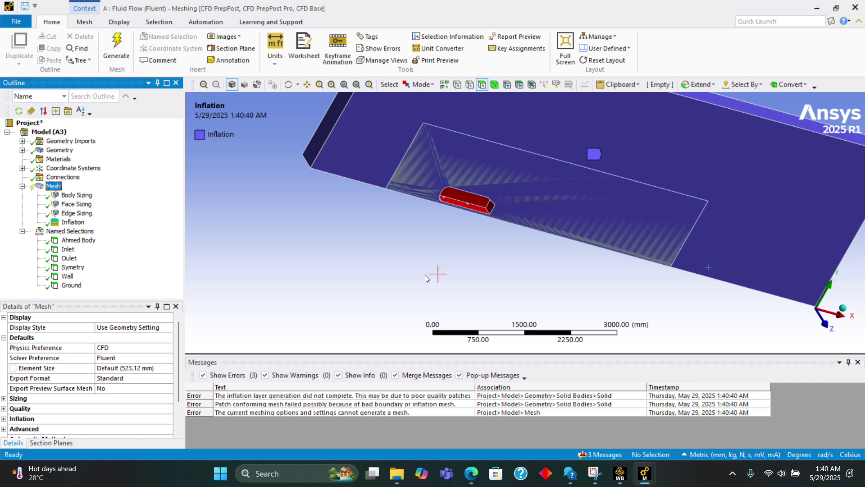
Step: Try to generate the mesh again with the current inflation settings and display the mesh on the tunnel
{"action": "scroll", "coordinate": [446, 272], "scroll_direction": "down", "scroll_amount": 4}
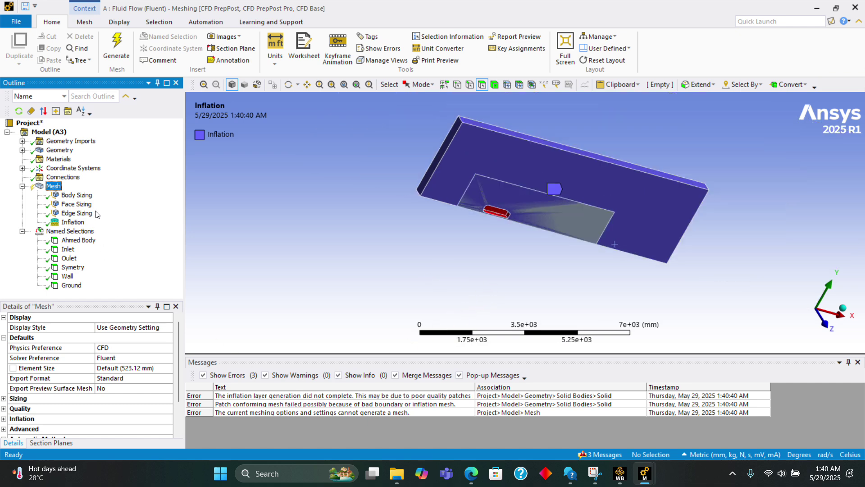
{"action": "left_click", "coordinate": [116, 52]}
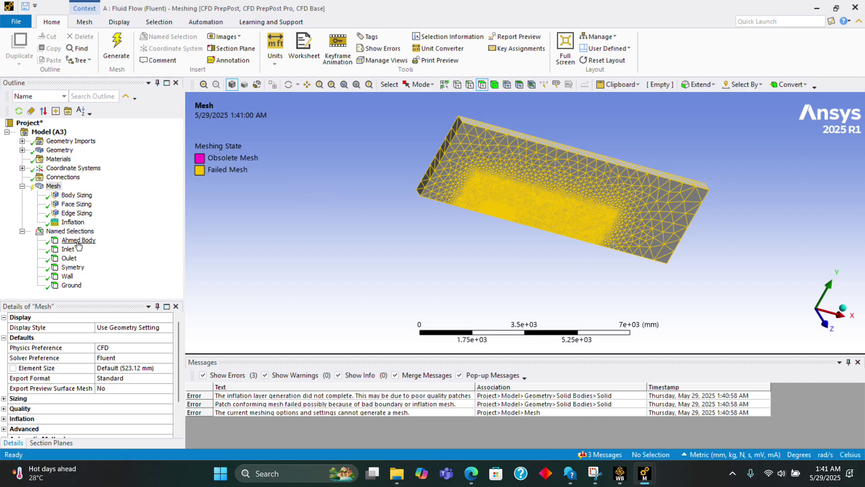
{"action": "left_click", "coordinate": [53, 186]}
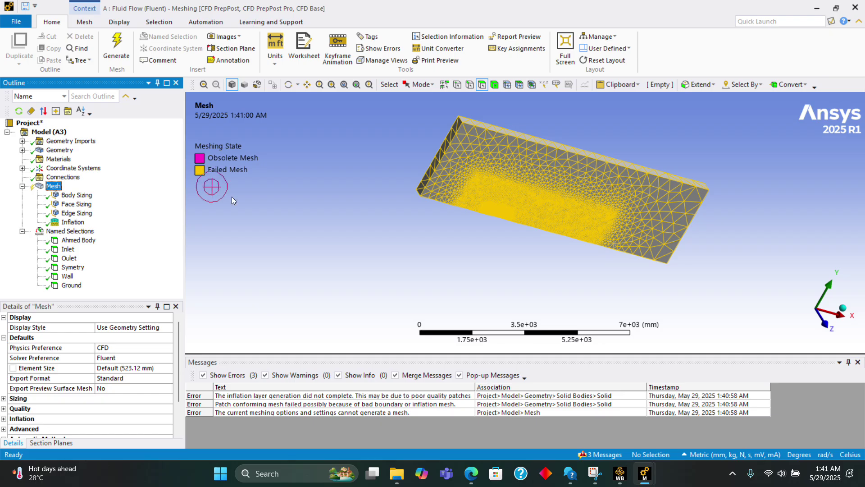
{"action": "scroll", "coordinate": [326, 194], "scroll_direction": "down", "scroll_amount": 2}
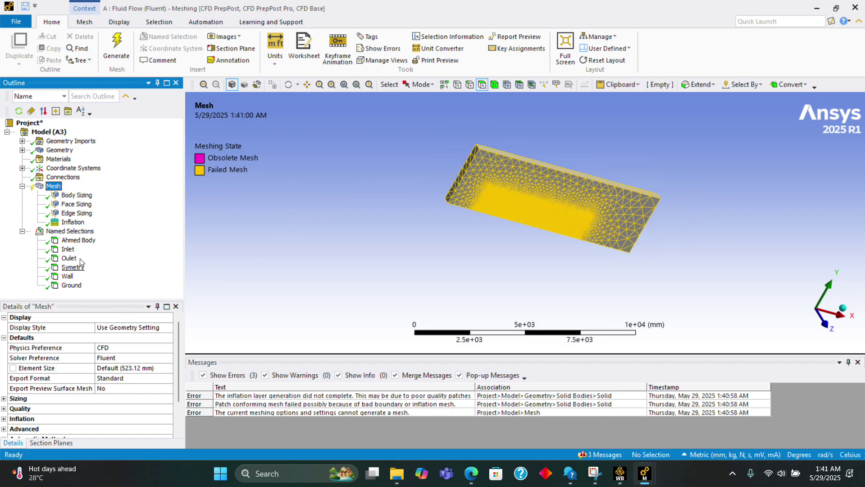
Step: Check the first layer height in the inflation's settings
{"action": "left_click", "coordinate": [73, 222]}
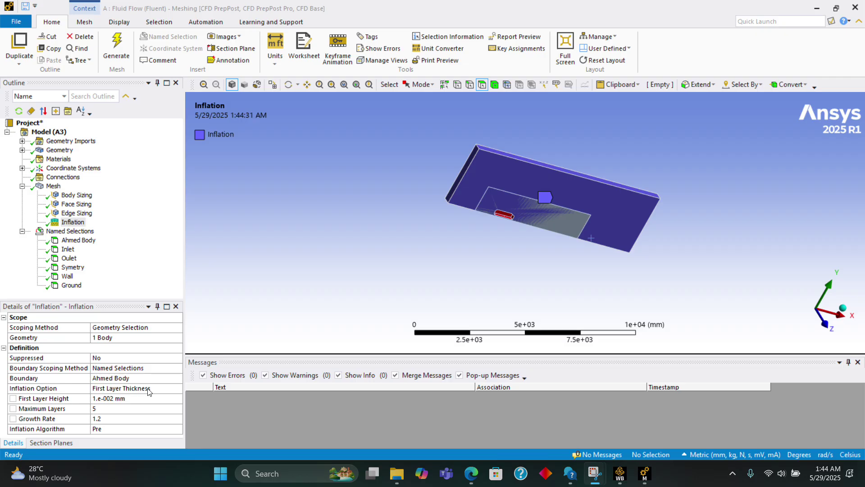
{"action": "left_click", "coordinate": [115, 399]}
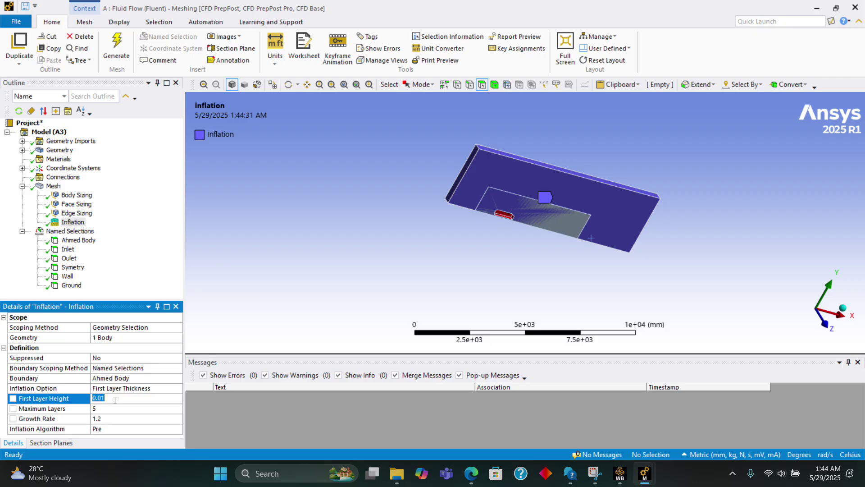
{"action": "left_click", "coordinate": [316, 300]}
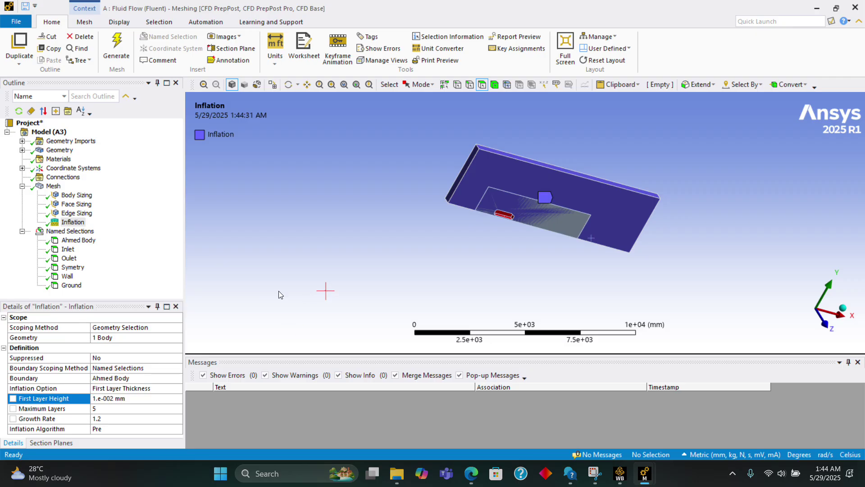
Step: Display the generated mesh and examine the elements along the Ahmed body's lower front edge up close
{"action": "left_click", "coordinate": [40, 188]}
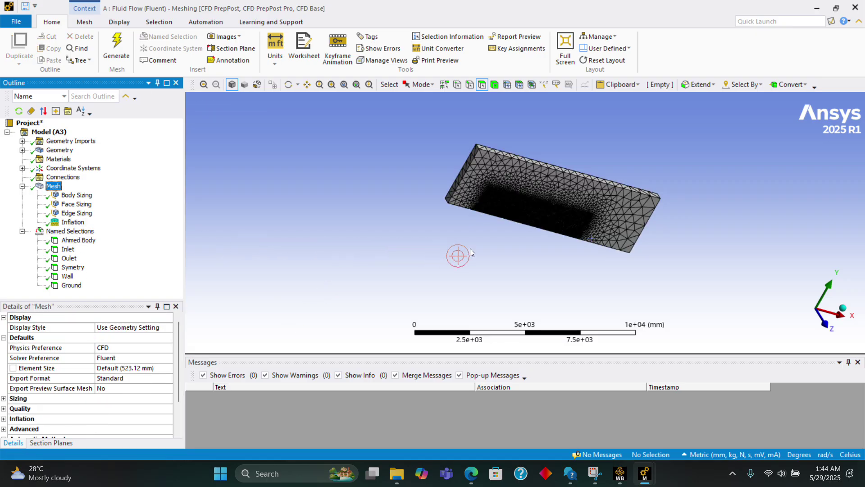
{"action": "scroll", "coordinate": [470, 252], "scroll_direction": "up", "scroll_amount": 10}
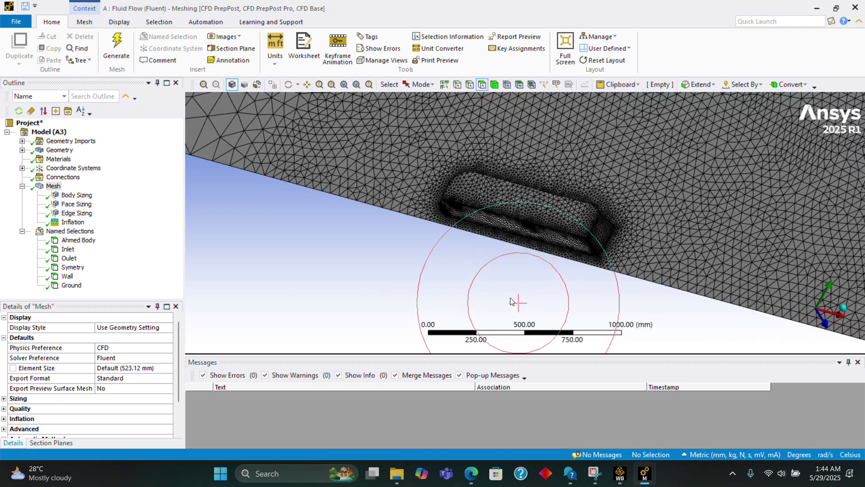
{"action": "scroll", "coordinate": [509, 279], "scroll_direction": "up", "scroll_amount": 3}
{"action": "scroll", "coordinate": [476, 195], "scroll_direction": "up", "scroll_amount": 2}
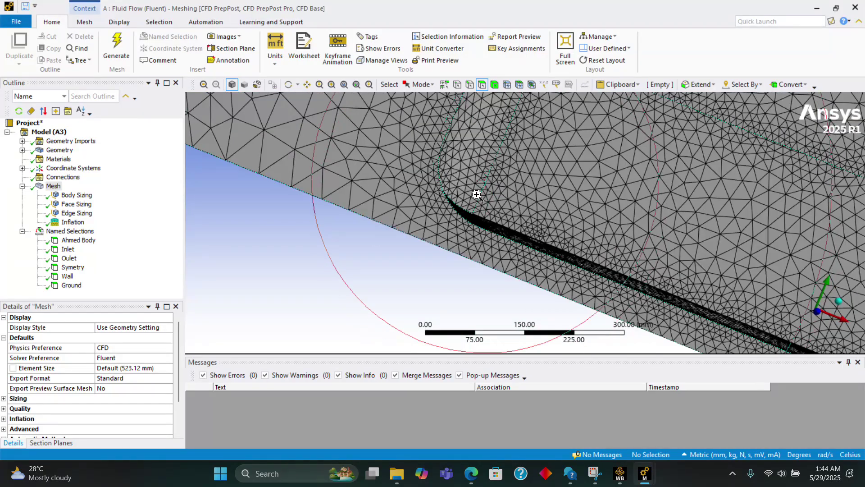
{"action": "scroll", "coordinate": [524, 272], "scroll_direction": "up", "scroll_amount": 2}
{"action": "scroll", "coordinate": [525, 288], "scroll_direction": "up", "scroll_amount": 2}
{"action": "scroll", "coordinate": [540, 266], "scroll_direction": "up", "scroll_amount": 2}
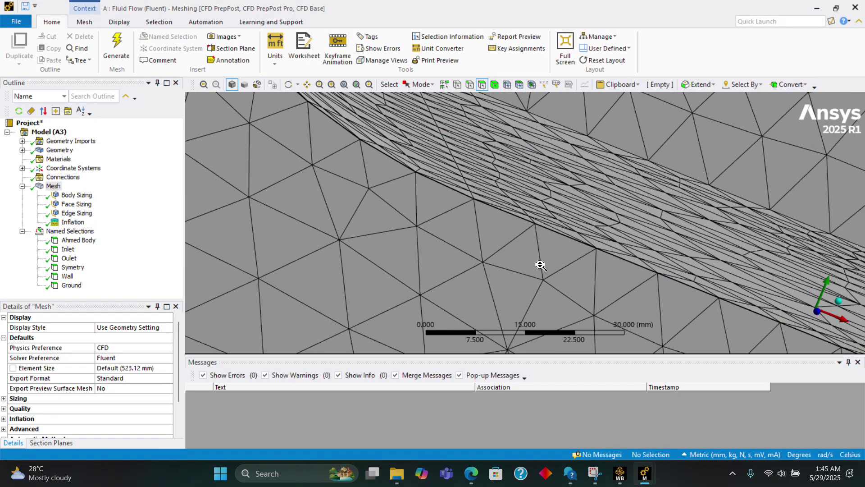
{"action": "middle_click_drag", "start_coordinate": [541, 264], "coordinate": [450, 264]}
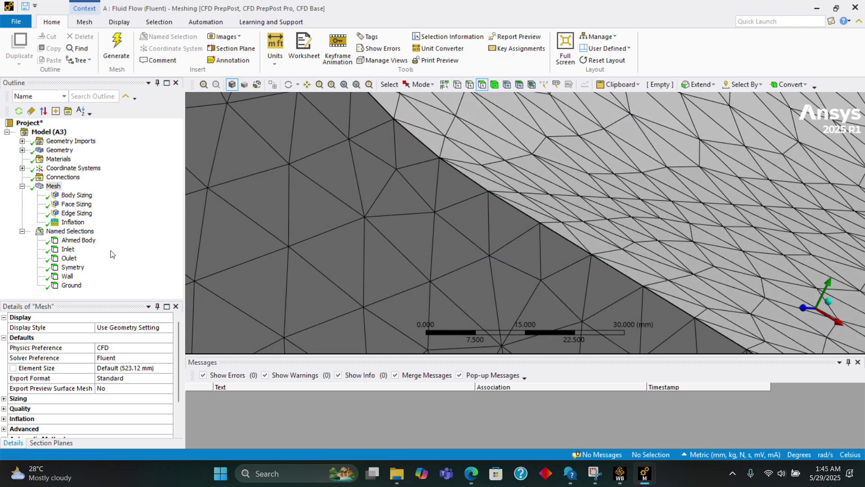
Step: Set the inflation's maximum layers to 10 and regenerate the mesh
{"action": "left_click", "coordinate": [75, 222]}
{"action": "scroll", "coordinate": [464, 242], "scroll_direction": "down", "scroll_amount": 1}
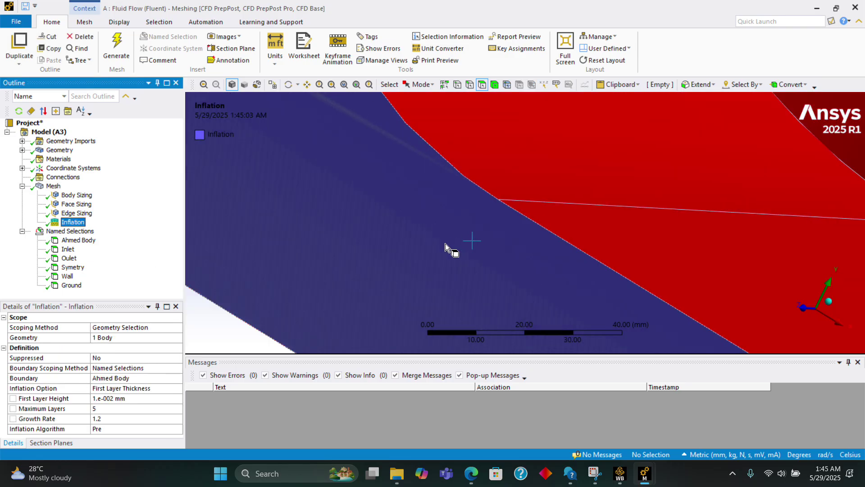
{"action": "scroll", "coordinate": [334, 265], "scroll_direction": "down", "scroll_amount": 1}
{"action": "scroll", "coordinate": [335, 265], "scroll_direction": "down", "scroll_amount": 1}
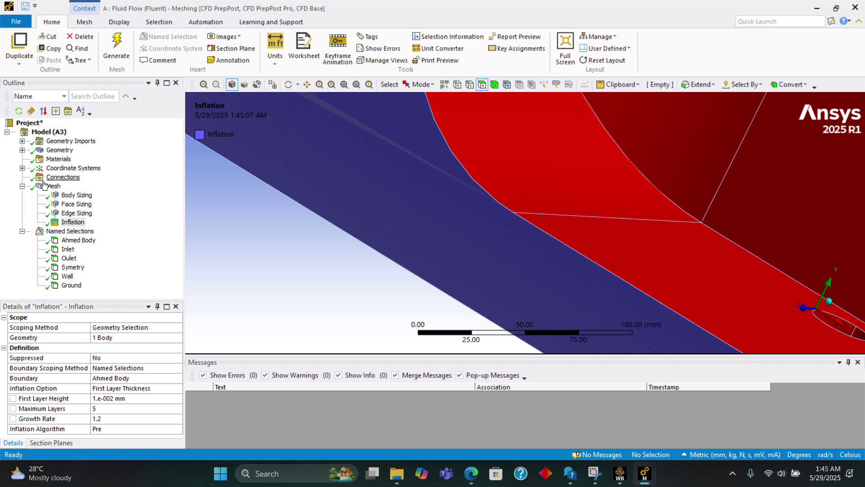
{"action": "left_click", "coordinate": [105, 408]}
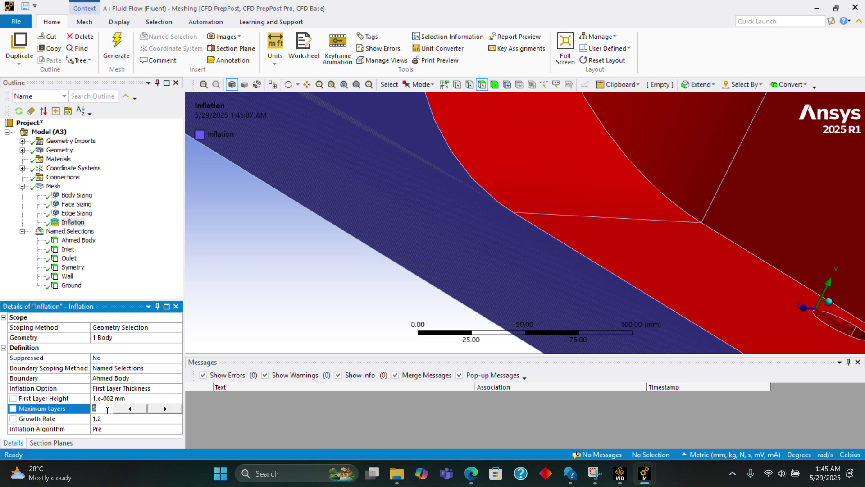
{"action": "type", "text": "10"}
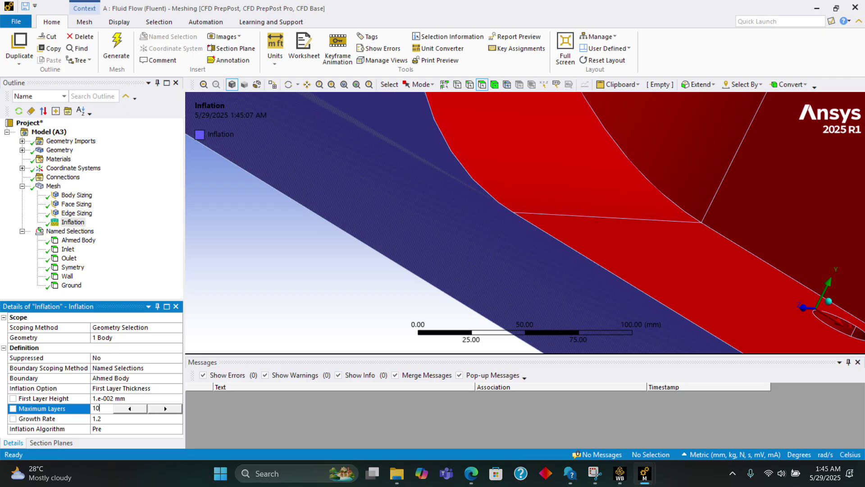
{"action": "left_click", "coordinate": [116, 49]}
Step: Examine the inflation layers in the regenerated mesh along the Ahmed body's lower edge, up close and from farther out
{"action": "scroll", "coordinate": [411, 159], "scroll_direction": "down", "scroll_amount": 5}
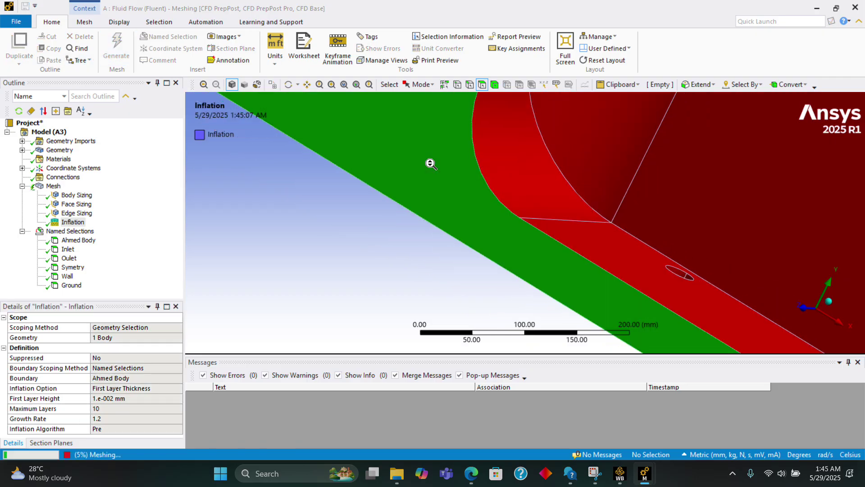
{"action": "mouse_move", "coordinate": [506, 225]}
{"action": "middle_mouse_down"}
{"action": "mouse_move", "coordinate": [455, 238]}
{"action": "mouse_move", "coordinate": [489, 245]}
{"action": "middle_mouse_up"}
{"action": "scroll", "coordinate": [499, 246], "scroll_direction": "down", "scroll_amount": 2}
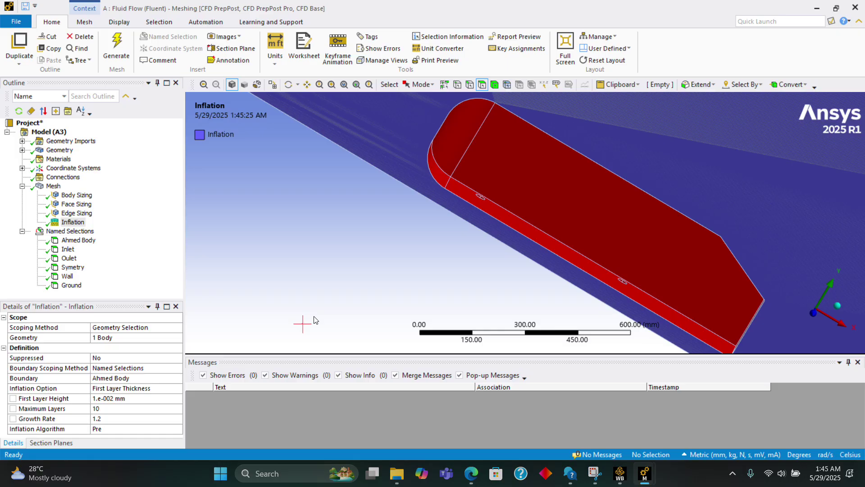
{"action": "scroll", "coordinate": [518, 255], "scroll_direction": "up", "scroll_amount": 6}
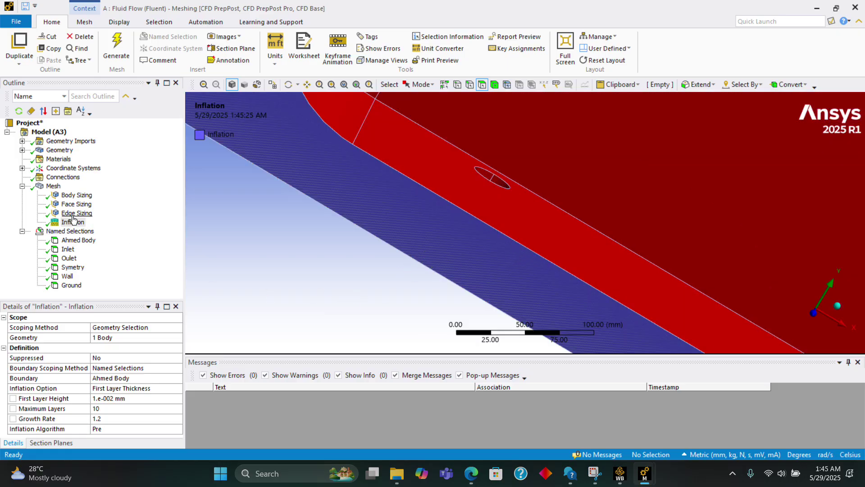
{"action": "left_click", "coordinate": [55, 186]}
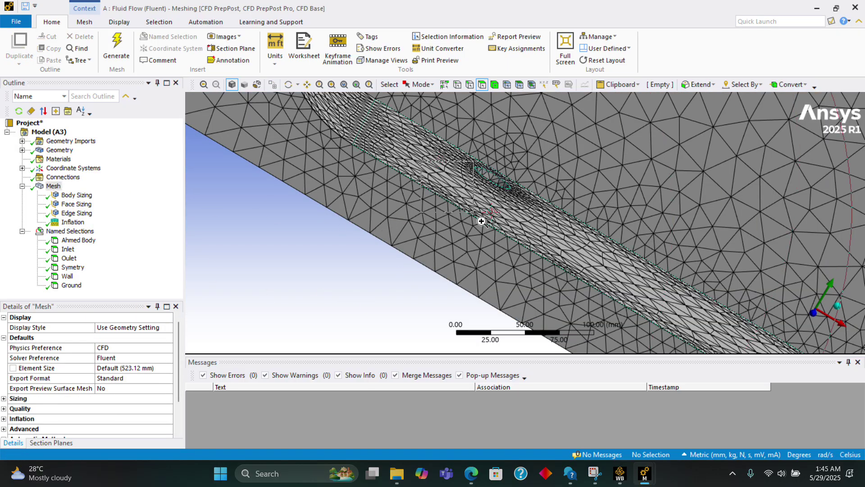
{"action": "scroll", "coordinate": [488, 262], "scroll_direction": "up", "scroll_amount": 3}
{"action": "scroll", "coordinate": [564, 293], "scroll_direction": "up", "scroll_amount": 3}
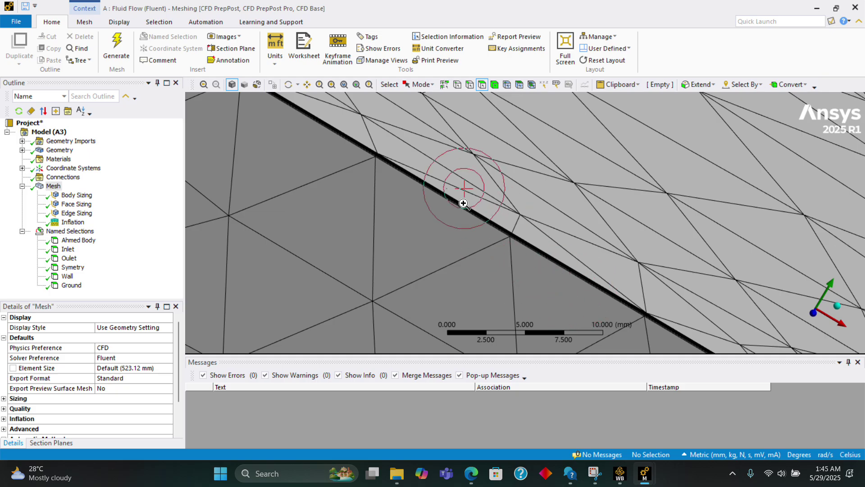
{"action": "scroll", "coordinate": [464, 194], "scroll_direction": "up", "scroll_amount": 3}
{"action": "scroll", "coordinate": [464, 158], "scroll_direction": "up", "scroll_amount": 5}
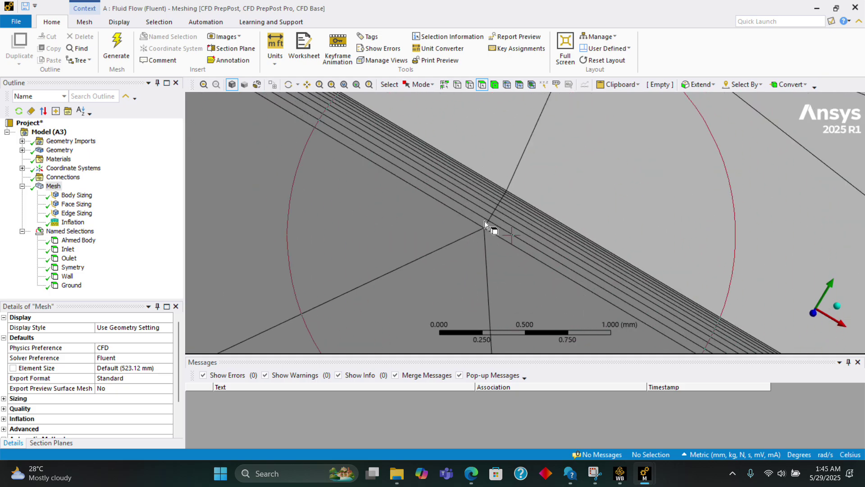
{"action": "scroll", "coordinate": [518, 205], "scroll_direction": "down", "scroll_amount": 9}
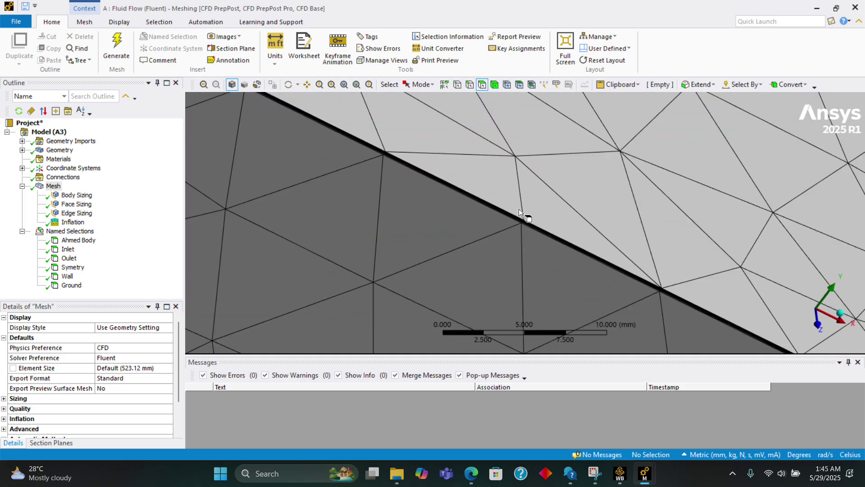
{"action": "scroll", "coordinate": [524, 211], "scroll_direction": "down", "scroll_amount": 3}
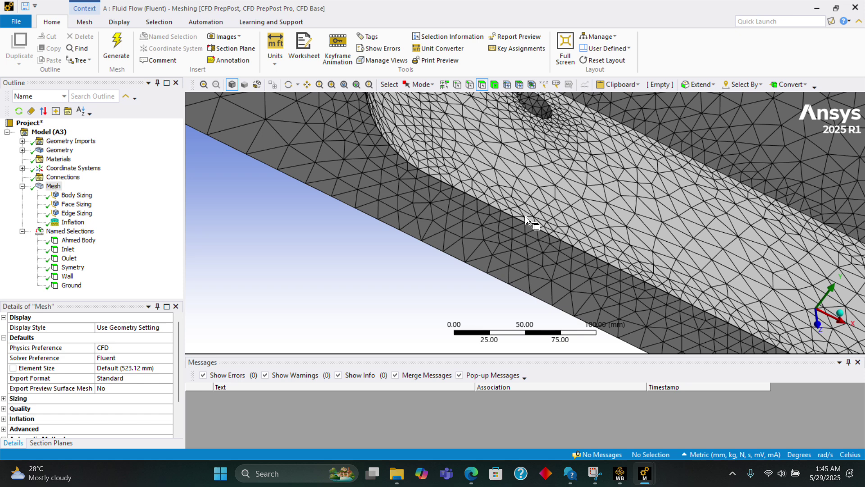
{"action": "scroll", "coordinate": [526, 217], "scroll_direction": "down", "scroll_amount": 1}
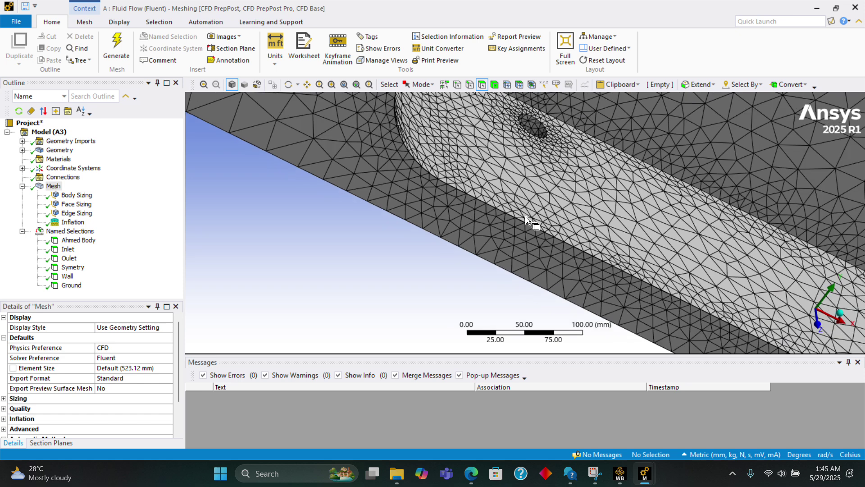